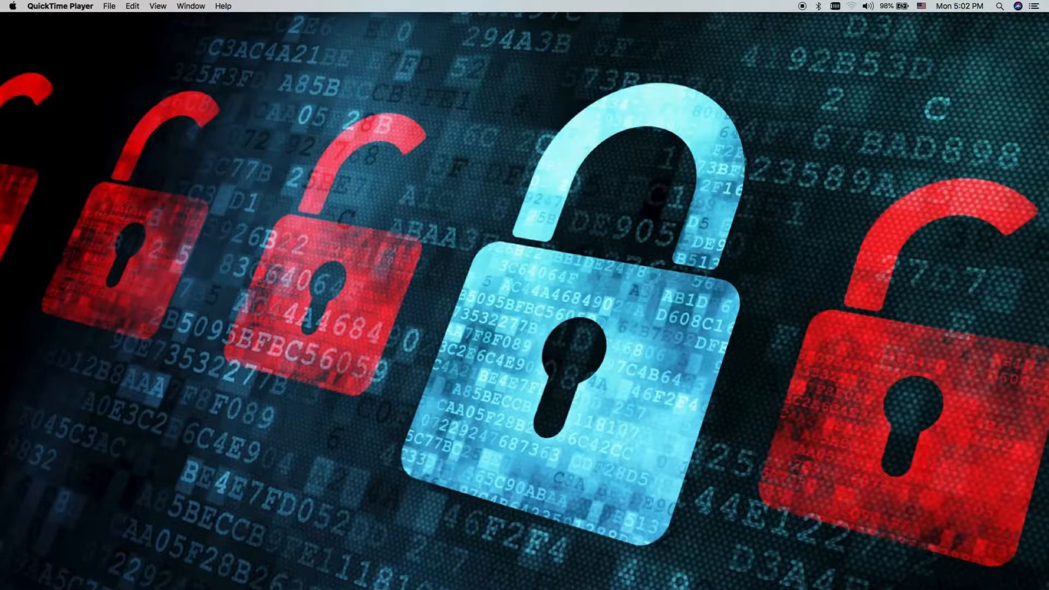
Arrange the eap.png diagram window and the Win2016 noVNC console side by side on the desktop
drag(612, 189, 515, 66)
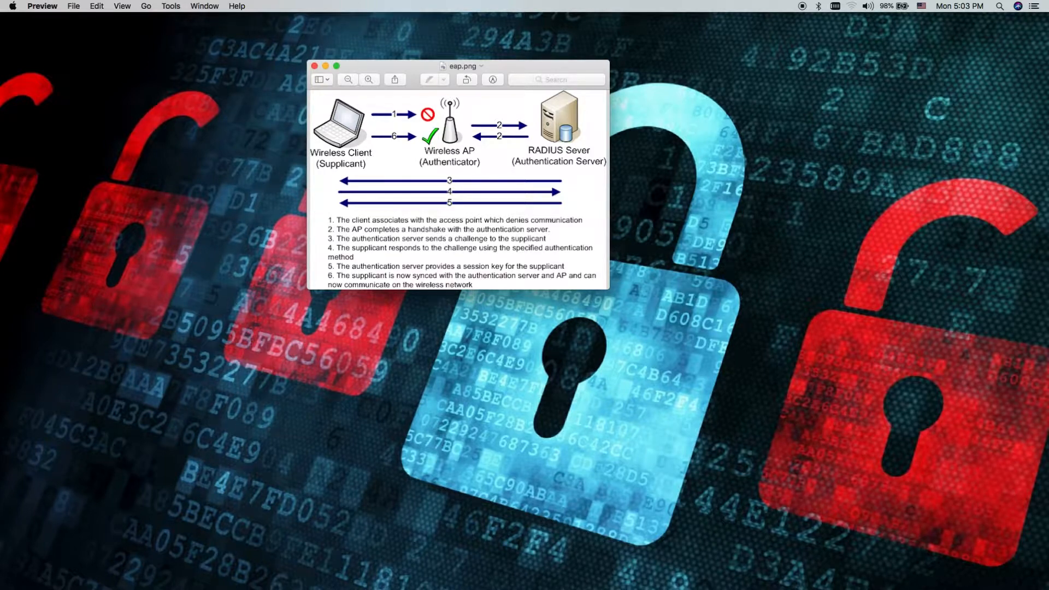
drag(529, 68, 0, 128)
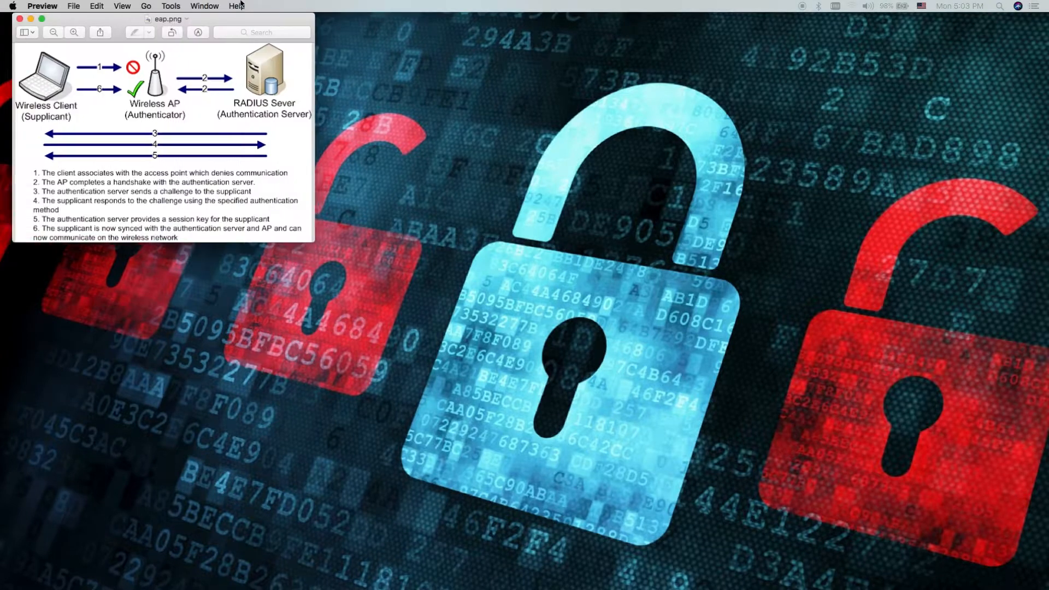
drag(235, 30, 241, 53)
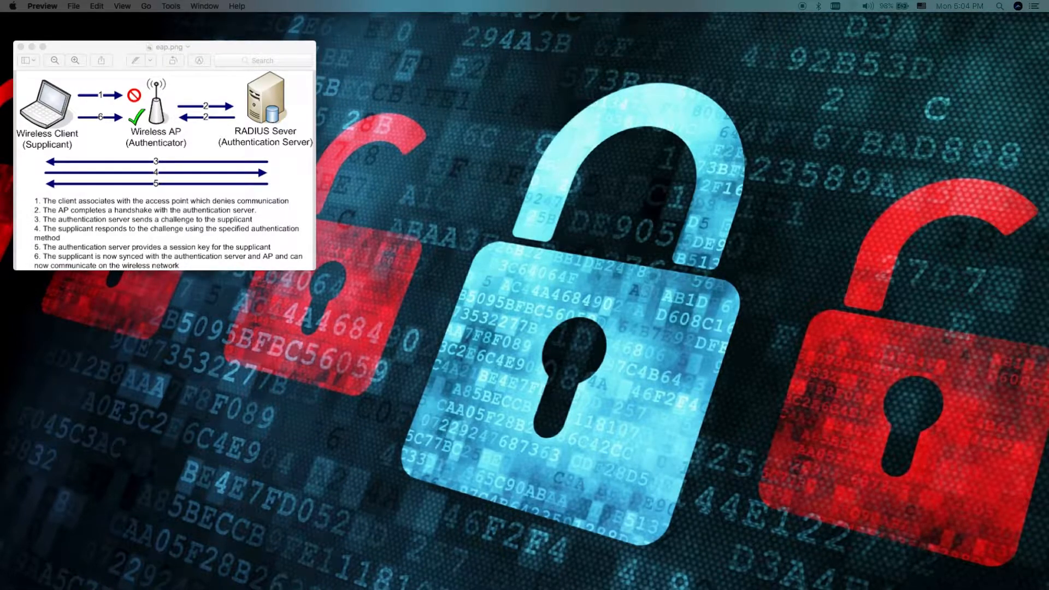
drag(442, 0, 699, 34)
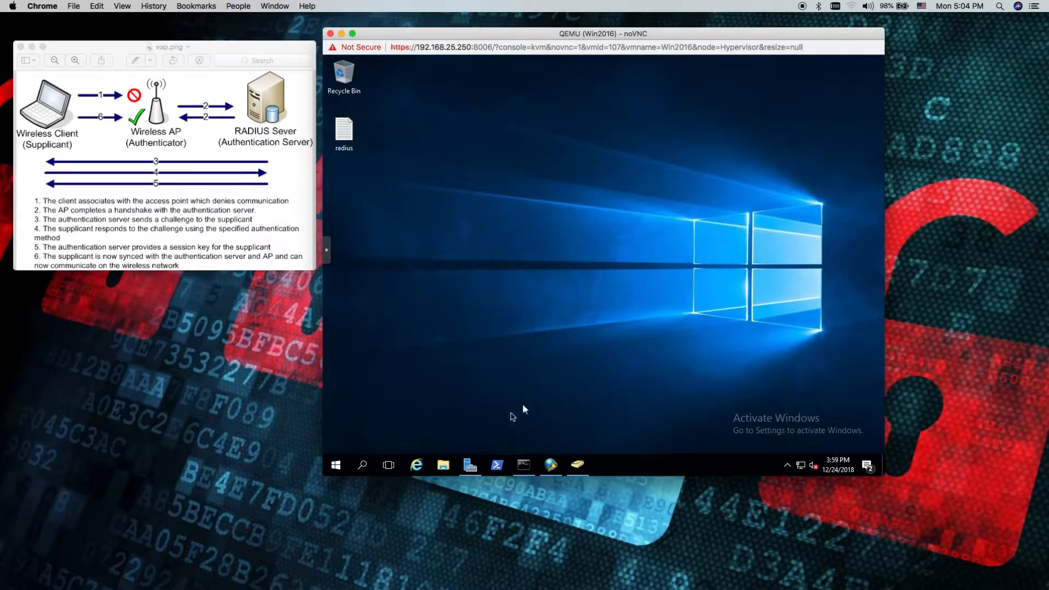
Open Network Policy Server for 2K16-DC from the NPAS role in Server Manager and maximize its window
click(469, 465)
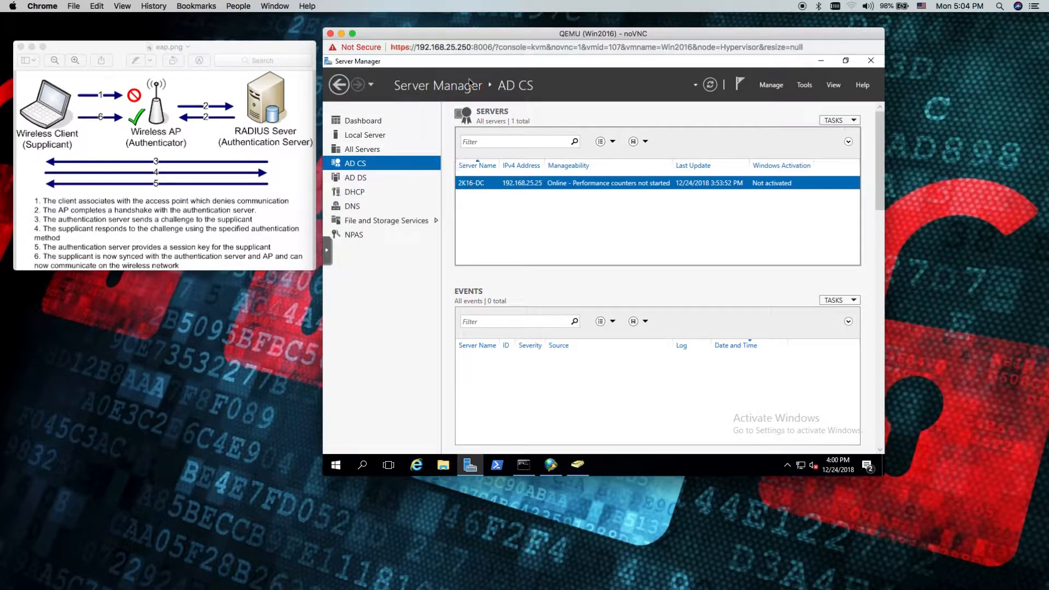
click(354, 236)
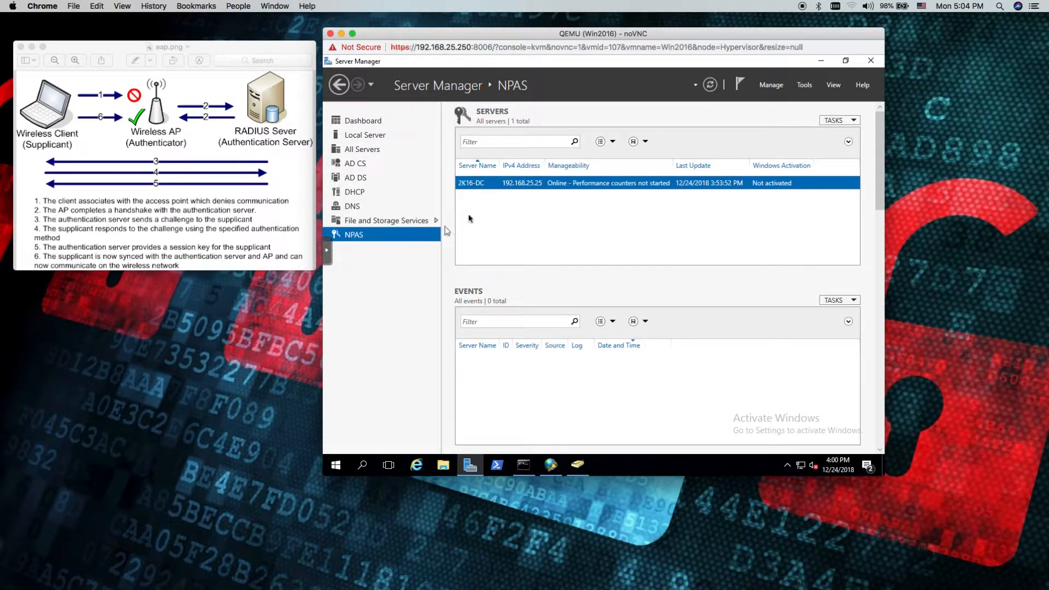
right_click(546, 189)
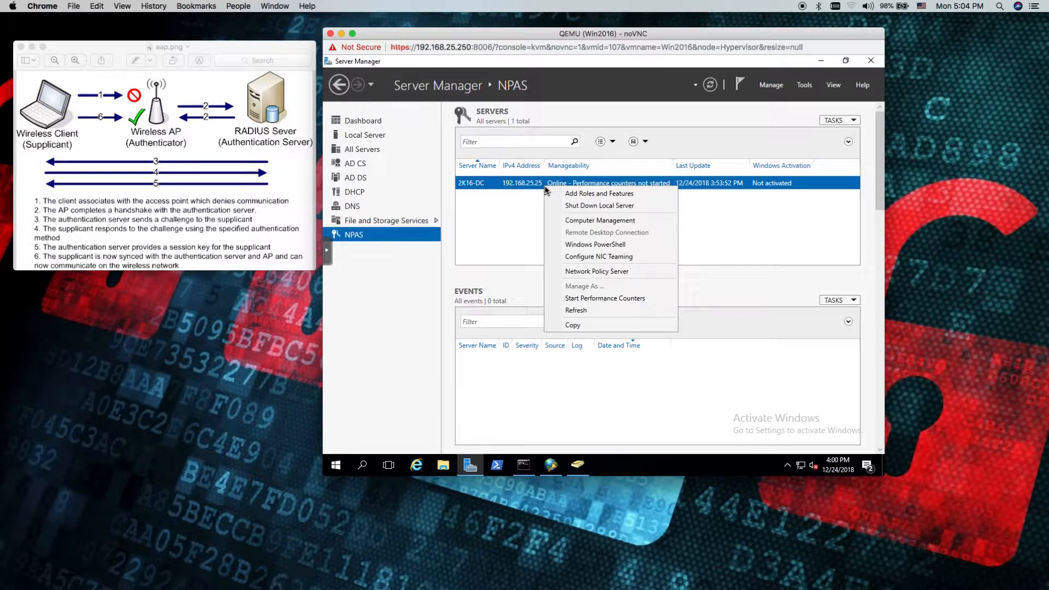
click(583, 272)
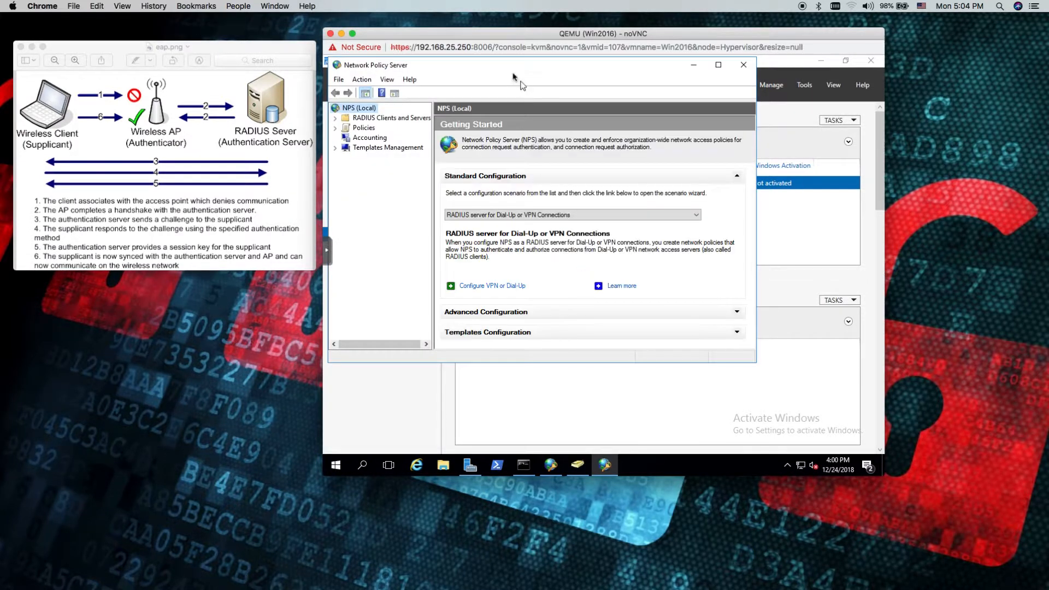
drag(545, 82, 601, 107)
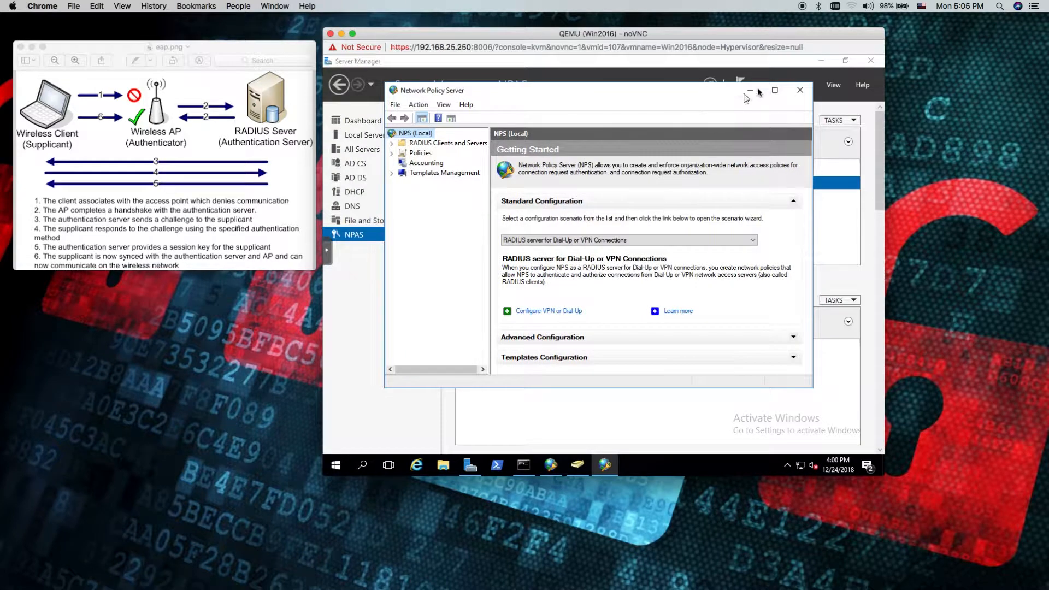
click(775, 91)
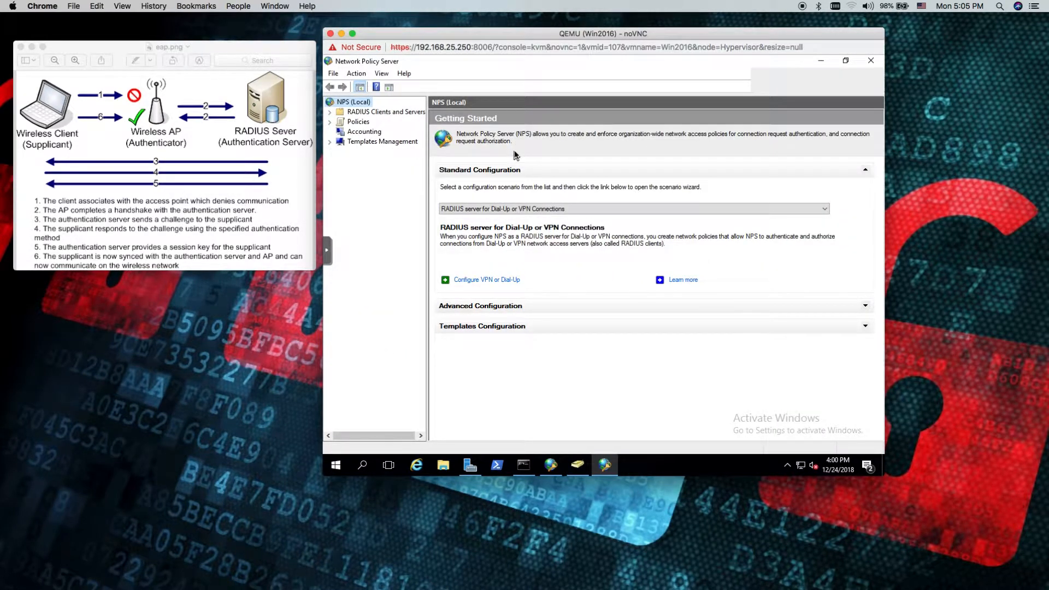
Look at the contents of the RADIUS Clients and Servers and Policies branches, then collapse both
click(329, 112)
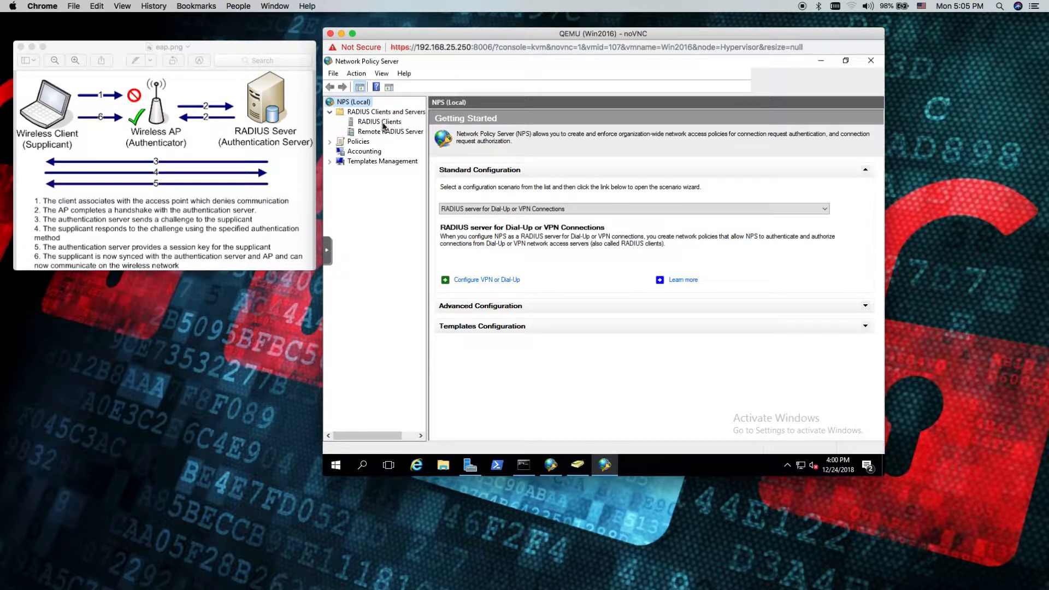
click(329, 142)
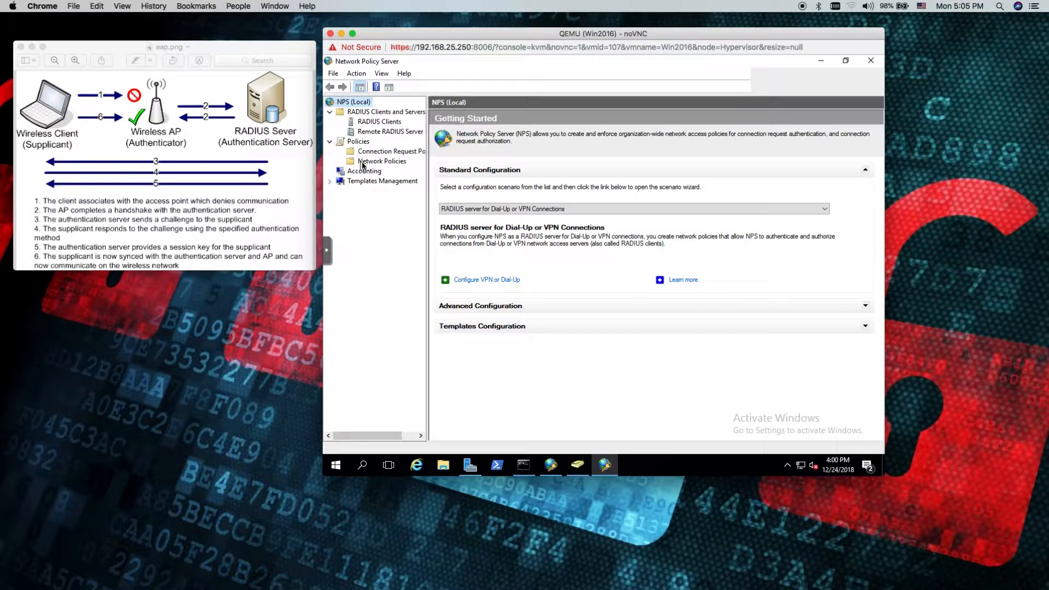
click(329, 141)
click(329, 112)
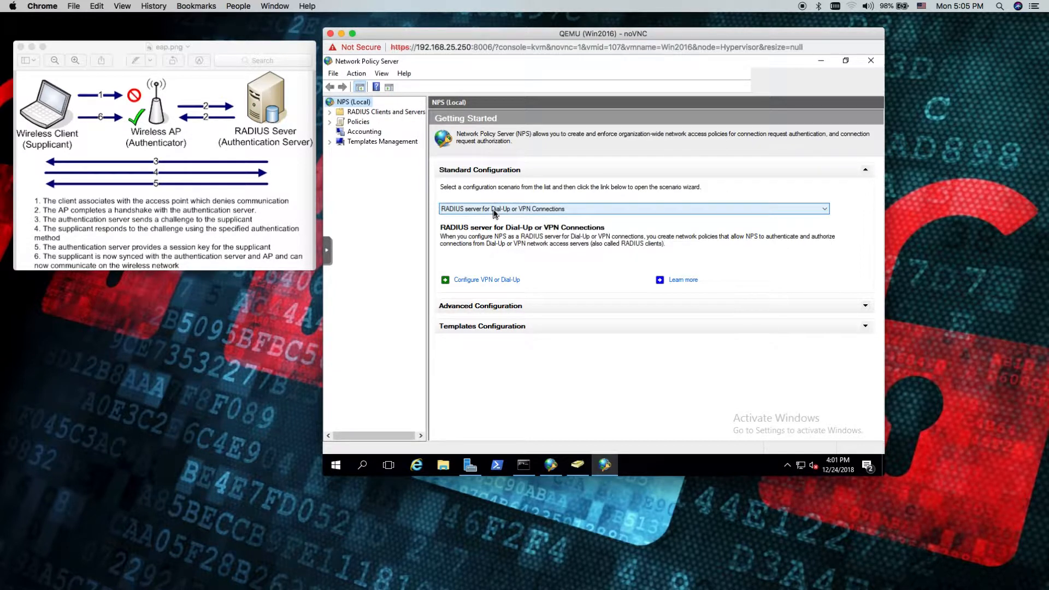
Start the 802.1X wizard for the RADIUS server for 802.1X Wireless or Wired Connections scenario, choosing Secure Wireless Connections
click(568, 210)
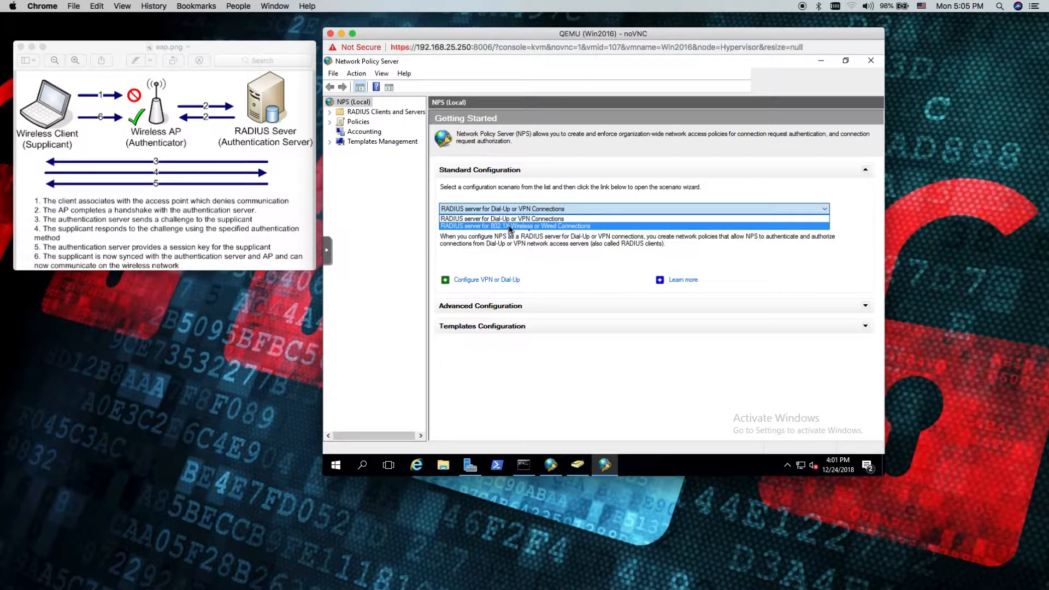
click(509, 226)
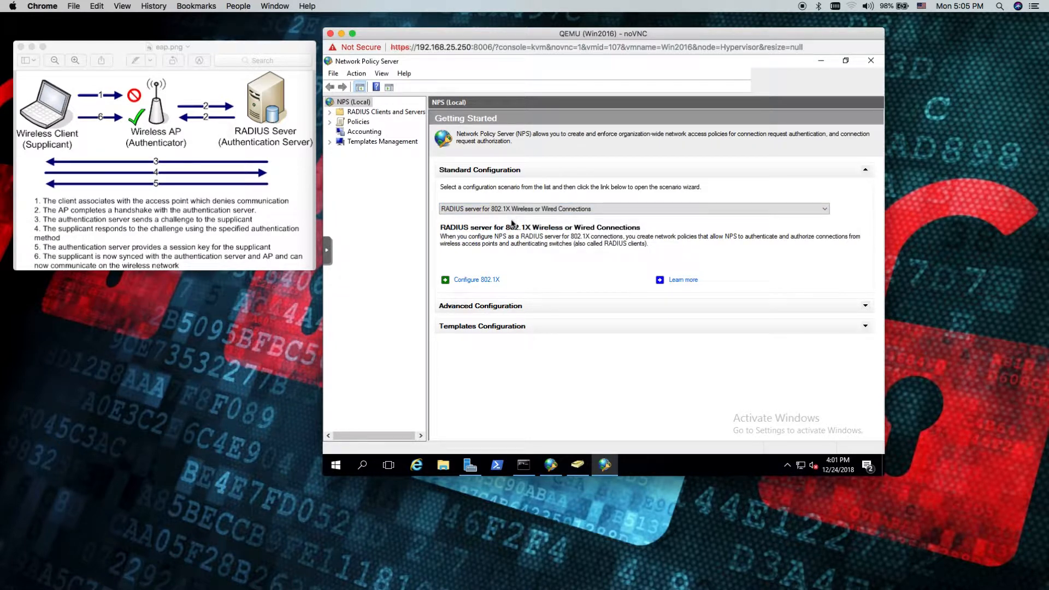
click(473, 282)
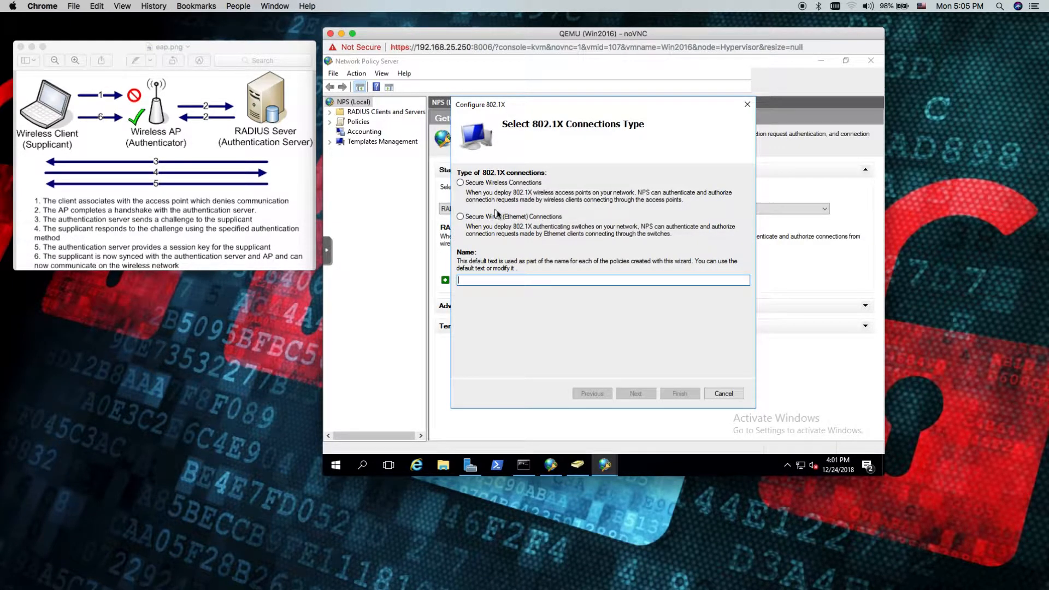
click(461, 183)
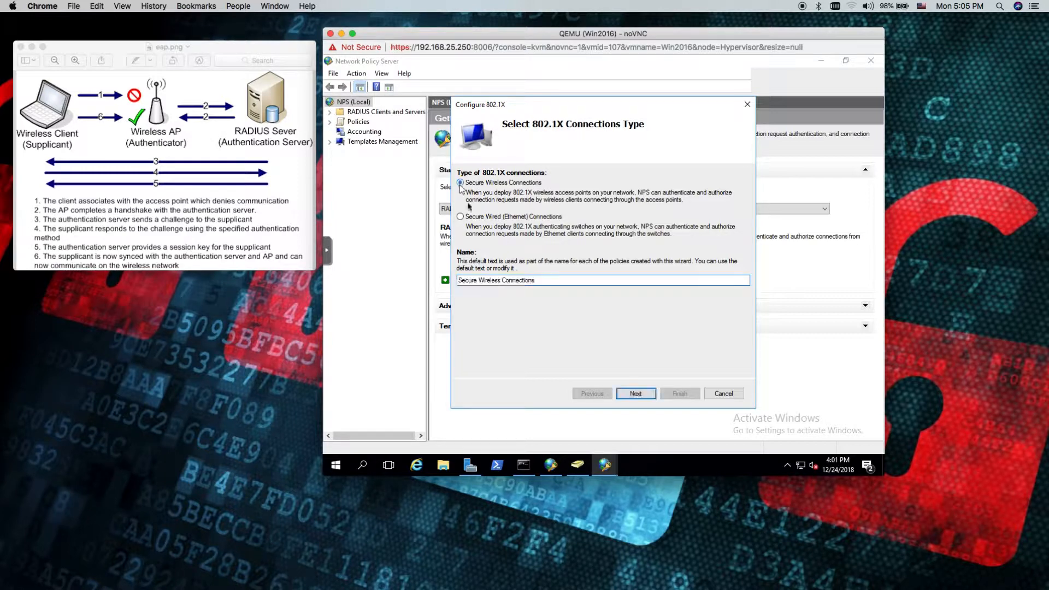
click(635, 394)
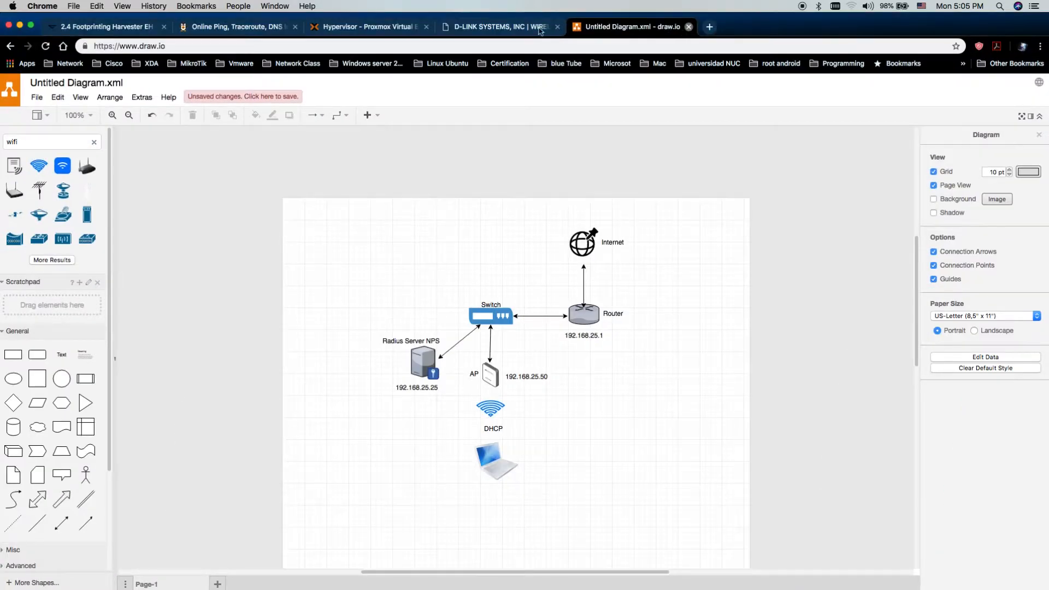
Continue past the D-Link access point's saved-settings page in the browser, and place the enlarged Topology.png diagram beside the wizard
click(562, 205)
click(508, 26)
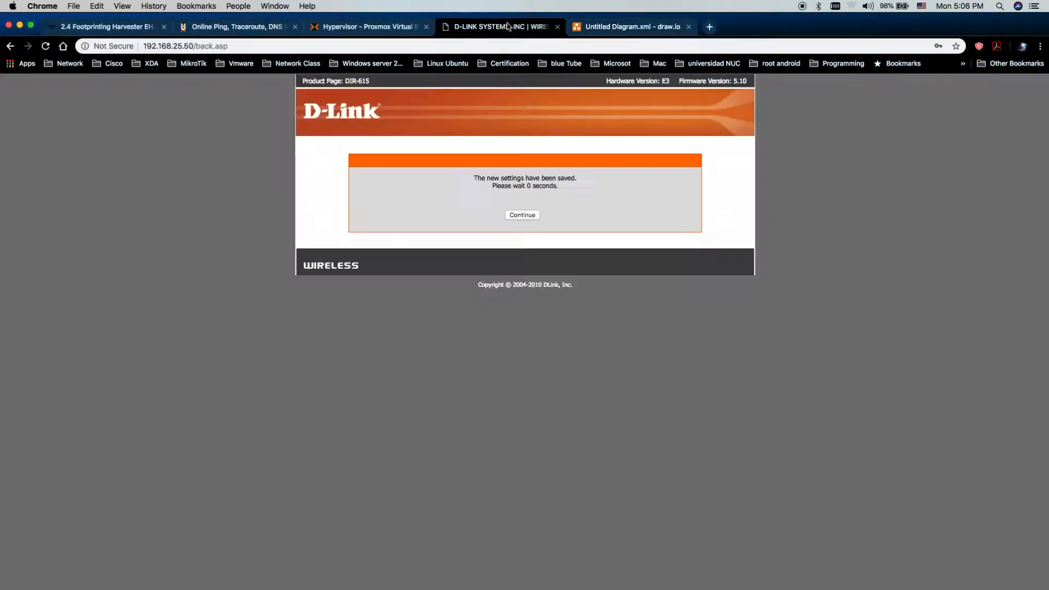
click(516, 215)
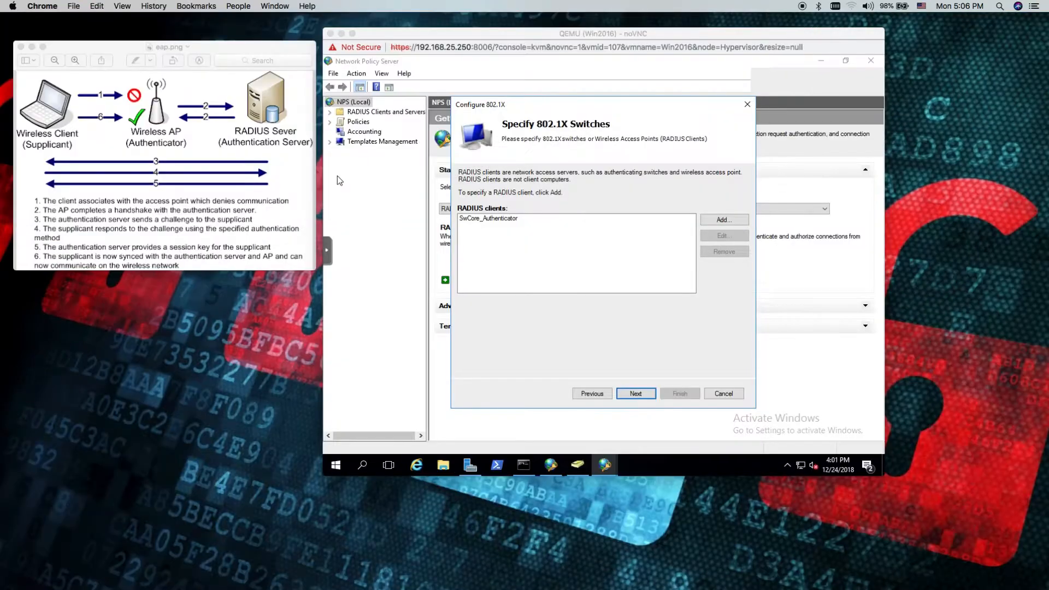
drag(311, 104, 229, 49)
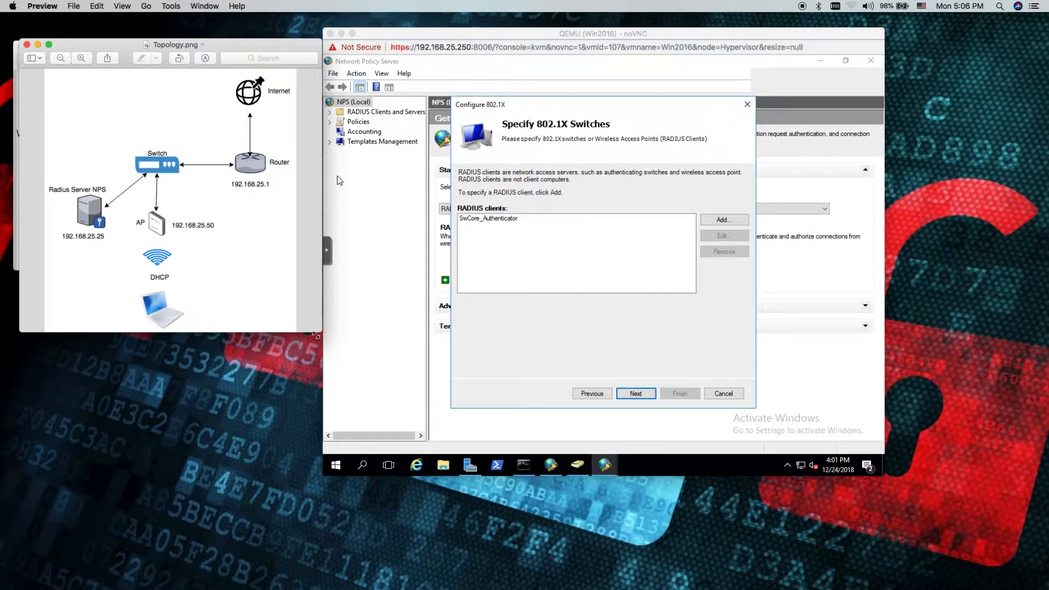
drag(316, 334, 316, 356)
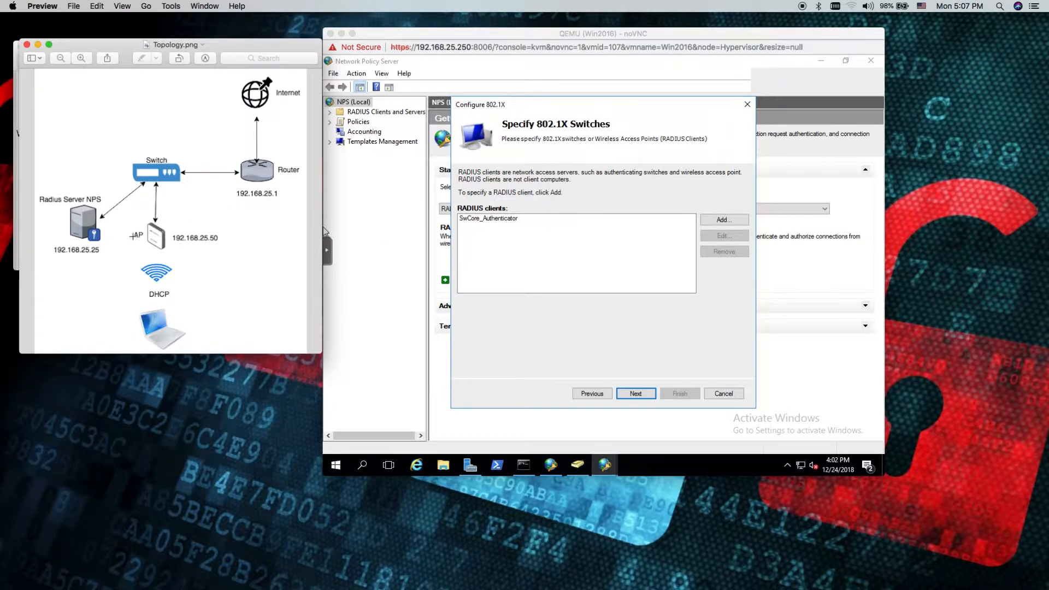
Add a new RADIUS client with the friendly name AP and the address 192.168.25.50
click(745, 225)
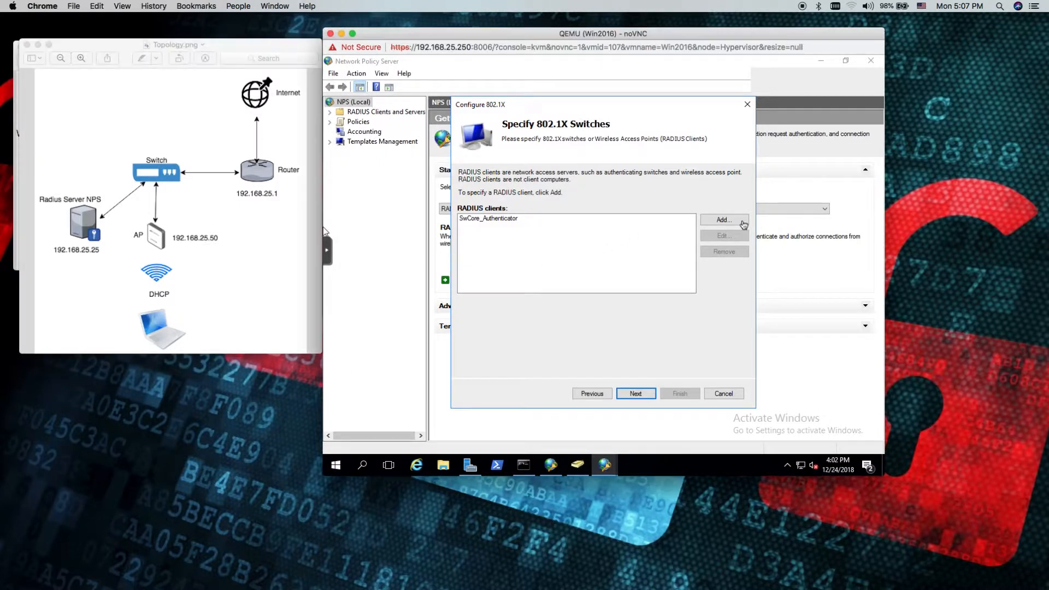
click(725, 221)
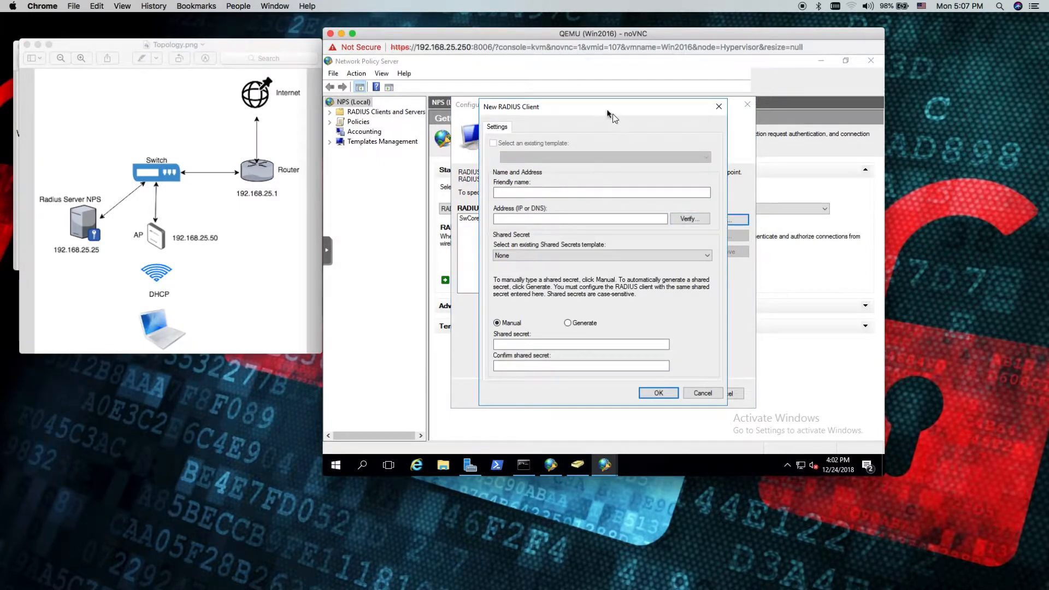
drag(583, 113, 564, 116)
click(511, 195)
text(AP)
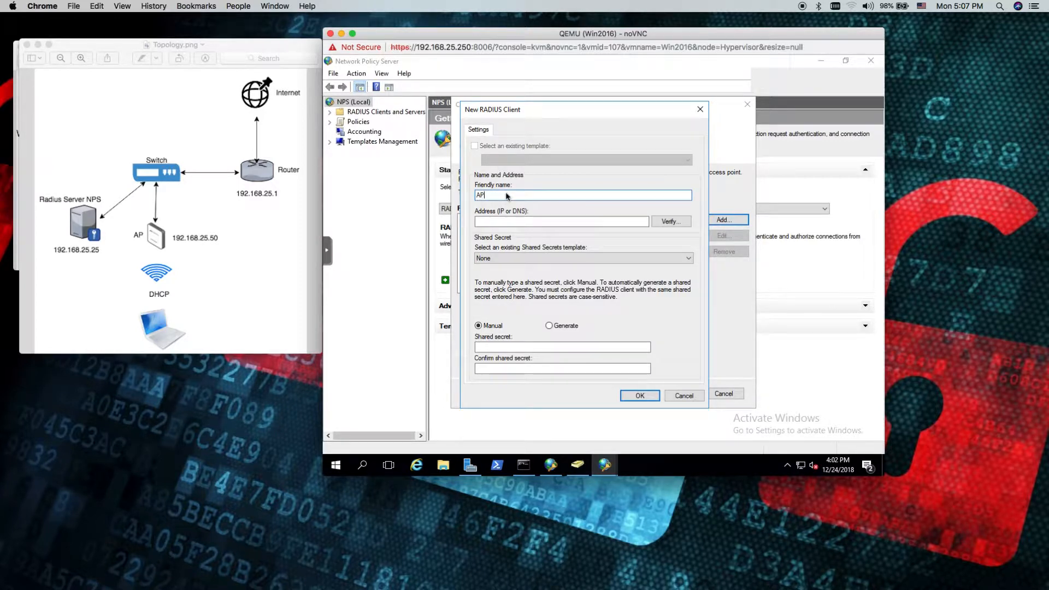
click(518, 221)
text(192.168.25.50)
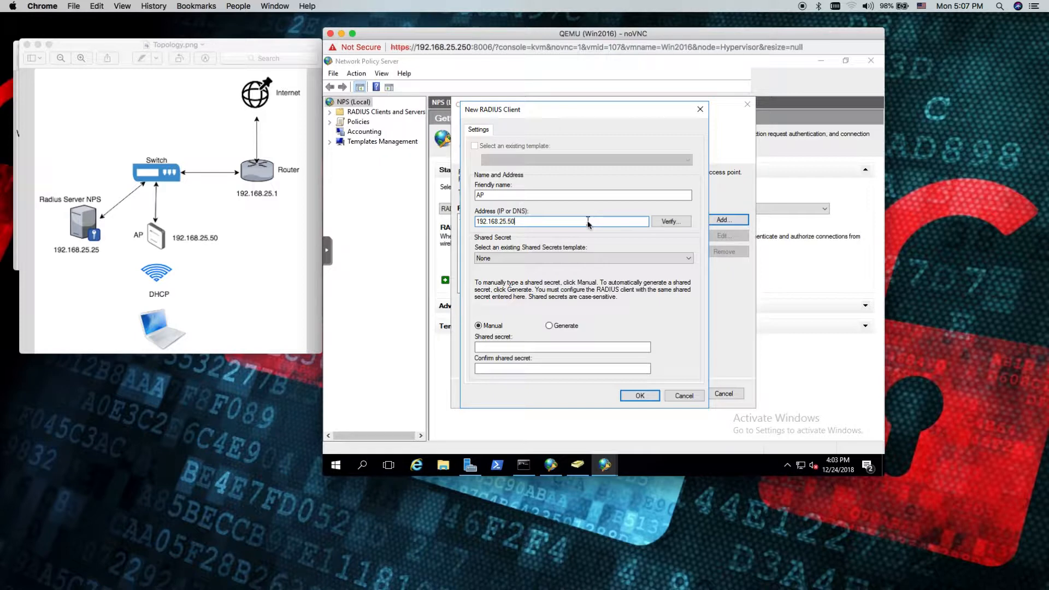
Replace the AP client's address with the DNS name wifi and verify it by resolving the name
drag(518, 222, 471, 224)
text(wifi)
click(670, 222)
click(661, 209)
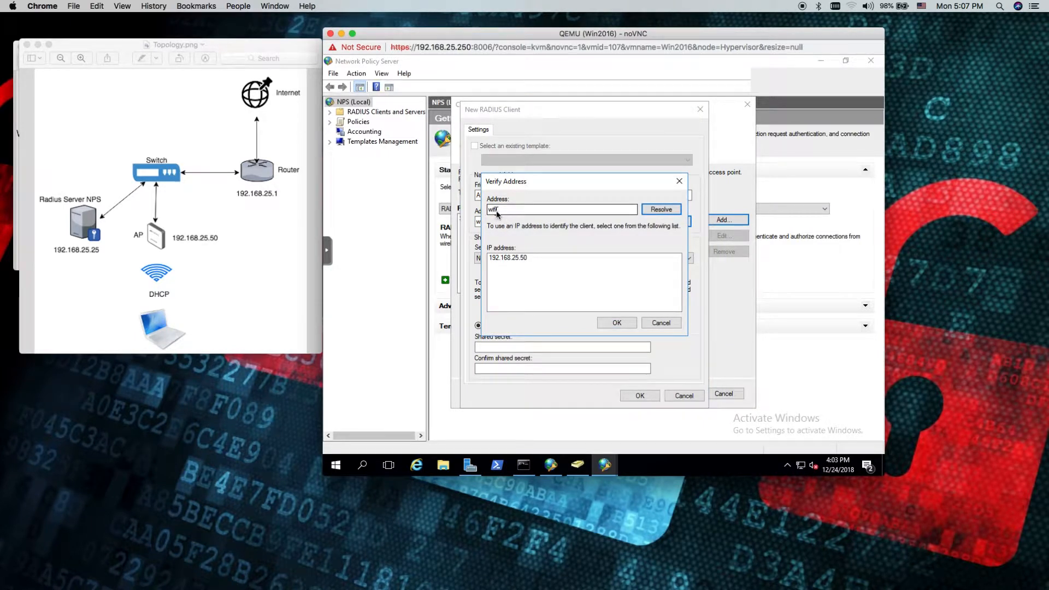
drag(505, 209, 485, 213)
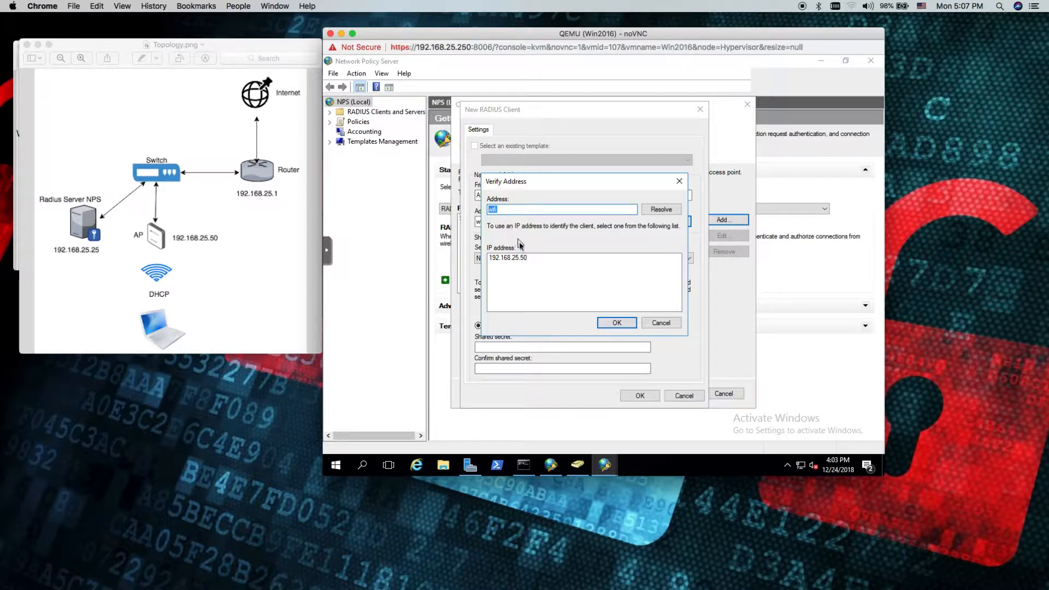
click(622, 325)
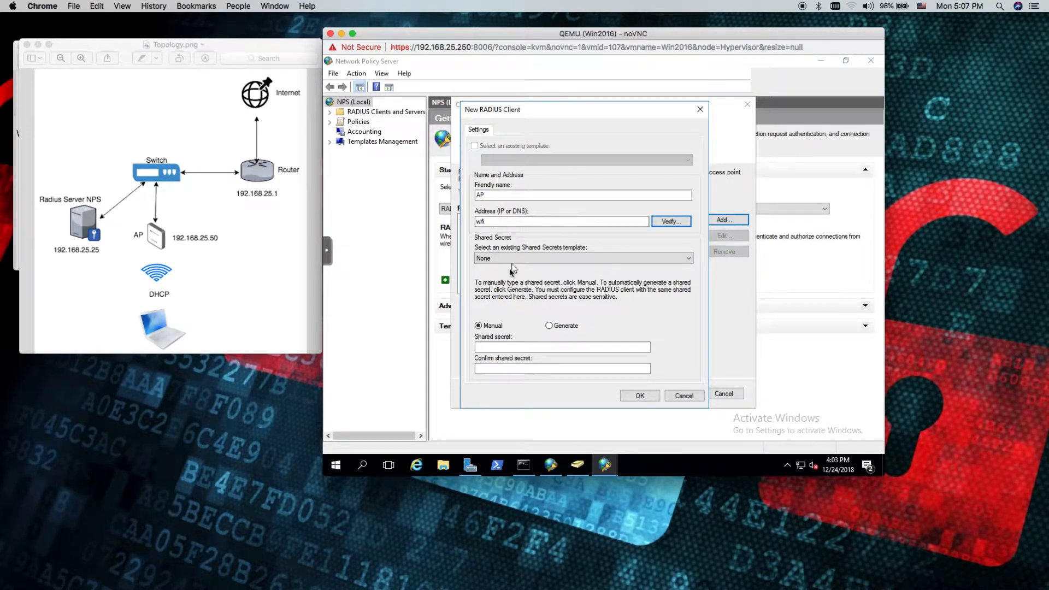
Move Topology.png below the EAP diagram, and complete the AP client by entering and confirming its shared secret, advancing to the authentication method
click(493, 347)
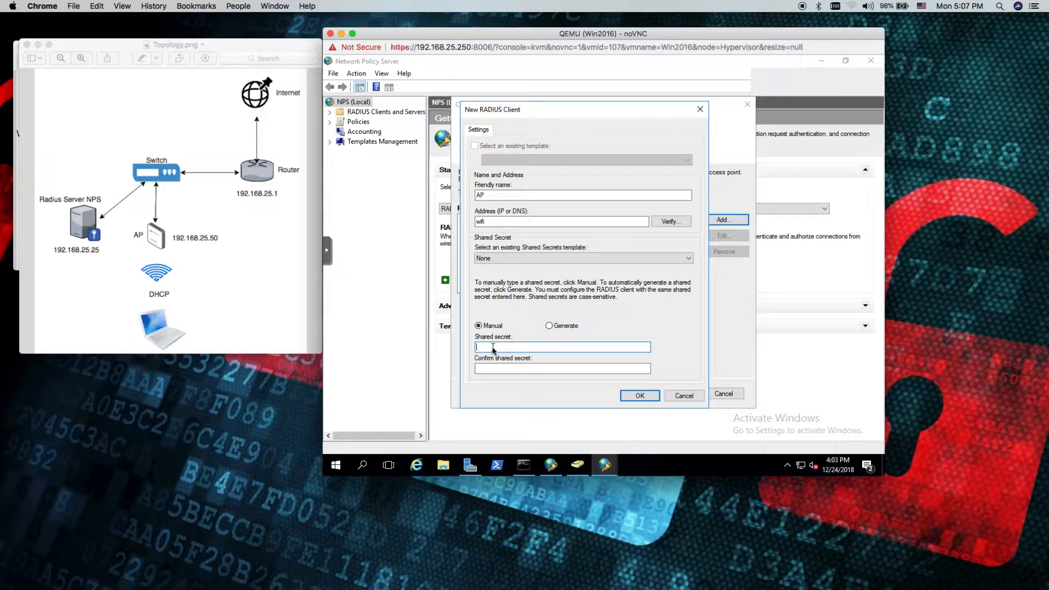
drag(245, 52, 229, 287)
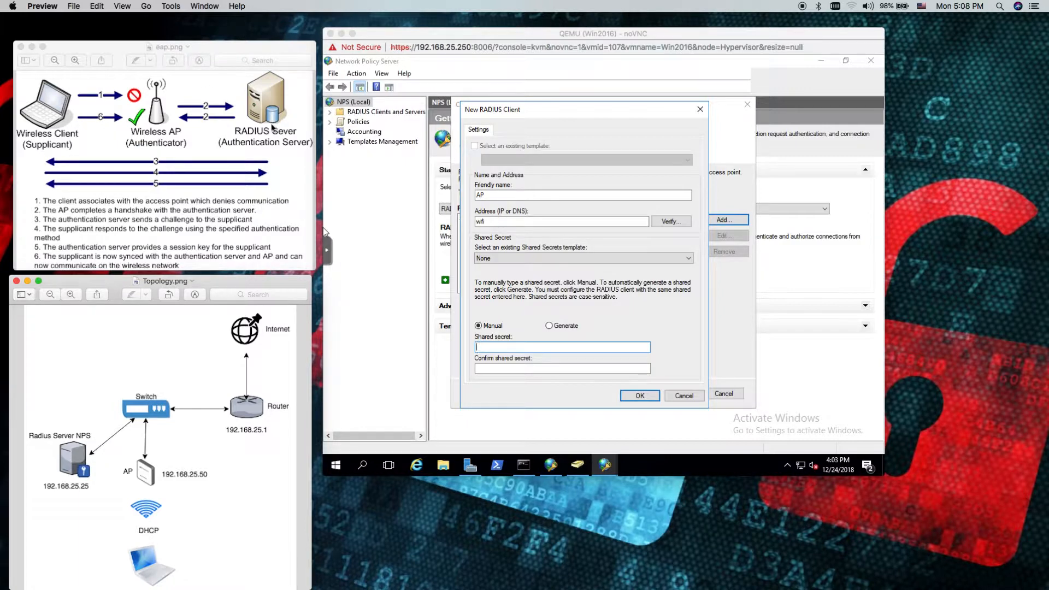
click(508, 348)
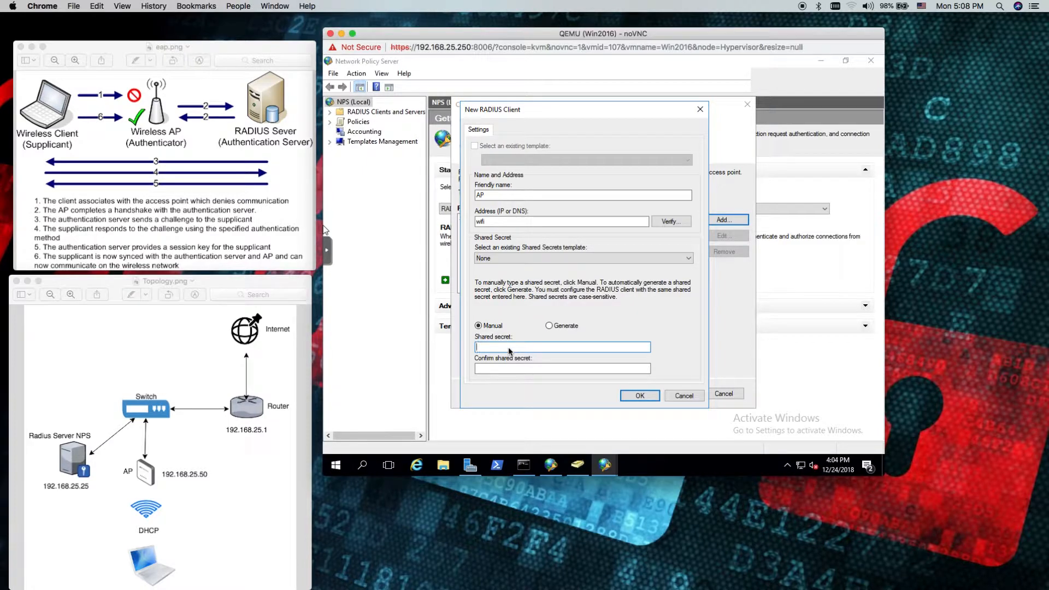
text(••••••)
key(Tab)
text(••••••)
click(633, 397)
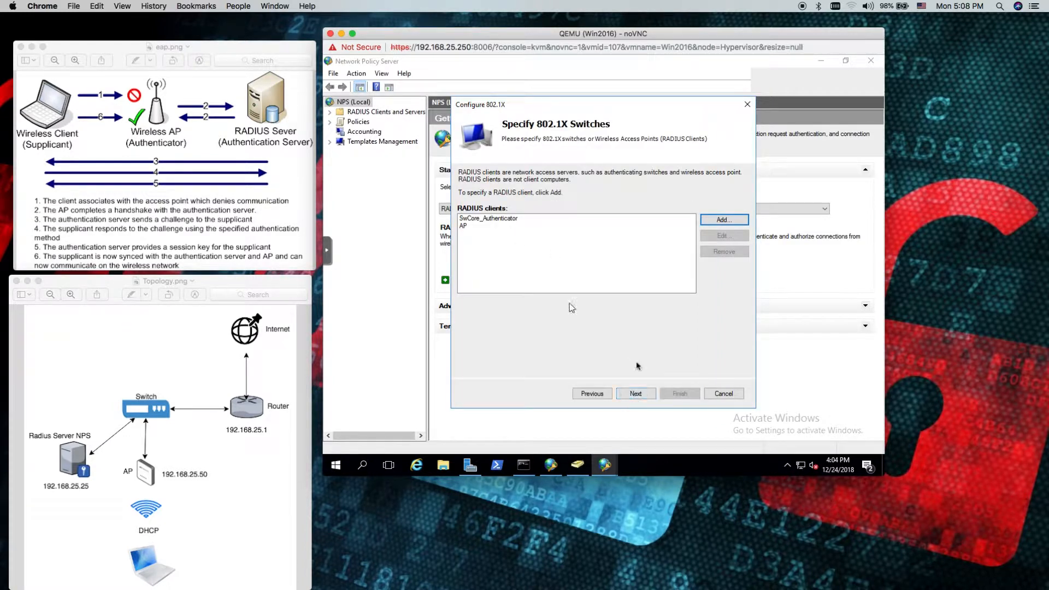
click(642, 398)
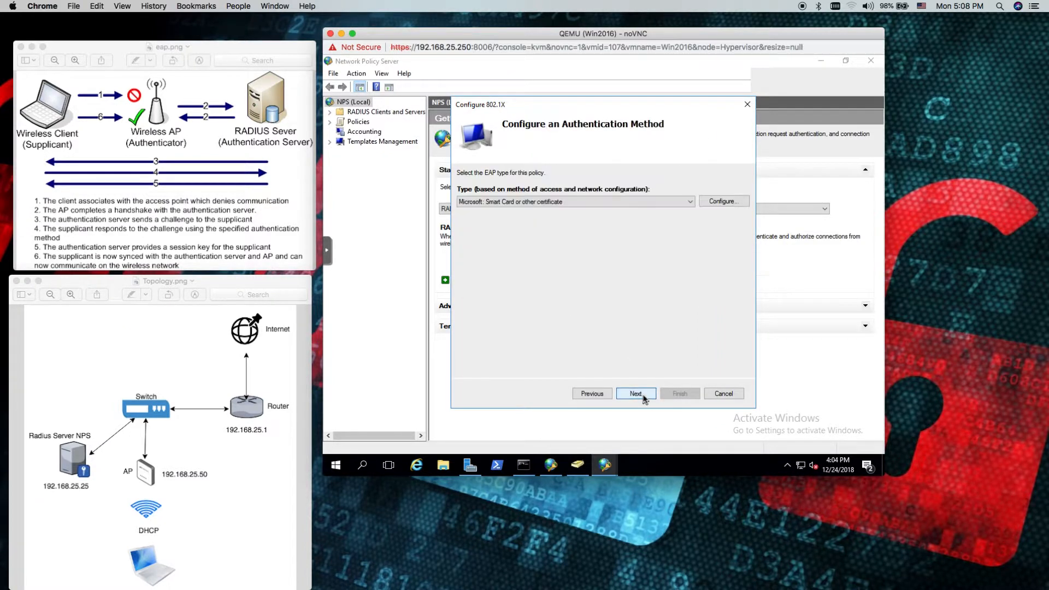
Set the authentication method to Microsoft: Protected EAP (PEAP), accept its properties unchanged, and advance to the user groups
click(545, 202)
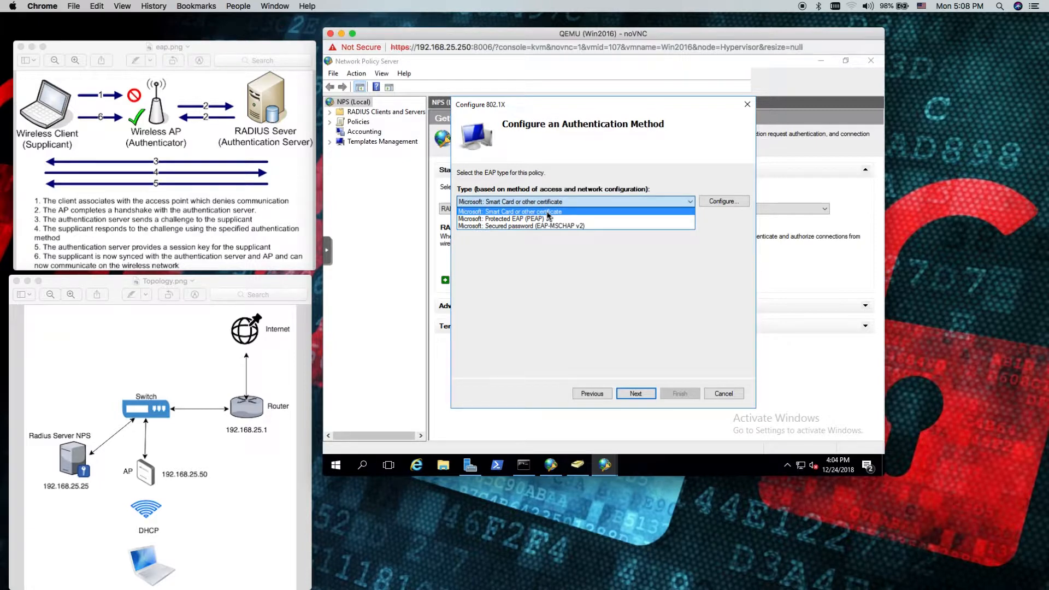
click(499, 219)
click(733, 203)
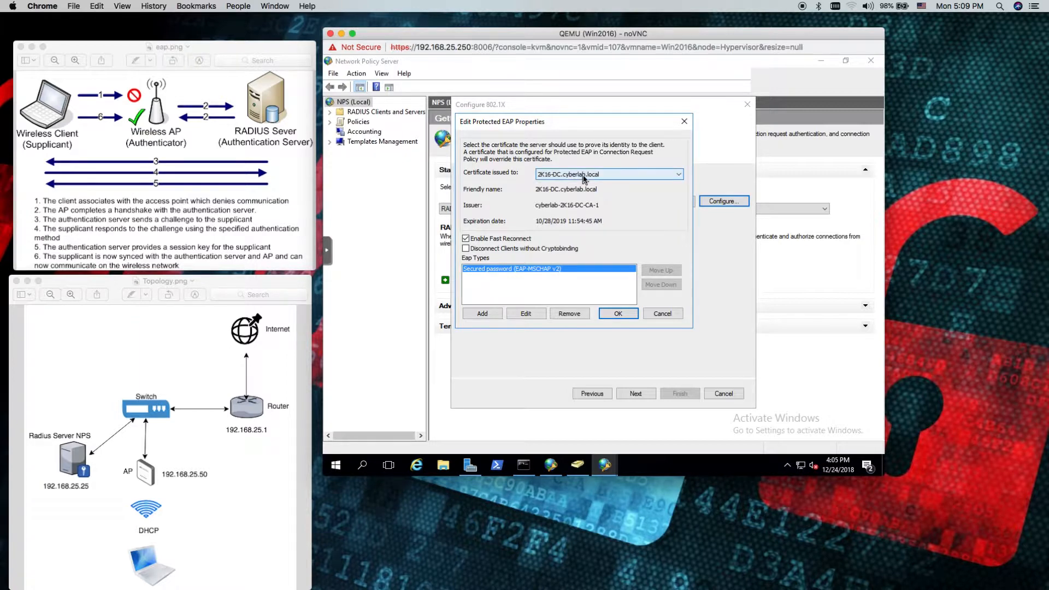
click(615, 314)
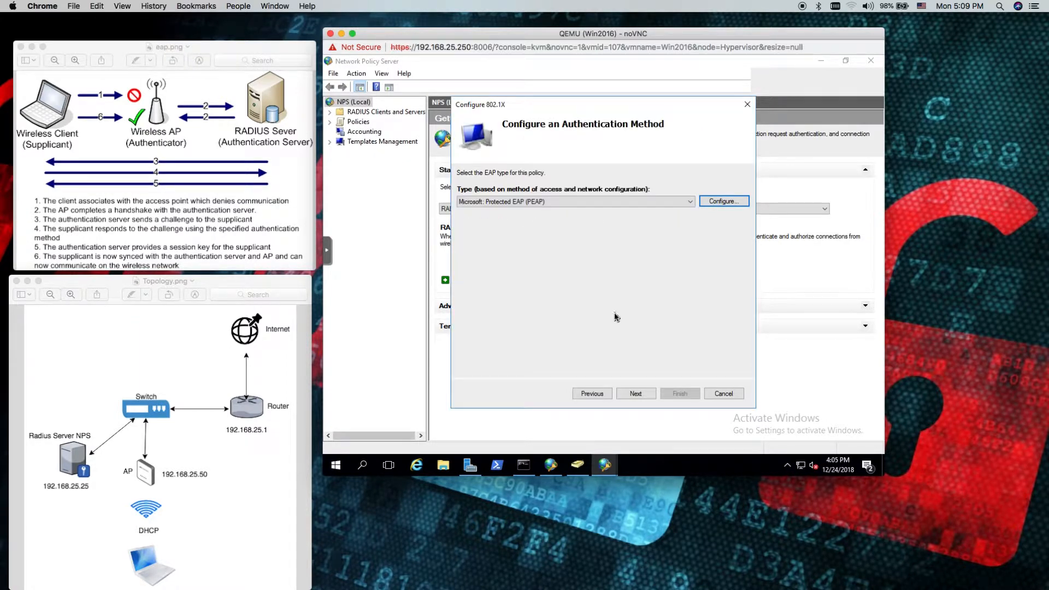
click(635, 394)
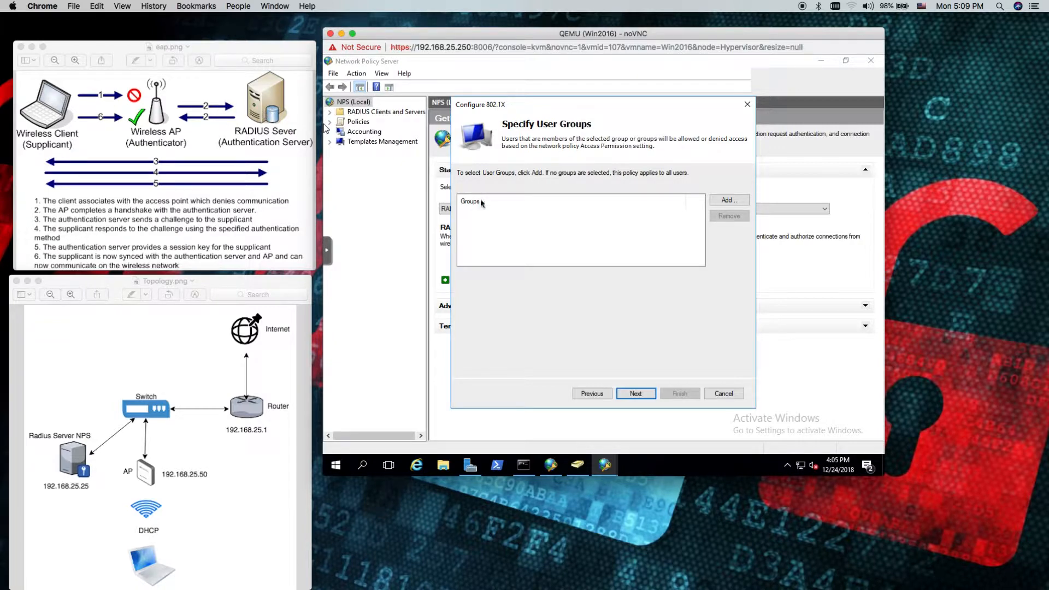
Start a new user in the 802.1x organizational unit of Active Directory, entering the first name and logon name
click(577, 467)
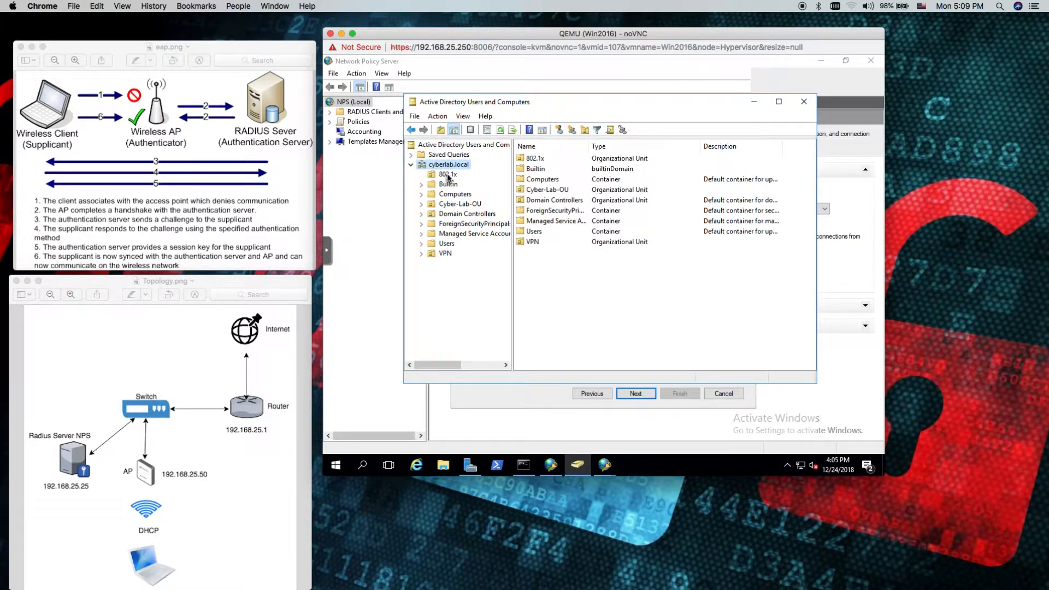
click(447, 175)
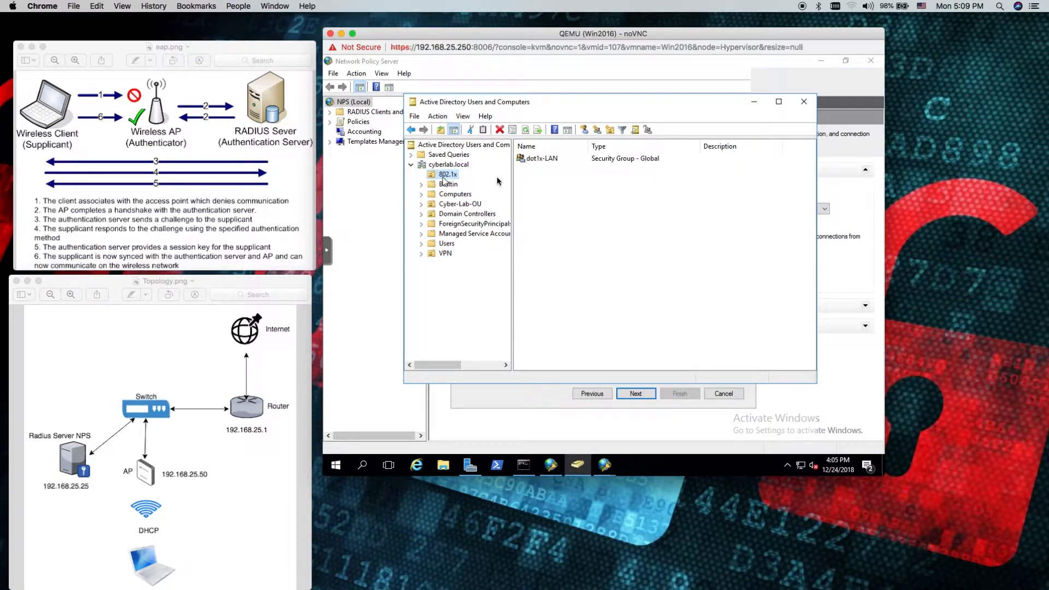
click(534, 160)
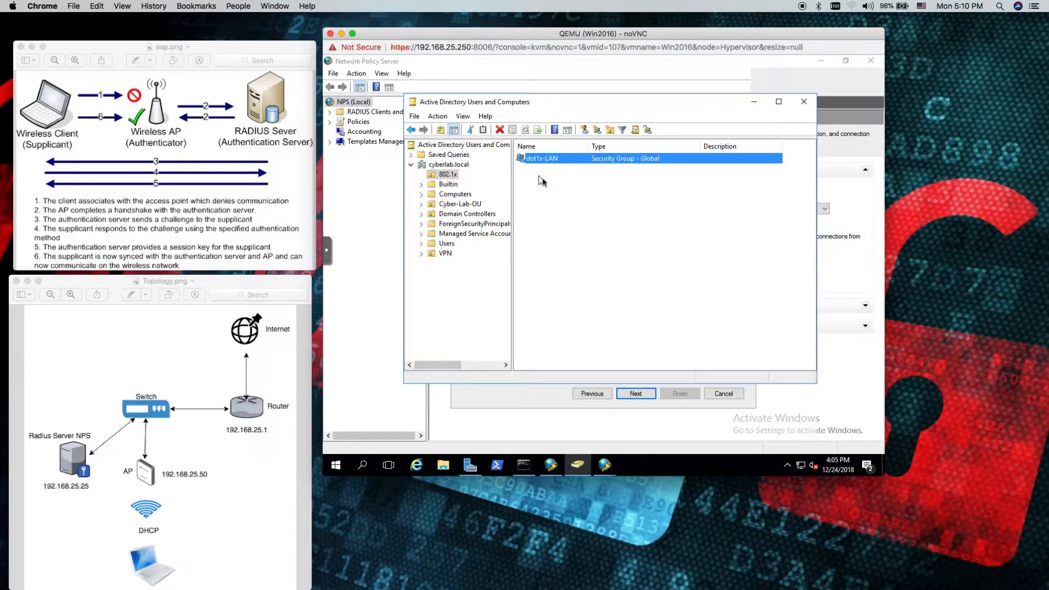
right_click(538, 184)
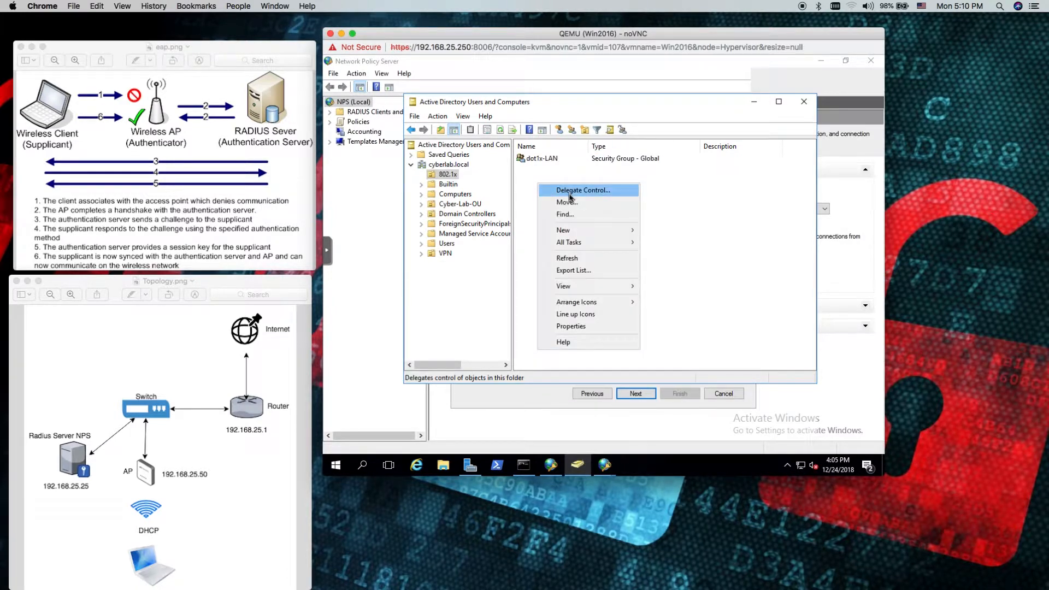
mouse_move(580, 236)
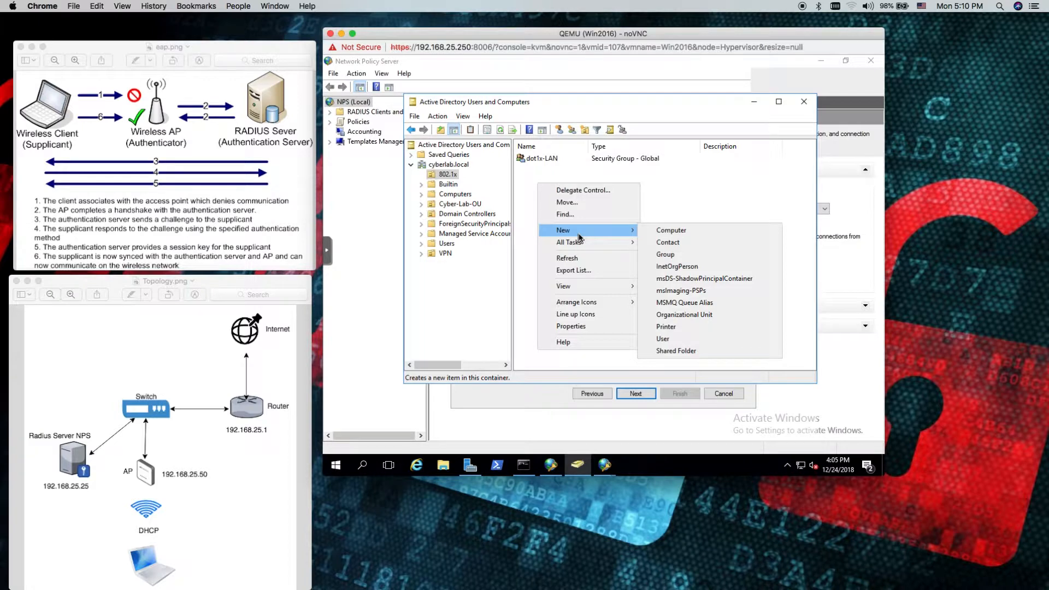
click(670, 340)
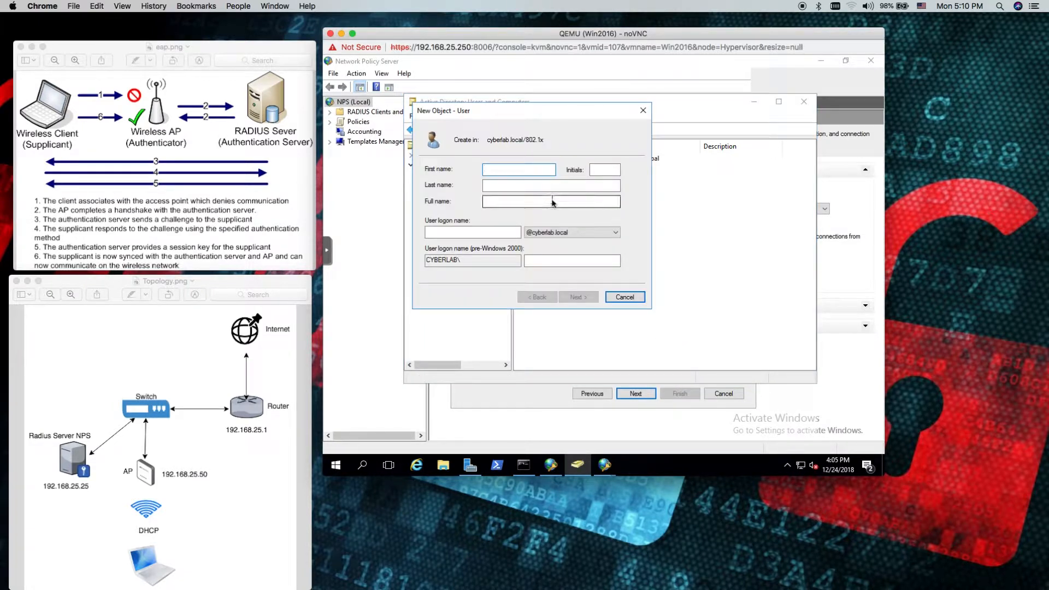
text(edgaqr)
click(468, 235)
text(edgar)
click(578, 297)
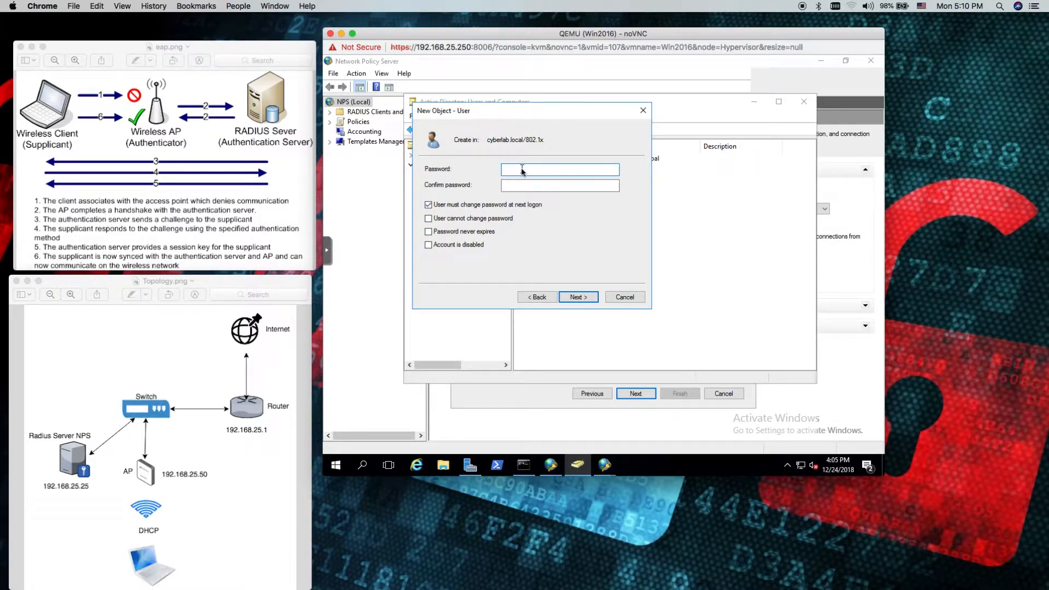
Enter and confirm the account password, drop the forced change, enable User cannot change password and Password never expires, and finish creating the user
key(Tab)
key(Caps_Lock)
key(Caps_Lock)
text(••••••••)
click(448, 206)
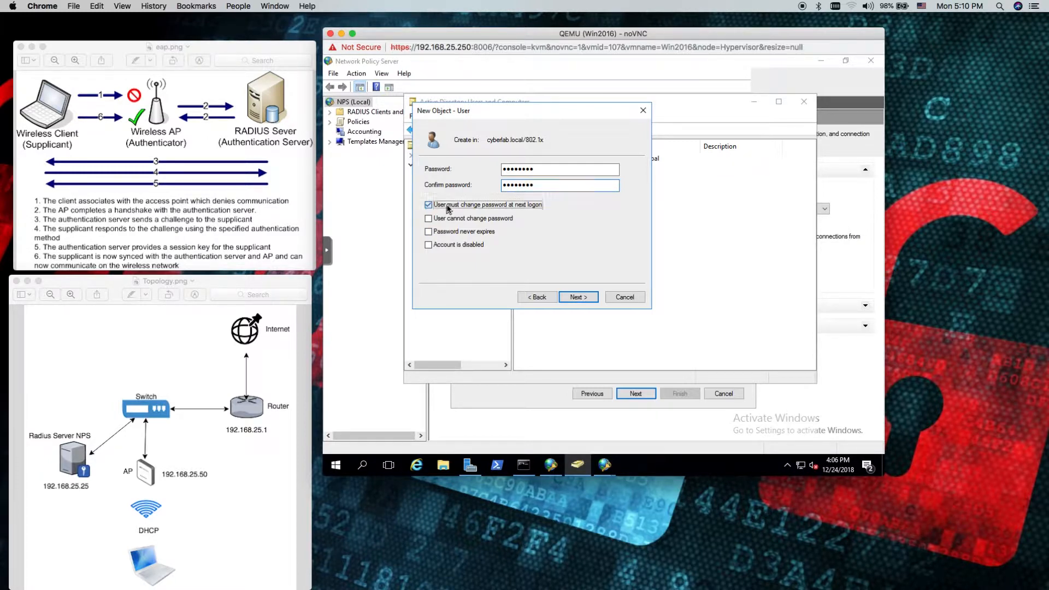
click(462, 220)
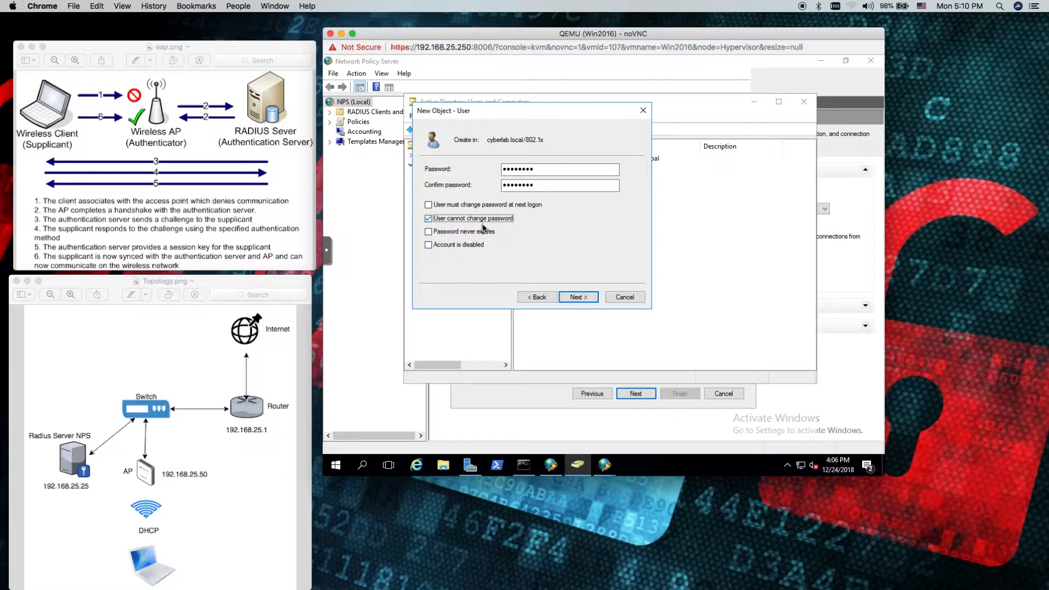
click(456, 234)
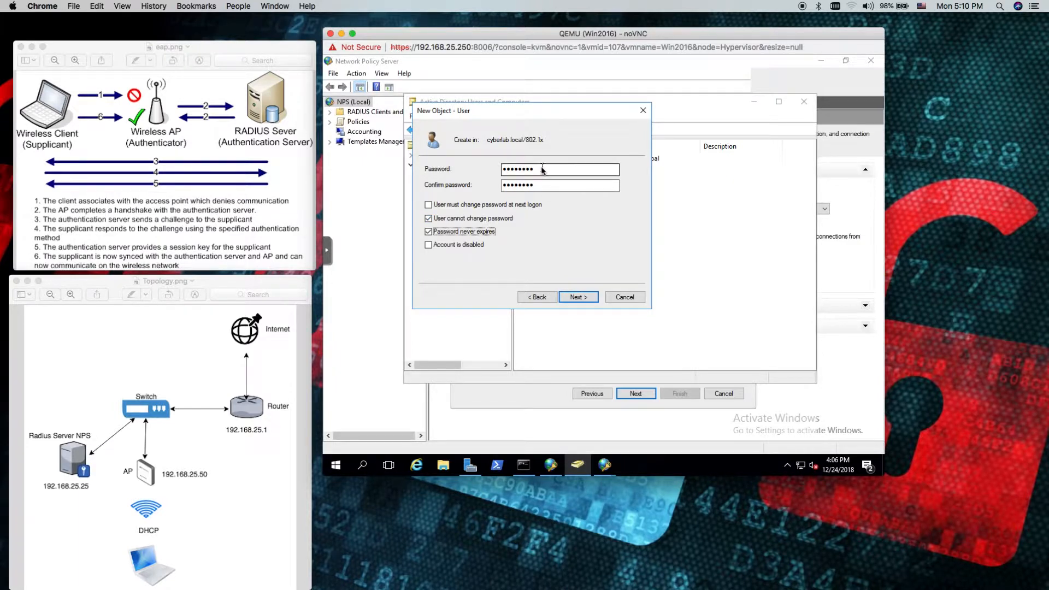
click(580, 298)
click(580, 298)
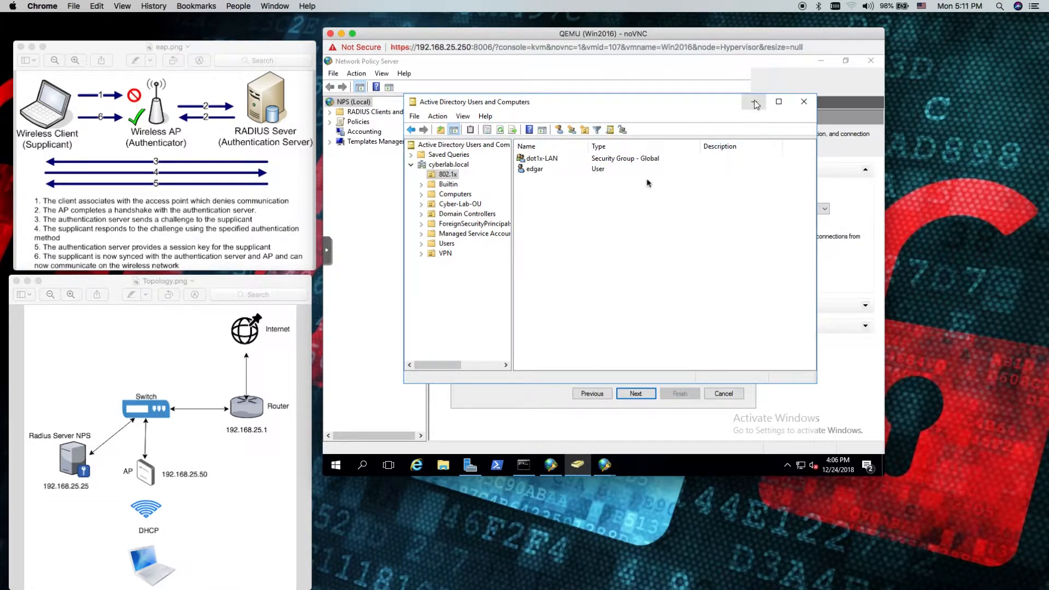
click(755, 104)
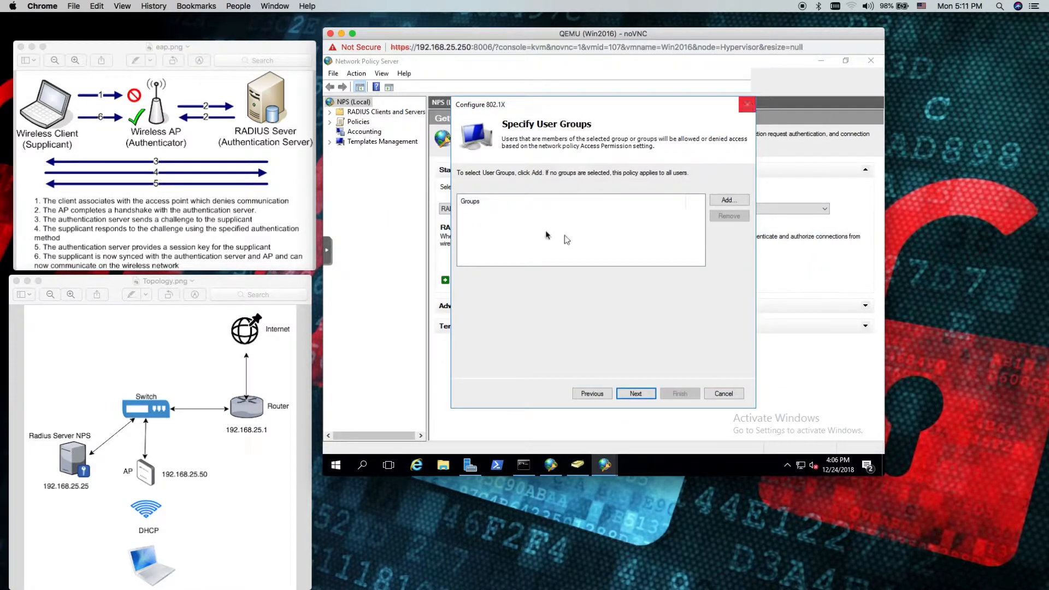
Start adding a user group to the policy and resolve the name dot to the dot1x-LAN group
click(729, 200)
text(dot)
click(667, 205)
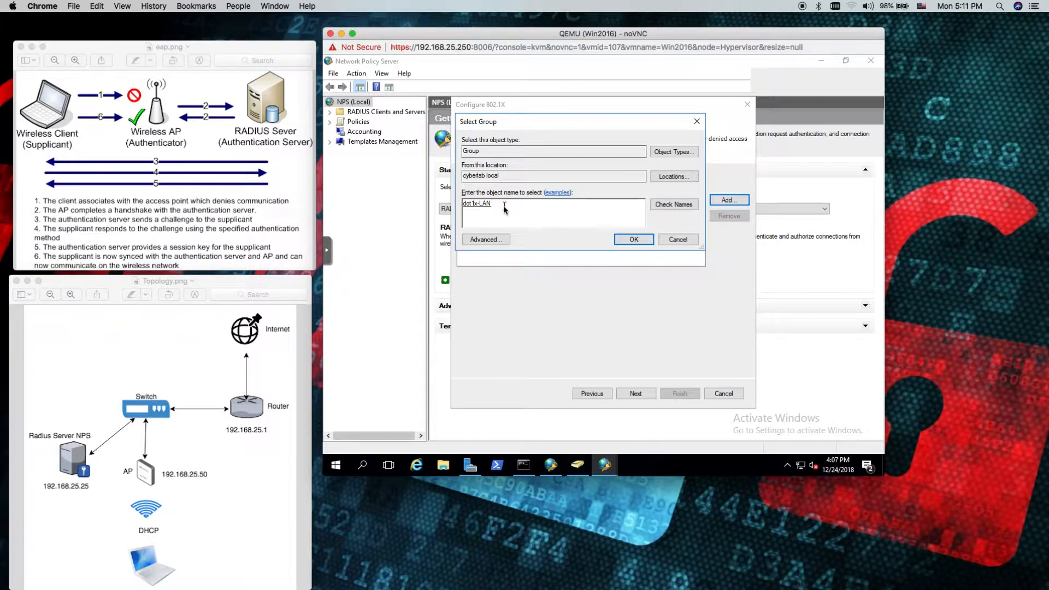
Try resolving the group names admi, adm and Adm in the group selection
double_click(467, 206)
text(admi)
click(669, 206)
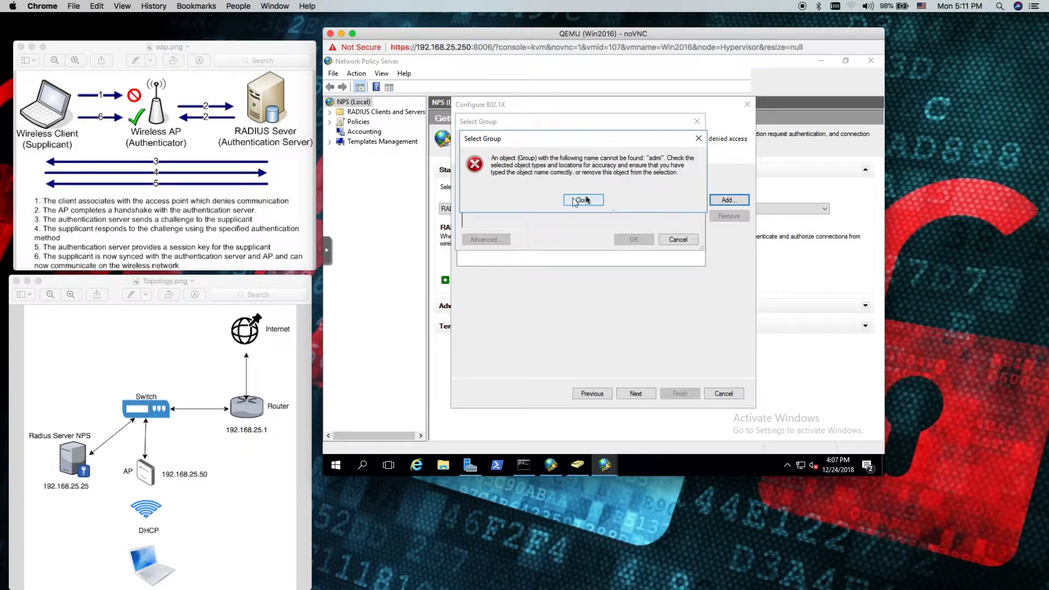
click(582, 200)
key(BackSpace)
click(664, 210)
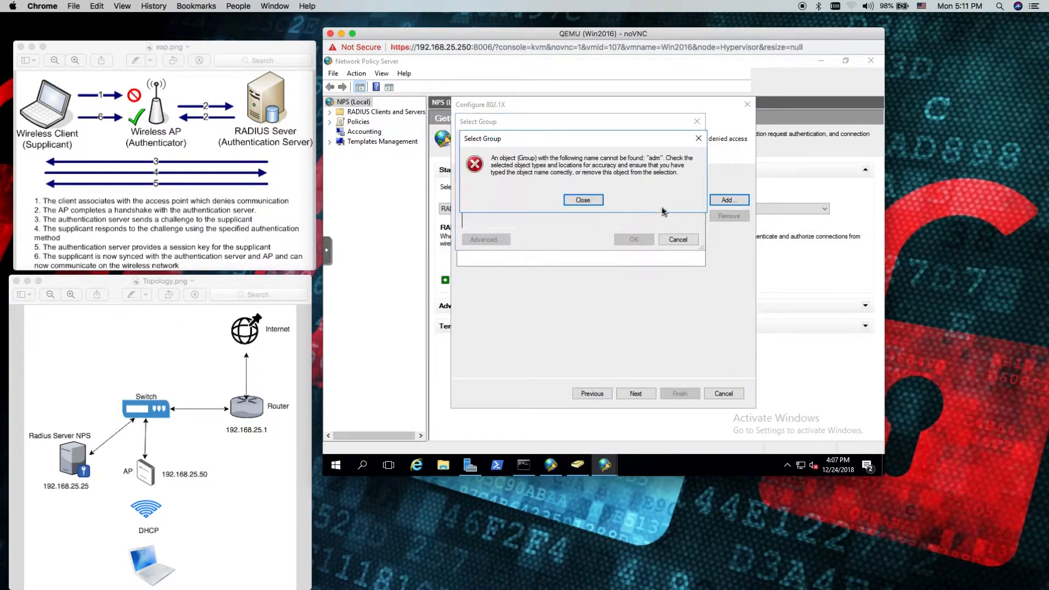
click(560, 207)
drag(495, 204, 414, 200)
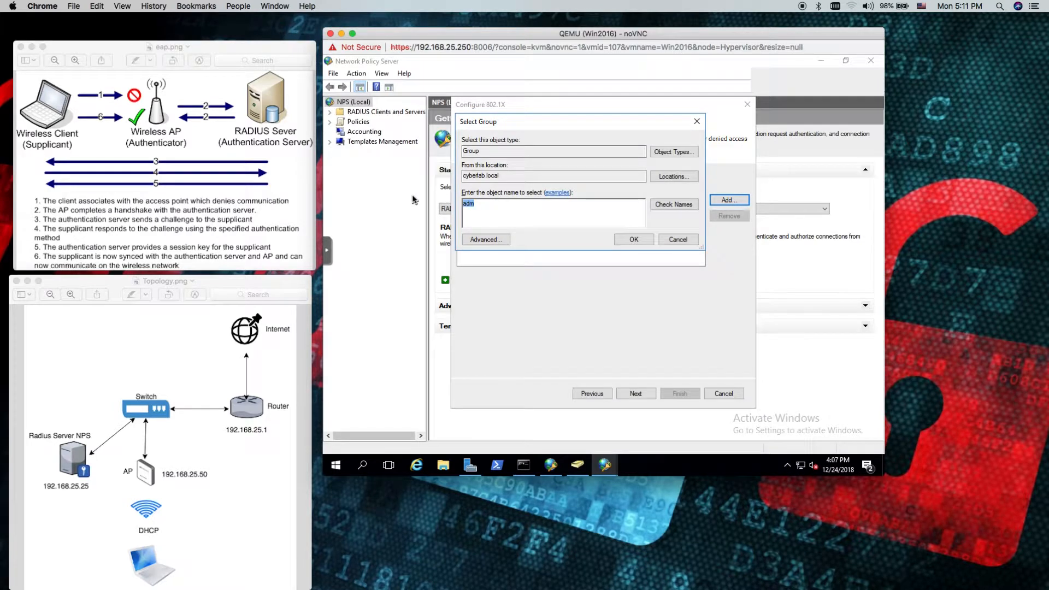
text(Admin)
click(670, 210)
click(583, 200)
Replace the group name with dot1x-LAN and add that group to the policy
drag(483, 204, 460, 204)
text(dot1x-LAN)
click(632, 240)
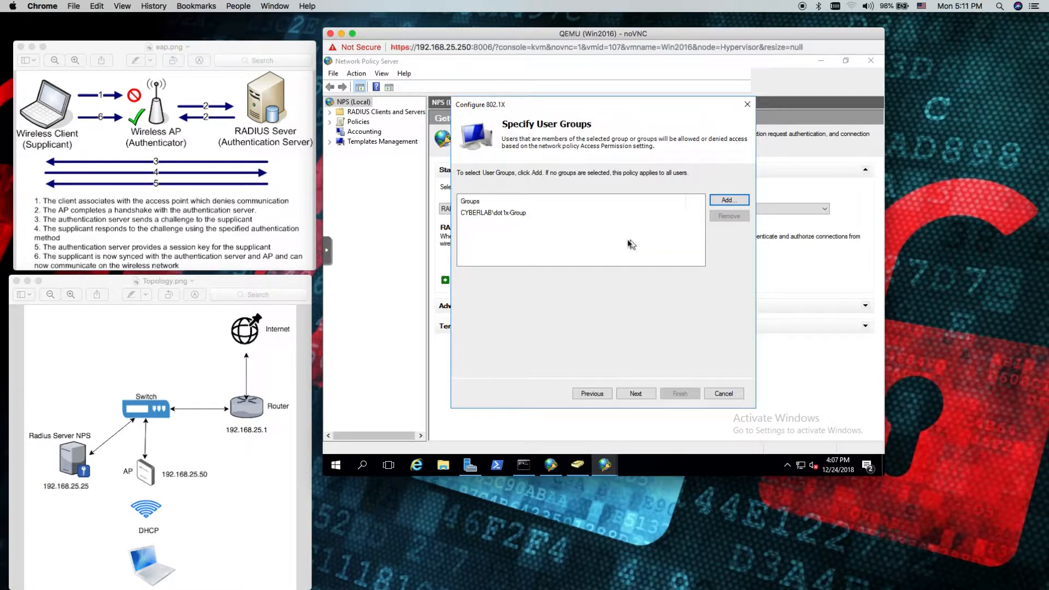
Advance past the user groups, skip the traffic controls, and finish the 802.1X configuration wizard
click(642, 397)
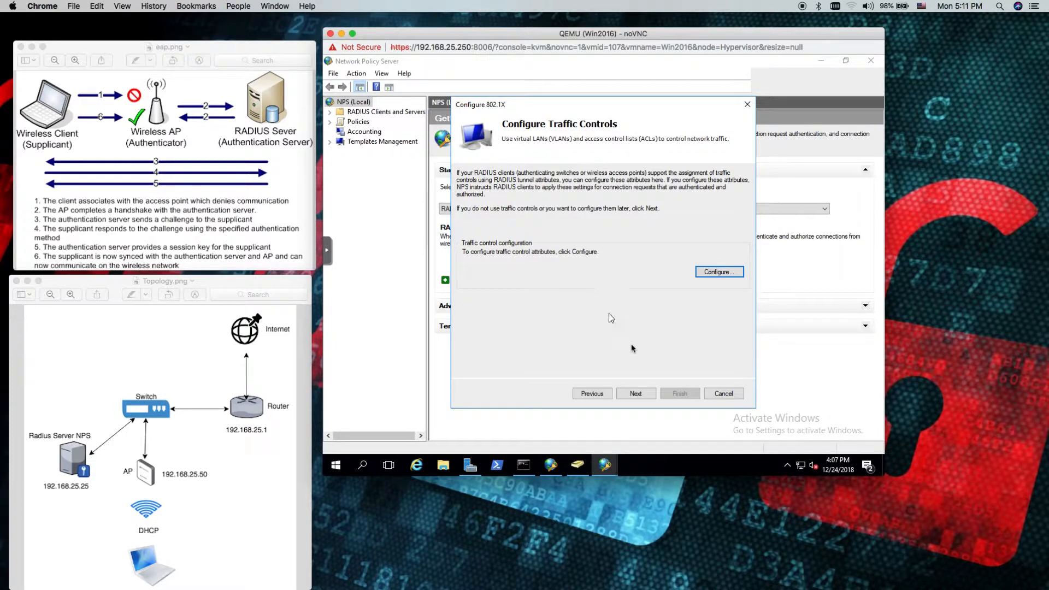
click(633, 394)
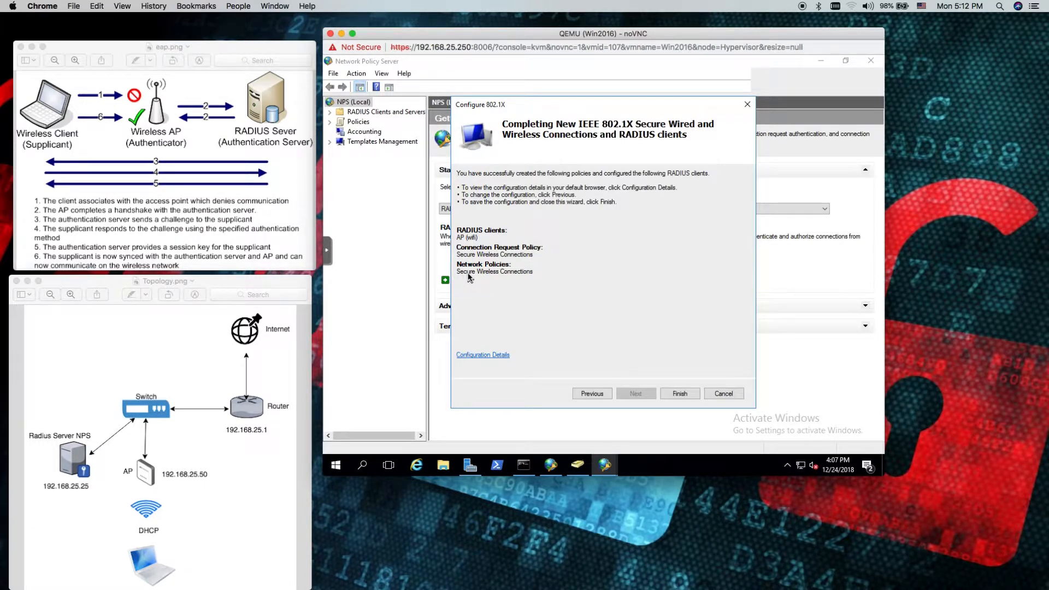
click(686, 395)
click(683, 393)
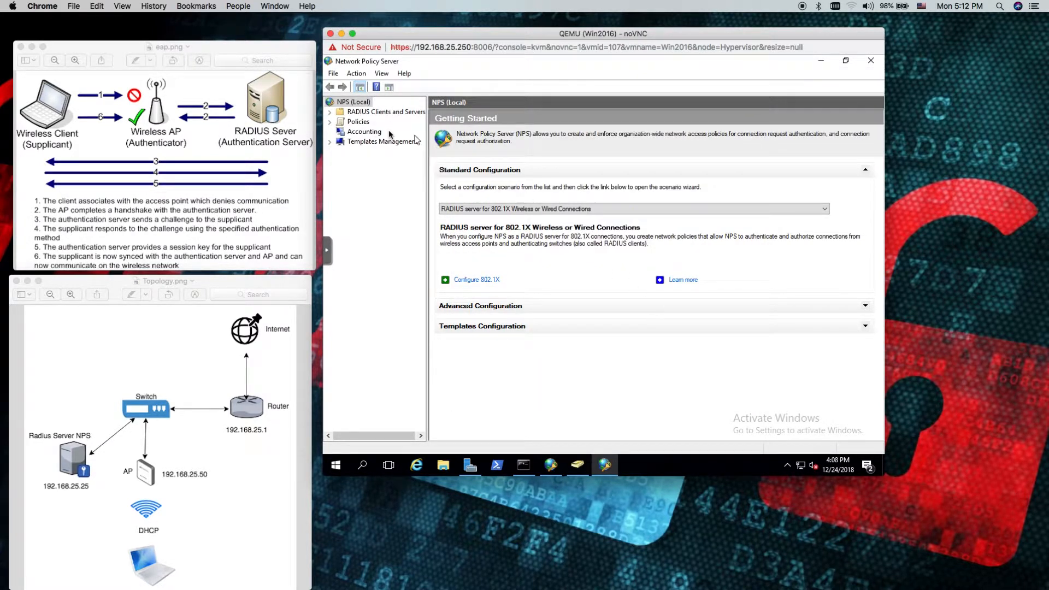
Examine the conditions and settings of the Secure Wired (Ethernet) Connections and Secure Wireless Connections network policies
click(330, 122)
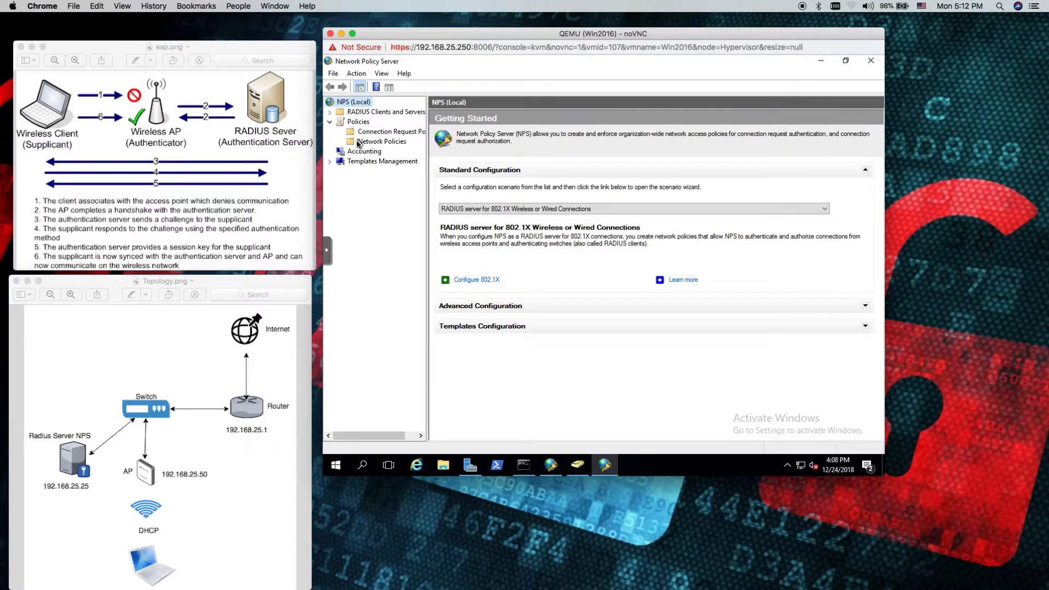
click(378, 143)
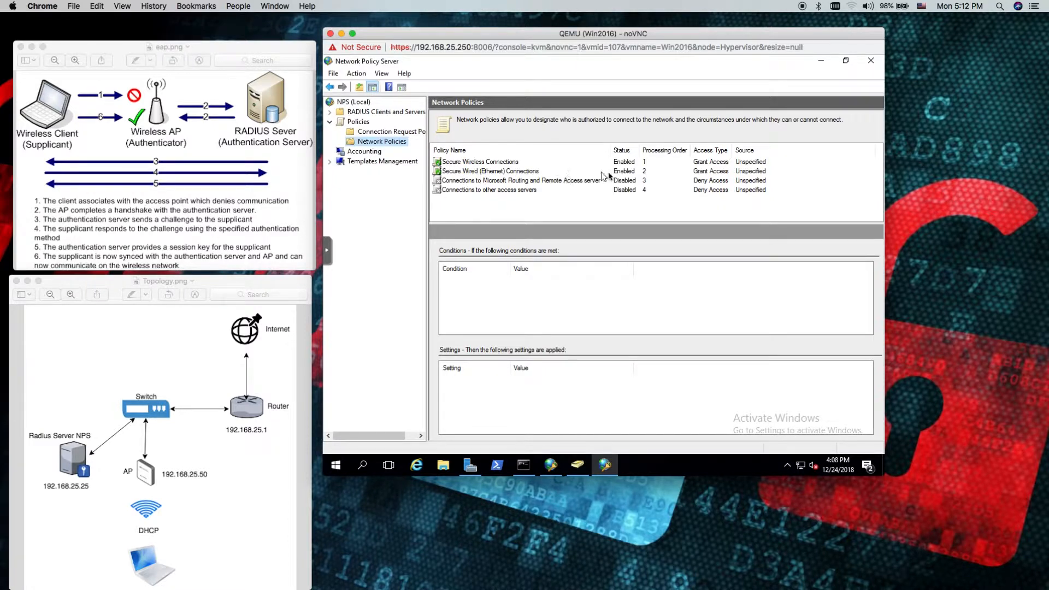
click(628, 173)
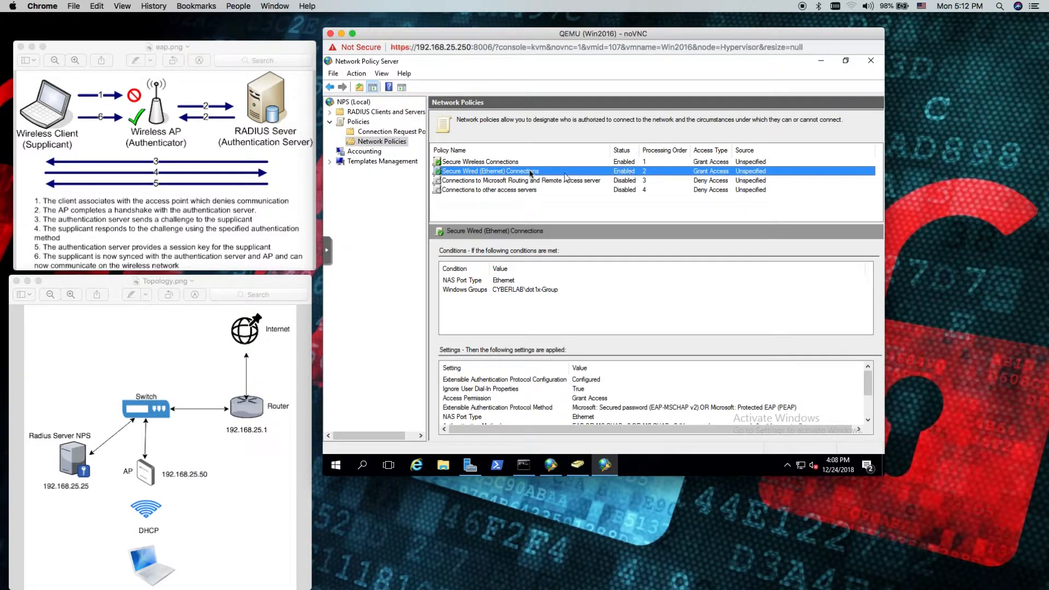
click(460, 163)
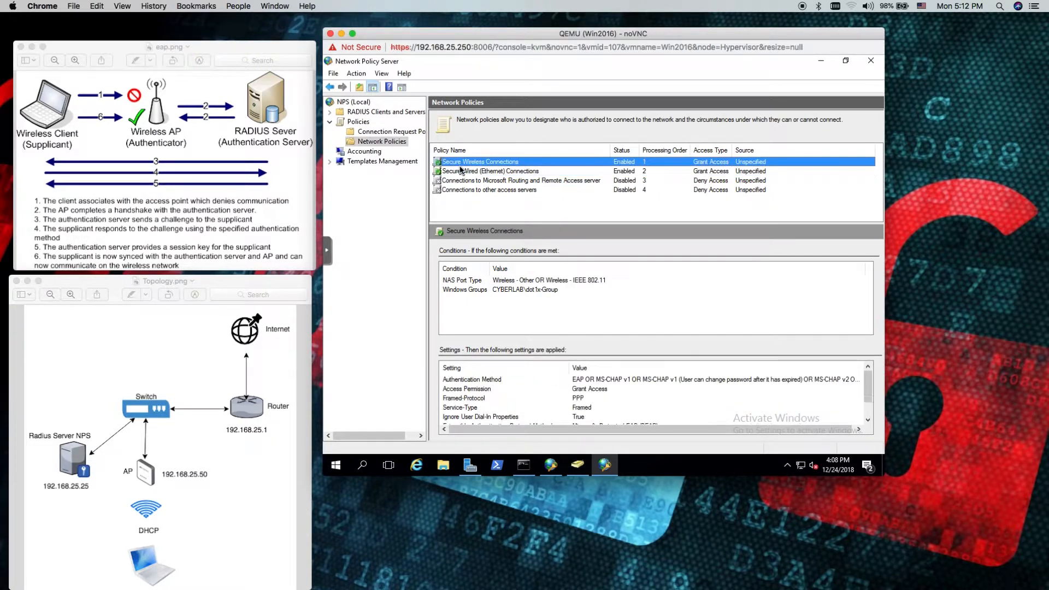
Open the Secure Wireless Connections policy's properties and review the available network access server types and the policy's conditions
double_click(473, 162)
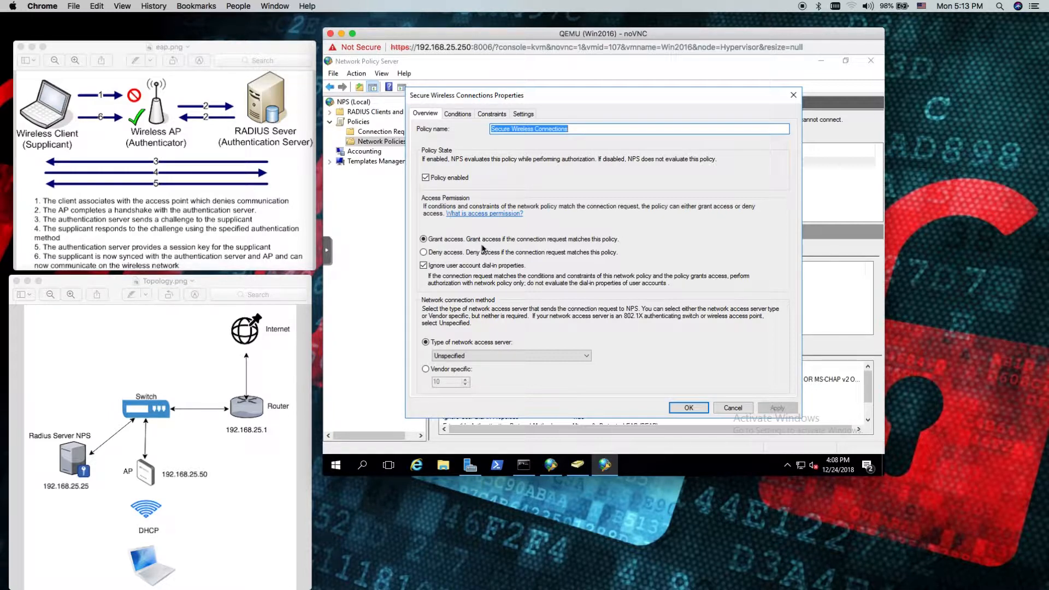
click(460, 355)
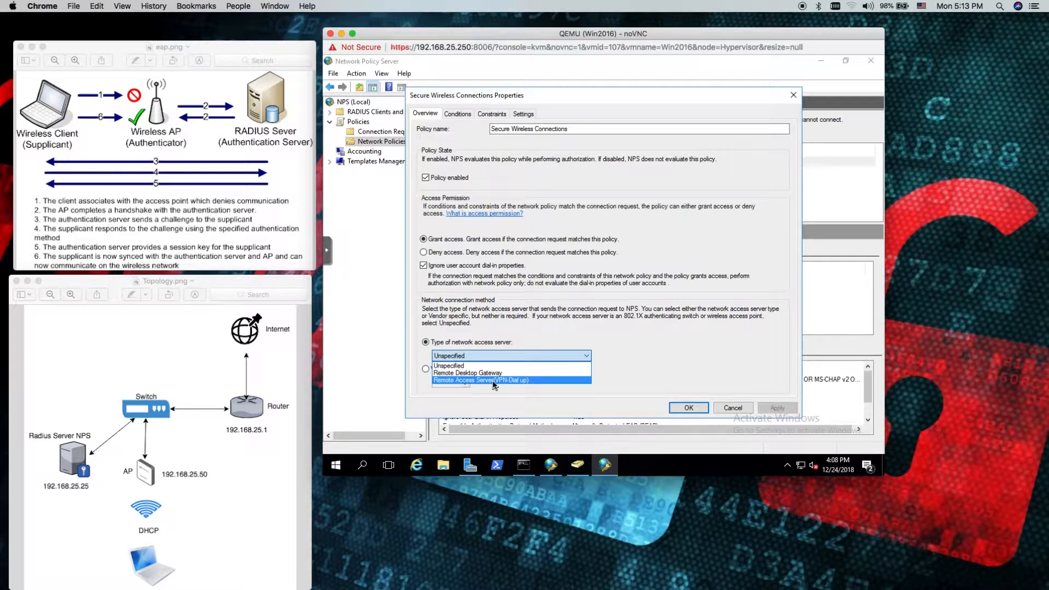
click(605, 367)
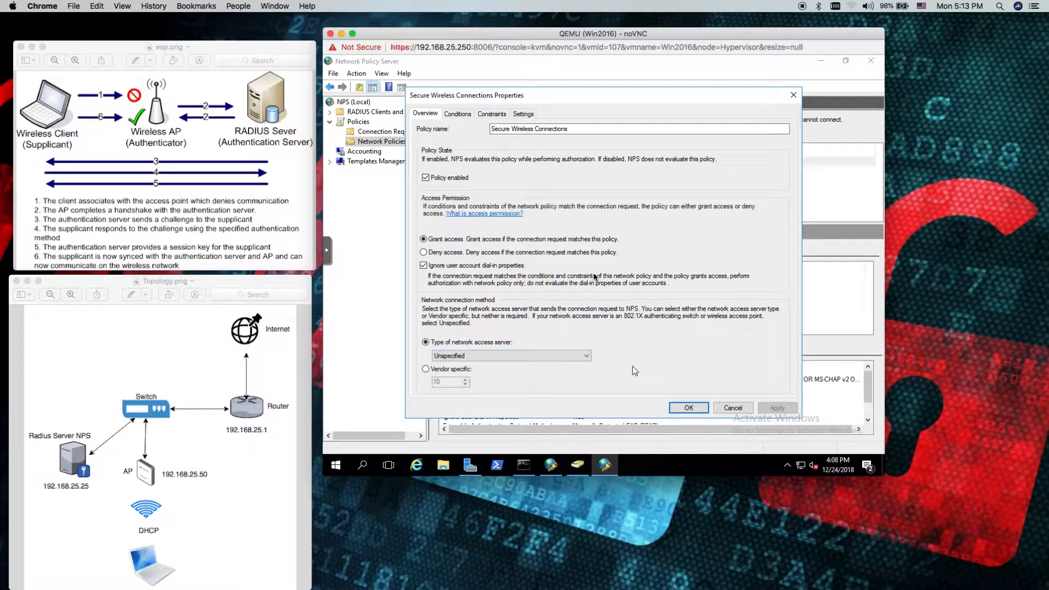
click(455, 116)
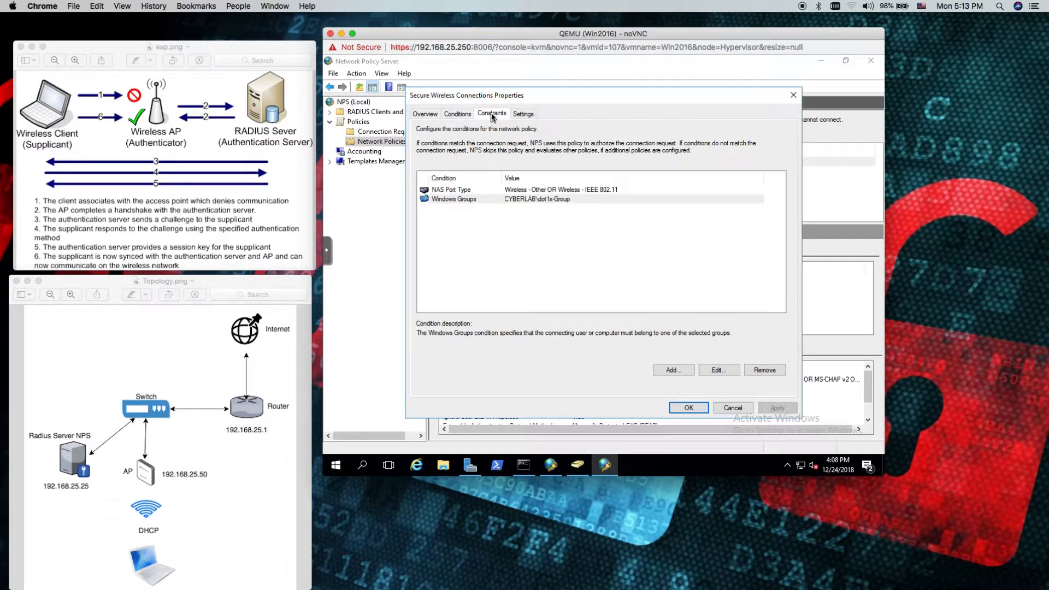
Disable MS-CHAP authentication in the wireless policy's constraints, require the Wireless - IEEE 802.11 NAS port type, and save the policy
click(492, 114)
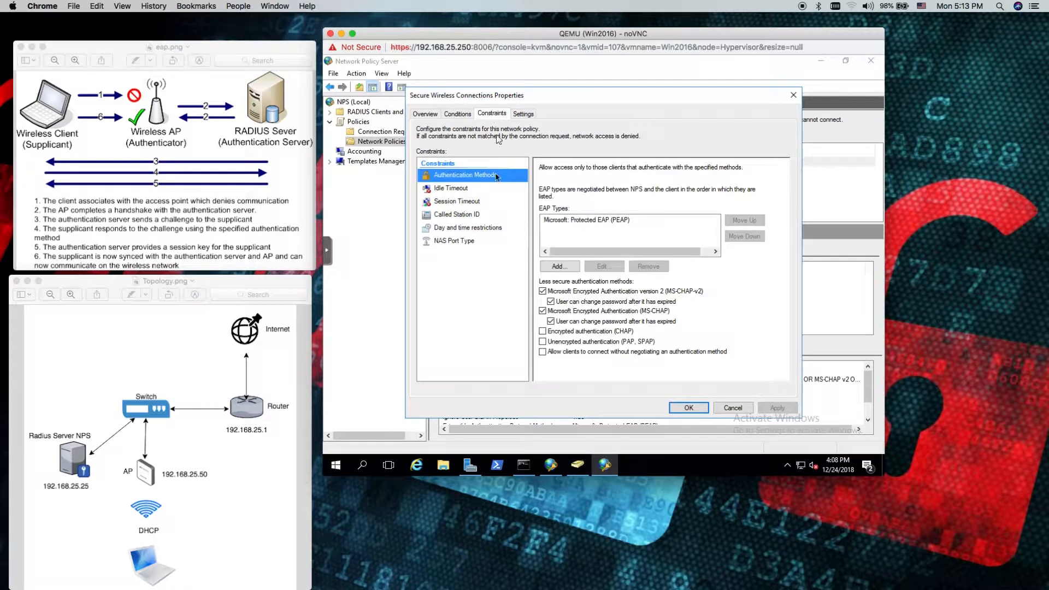
click(592, 313)
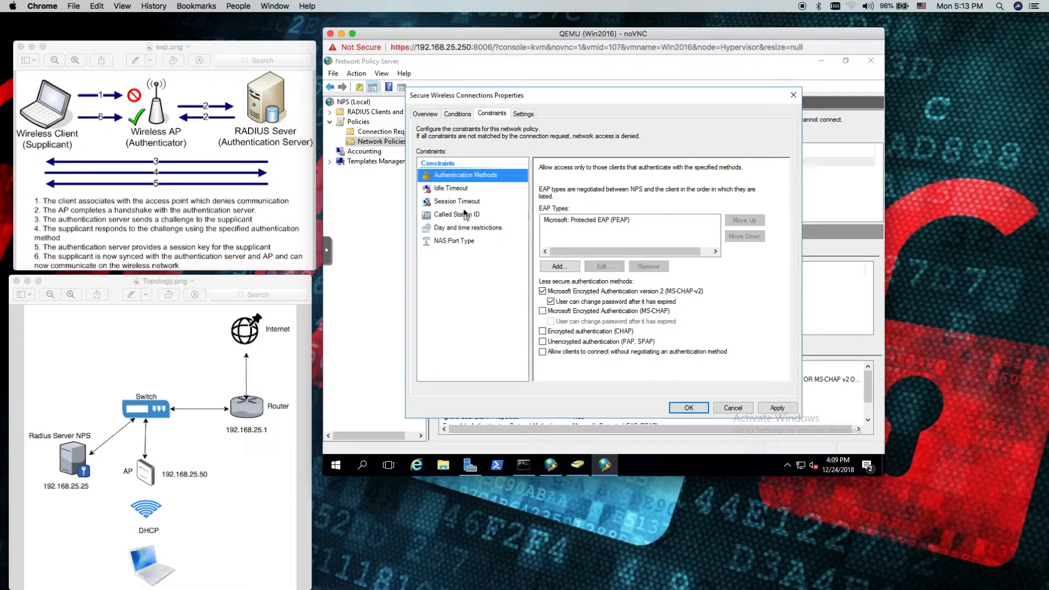
click(447, 243)
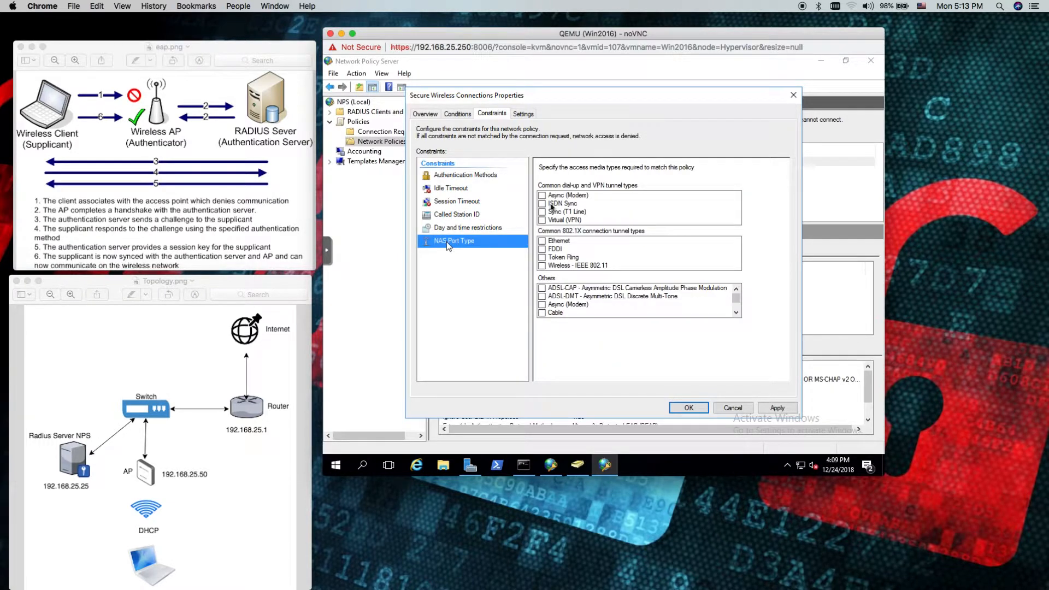
click(541, 266)
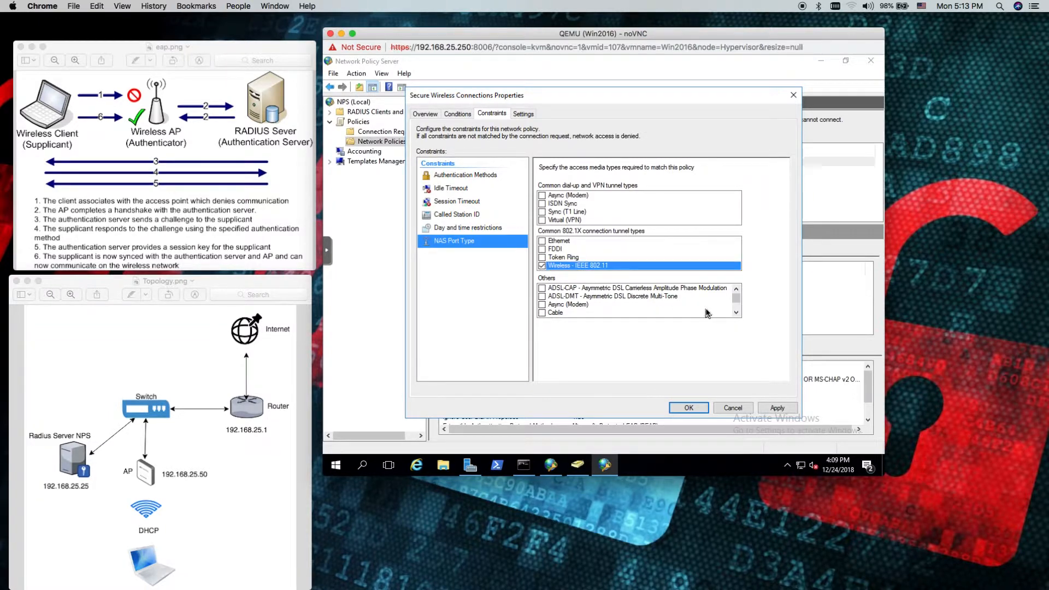
click(690, 407)
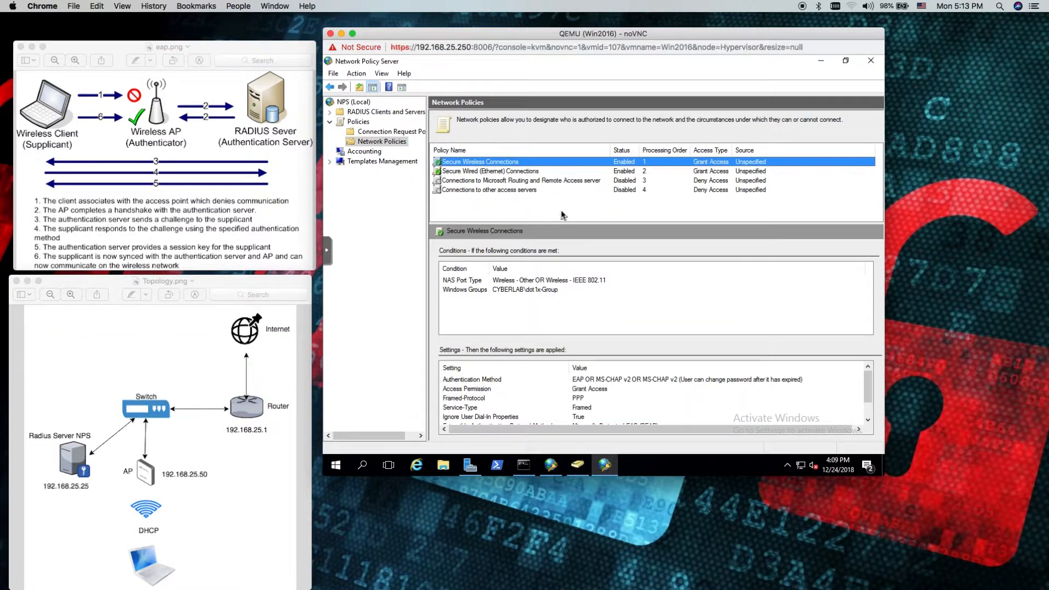
Restart the NPS service by stopping it and starting it again from the local NPS server node
click(352, 102)
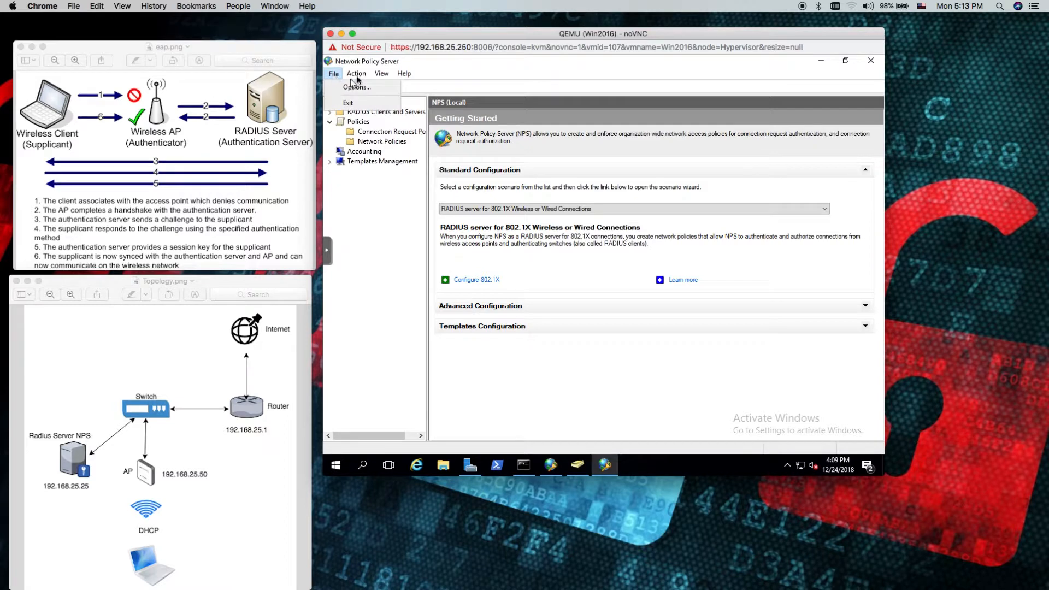
click(357, 73)
click(378, 127)
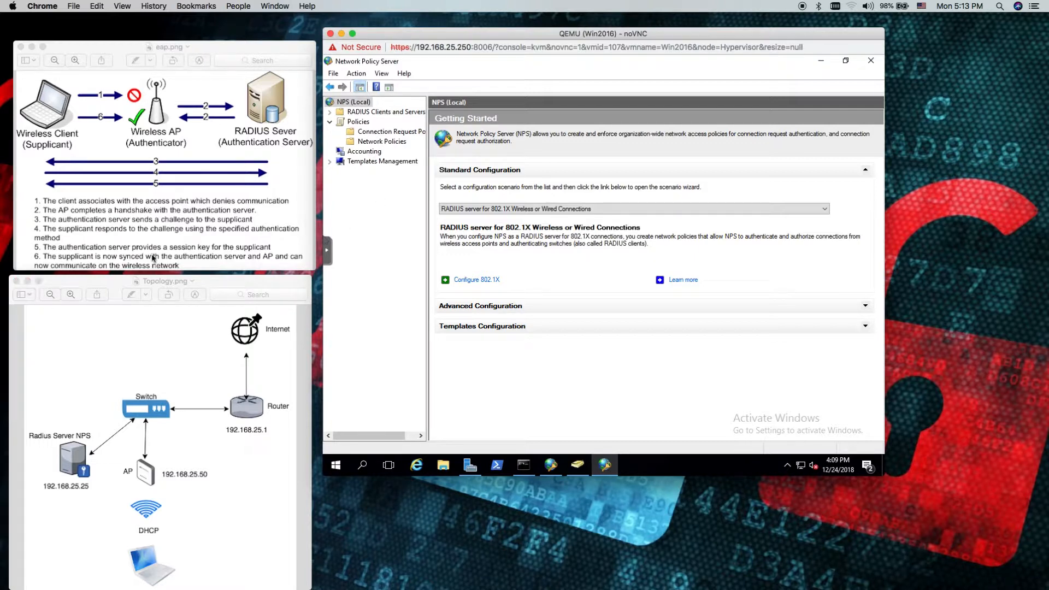
click(355, 73)
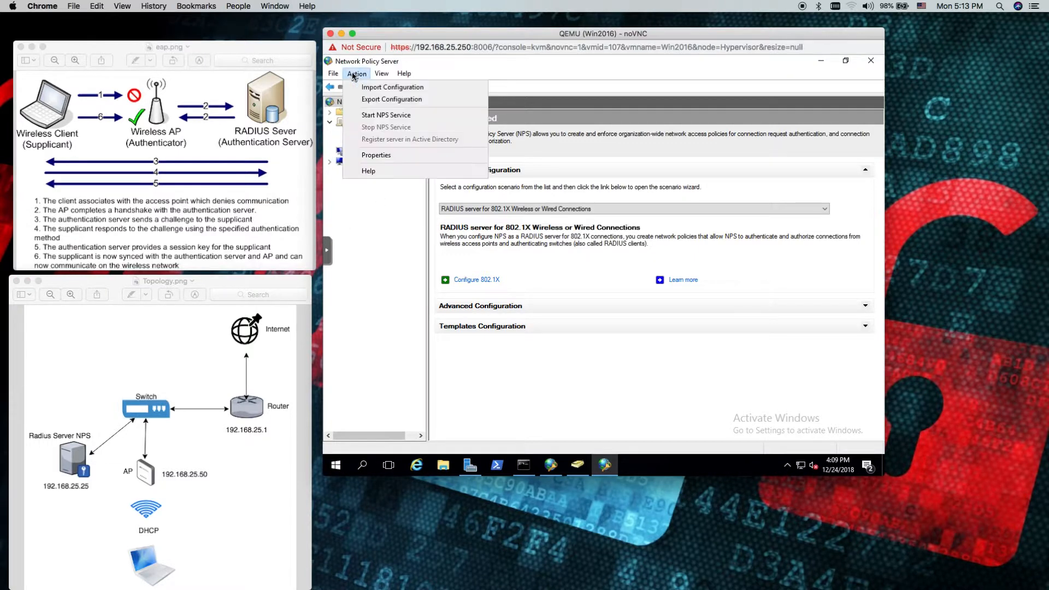
click(379, 116)
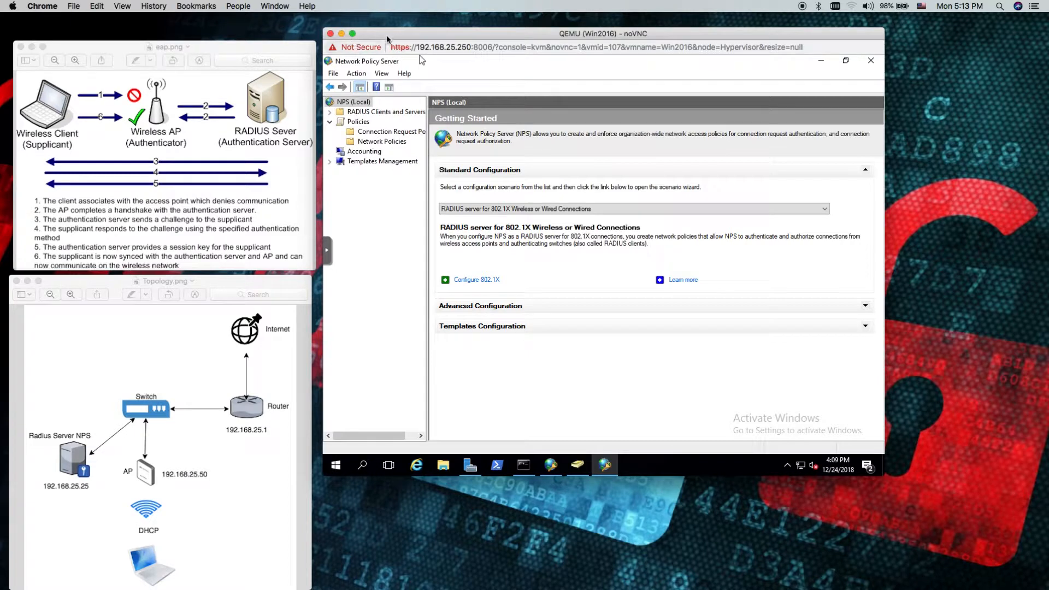
Switch to the D-Link access point's web page and set its manual wireless security mode to WPA-Enterprise
drag(389, 35, 414, 43)
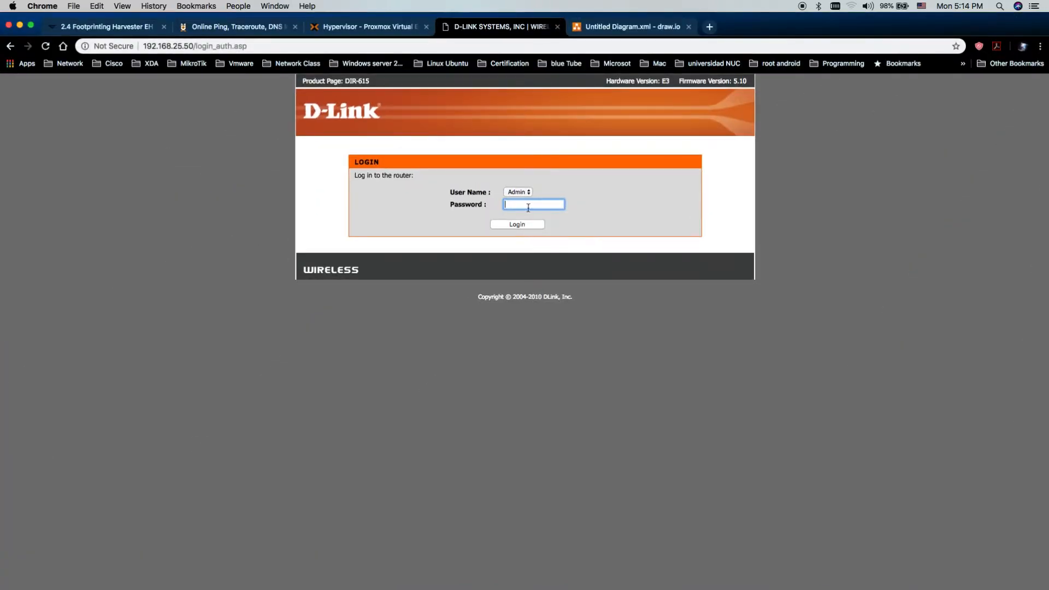
key(Return)
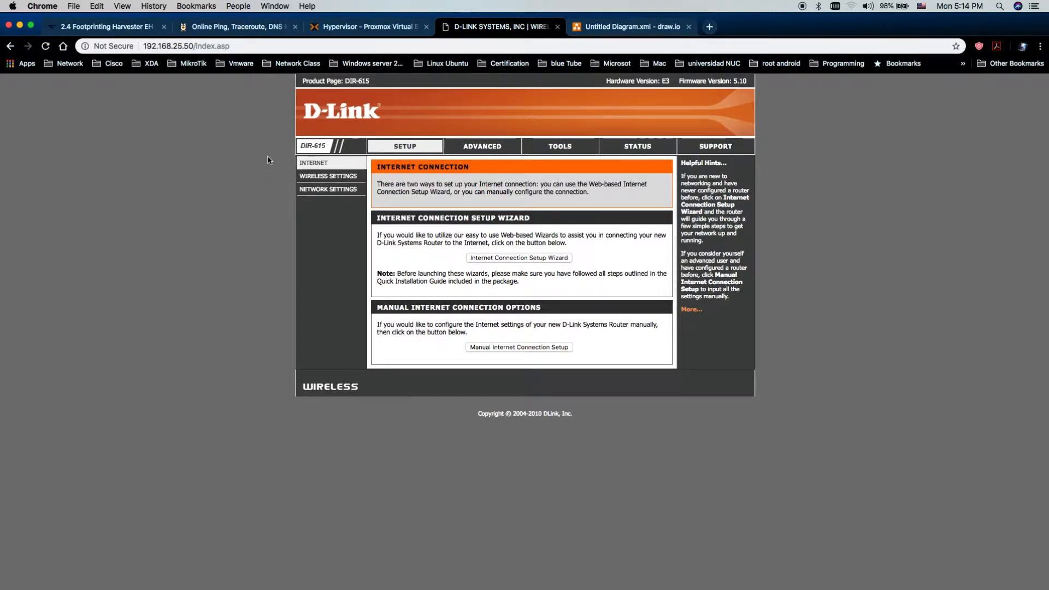
click(317, 179)
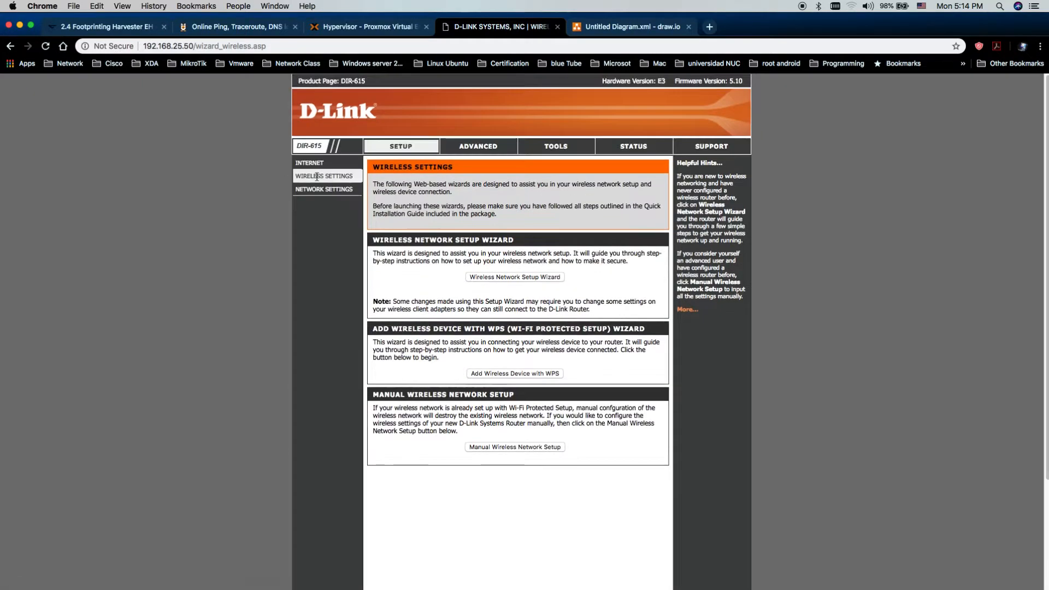
click(514, 449)
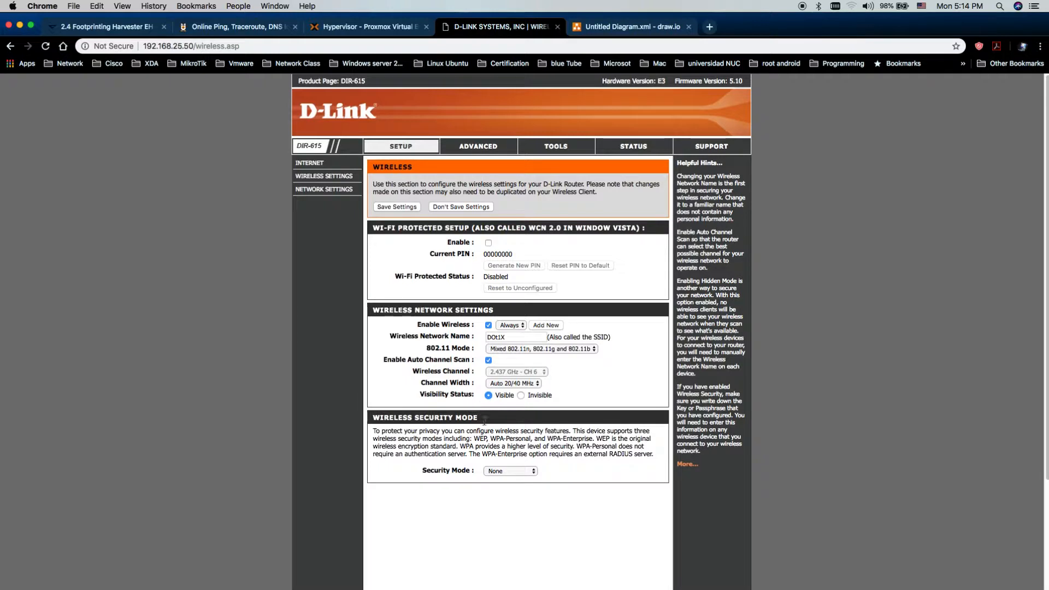
click(507, 474)
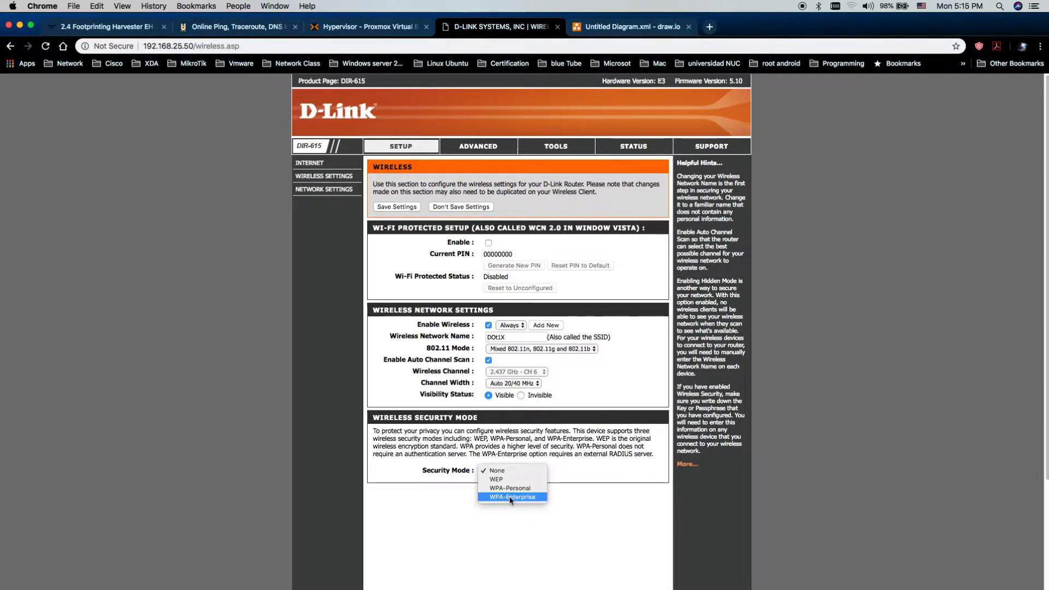
click(511, 497)
Check the access point's EAP (802.1X) RADIUS server IP address against the RADIUS server in the topology diagram
scroll(433, 332, down, 3)
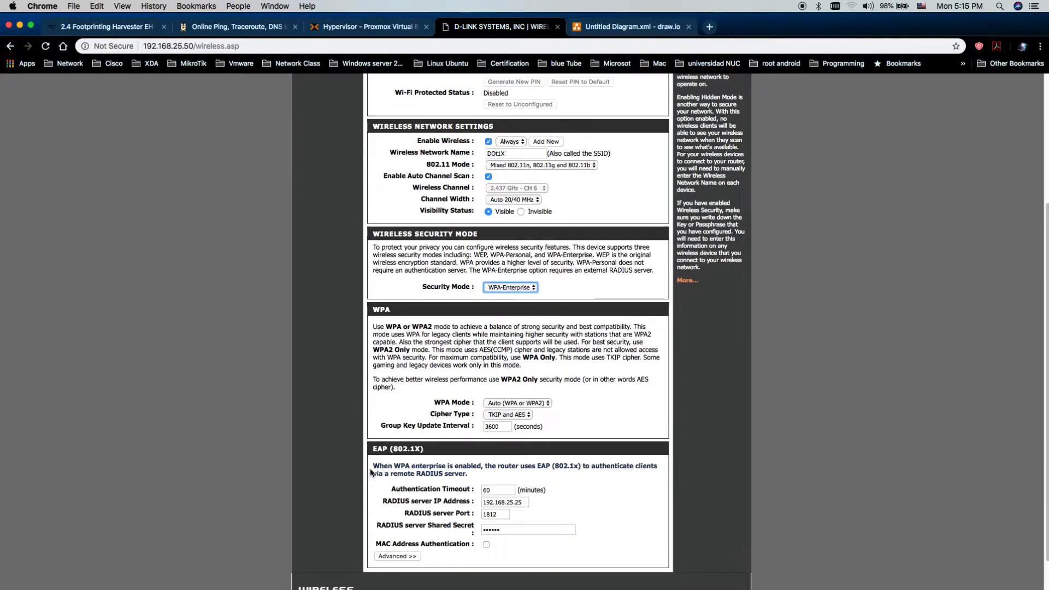
scroll(432, 331, down, 2)
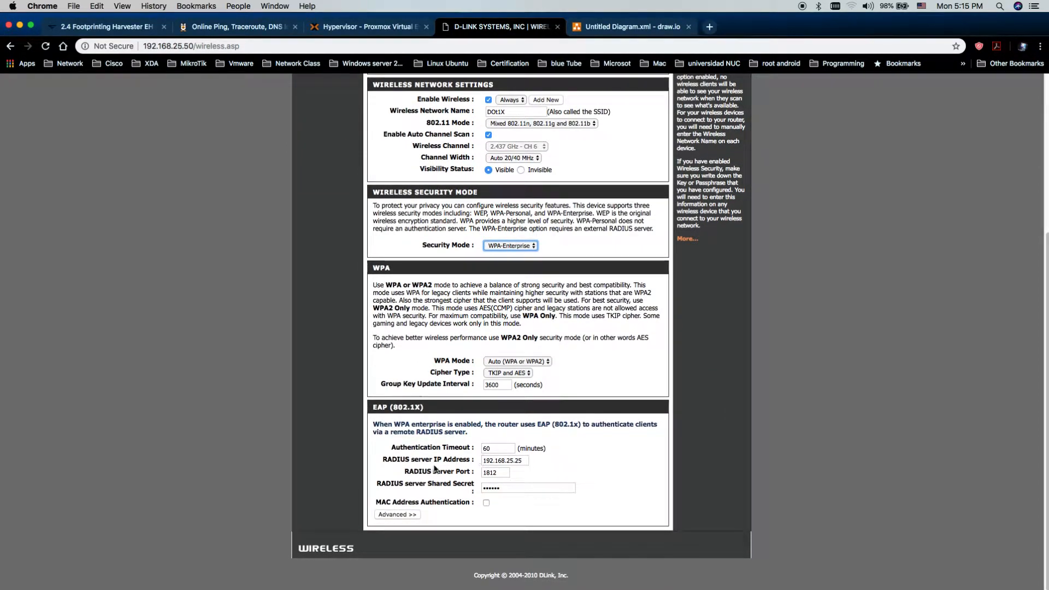
drag(525, 461, 481, 462)
click(523, 462)
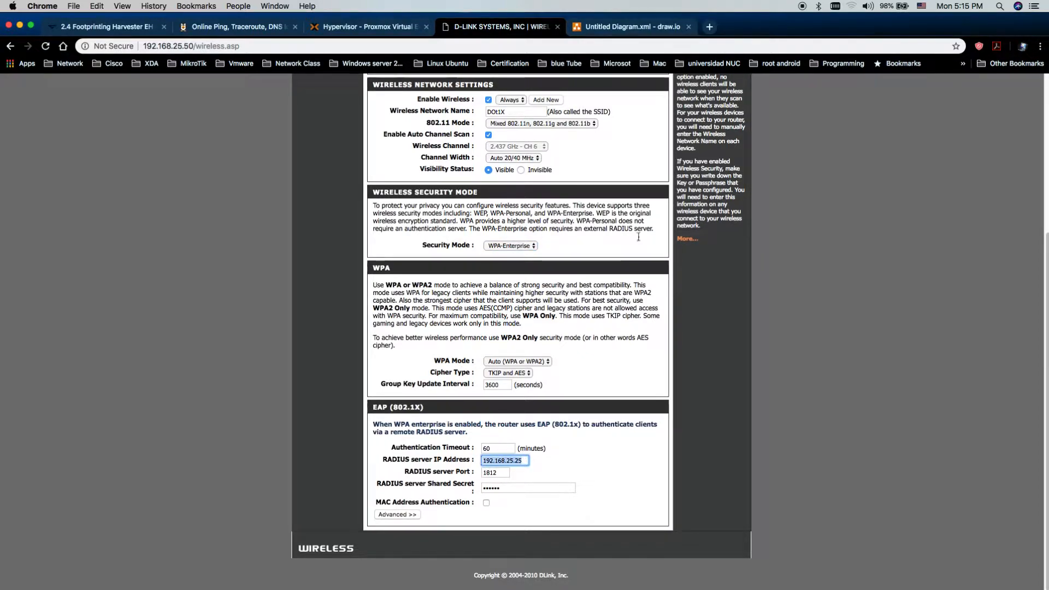
drag(791, 15, 915, 82)
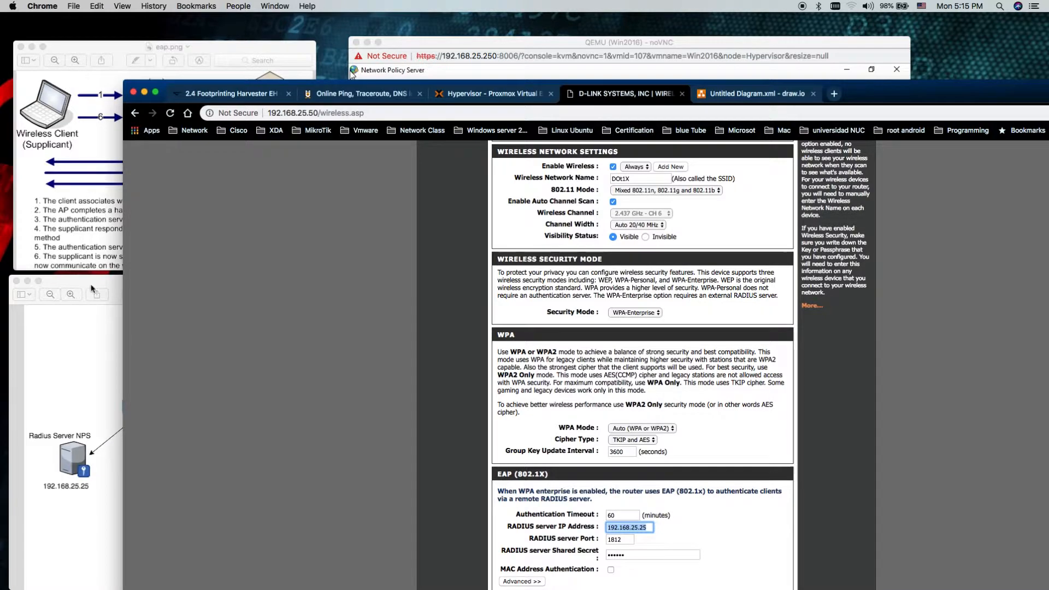
click(96, 477)
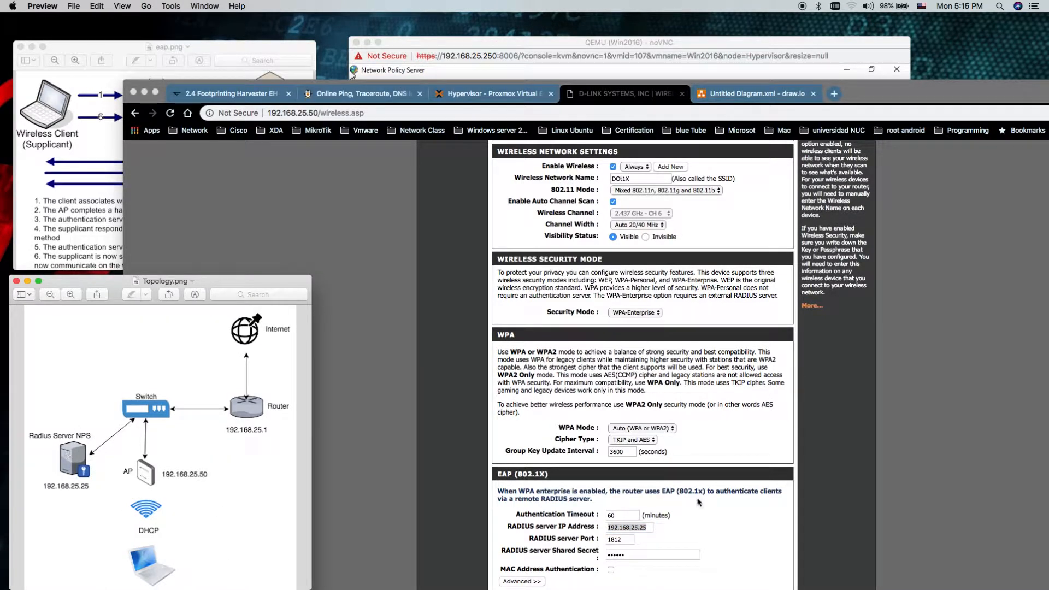
double_click(912, 96)
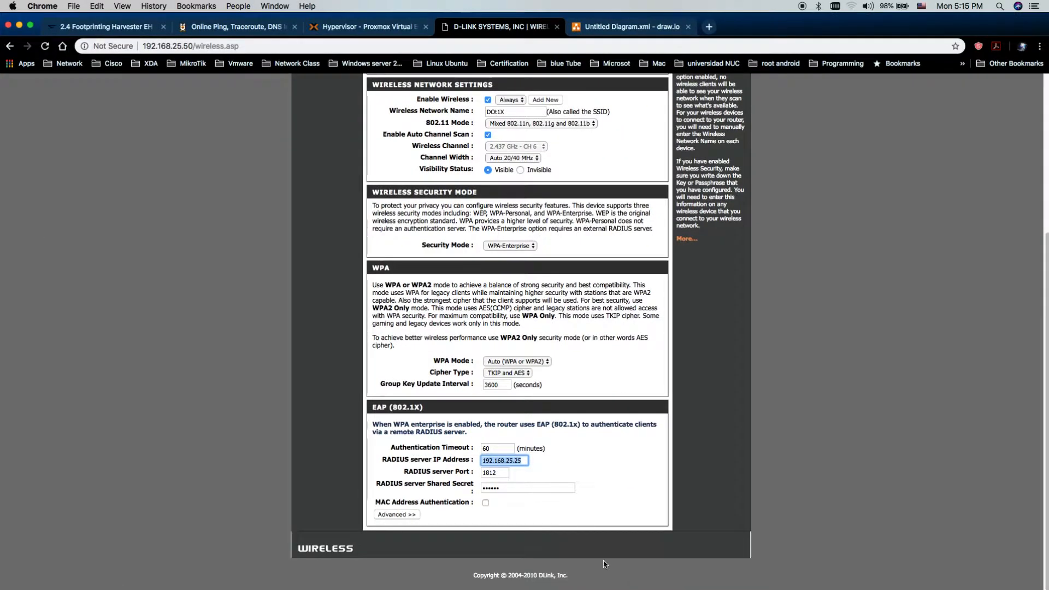
click(526, 461)
Re-enter the RADIUS server shared secret in the access point's EAP (802.1X) settings
double_click(515, 487)
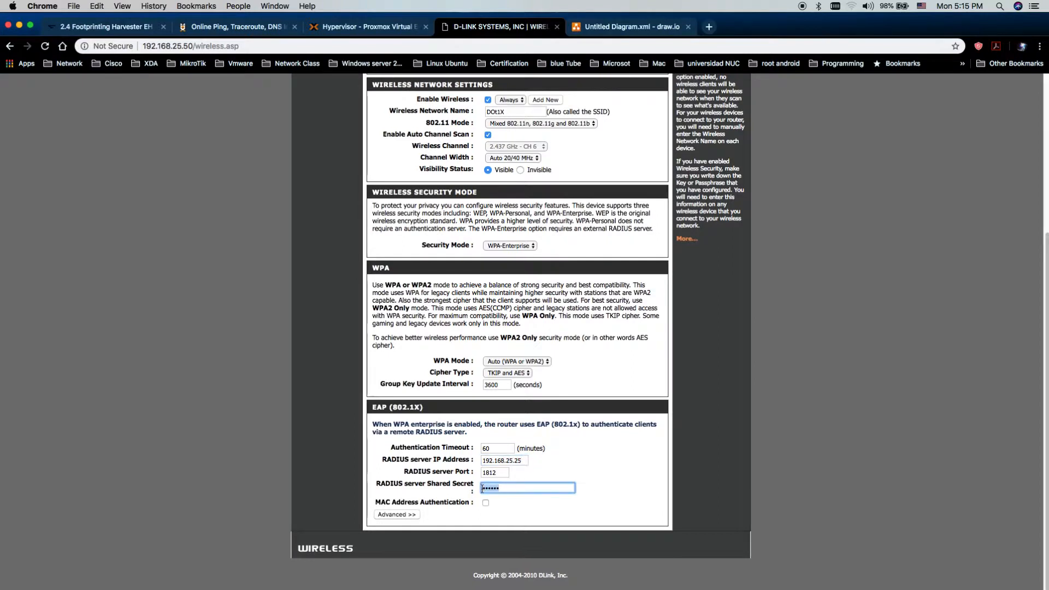
text(••••••)
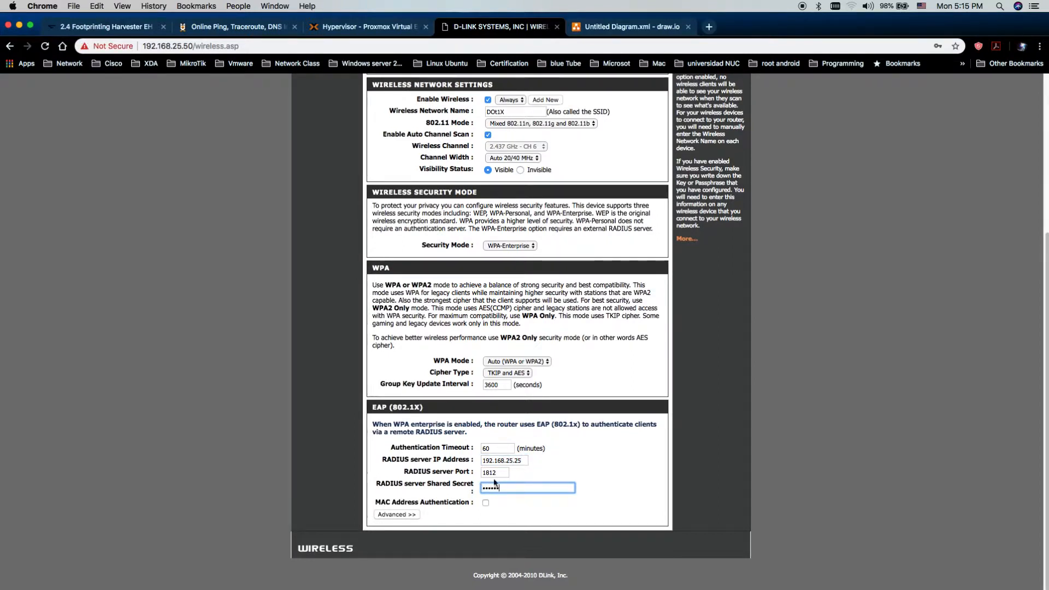
drag(514, 488, 468, 485)
text(•••••)
key(BackSpace)
key(BackSpace)
key(BackSpace)
key(BackSpace)
key(BackSpace)
text(••••••)
Save the access point's wireless settings and minimize the browser window
scroll(518, 273, up, 5)
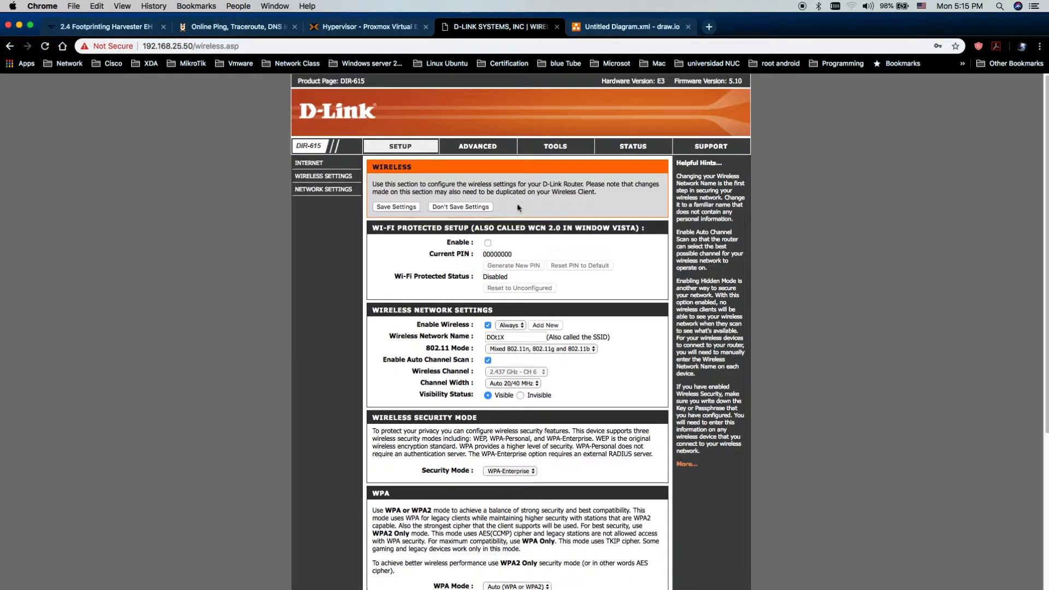
click(397, 208)
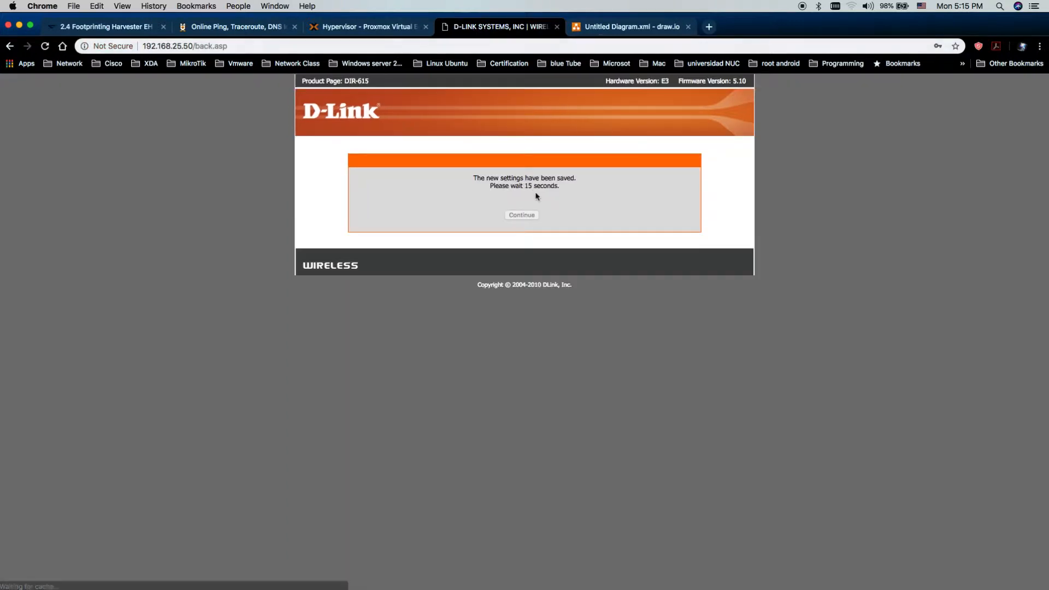
click(19, 25)
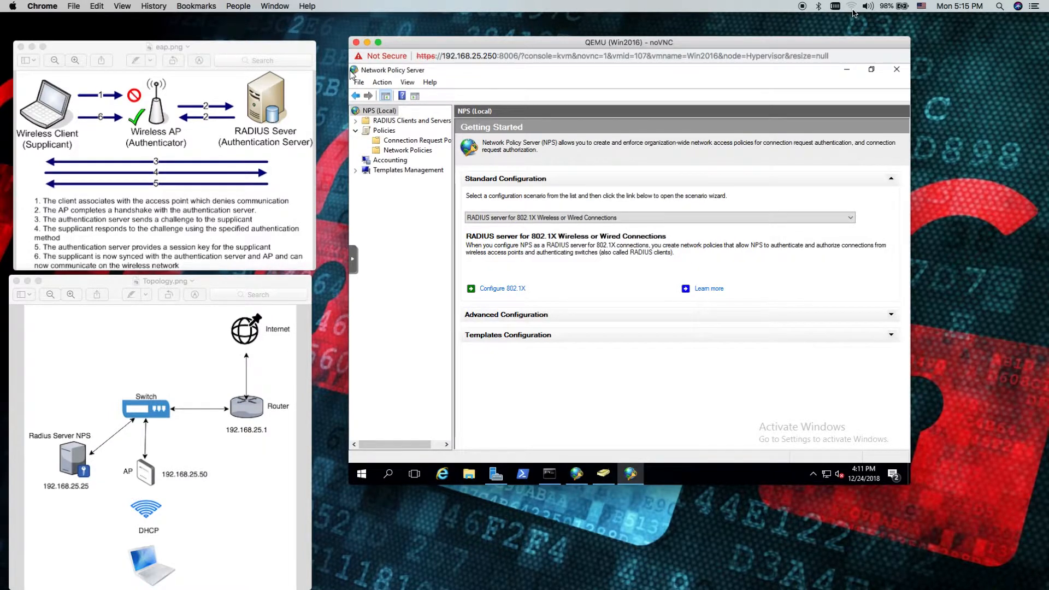
Try to join the DOt1X Wi-Fi network in Automatic mode with the domain user's username and password
click(852, 8)
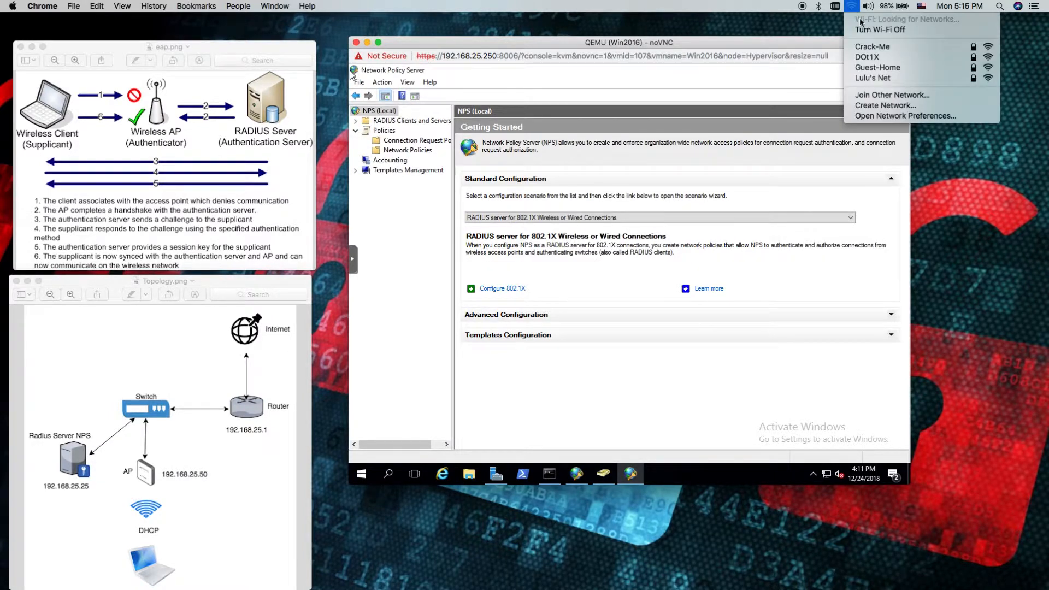
click(889, 57)
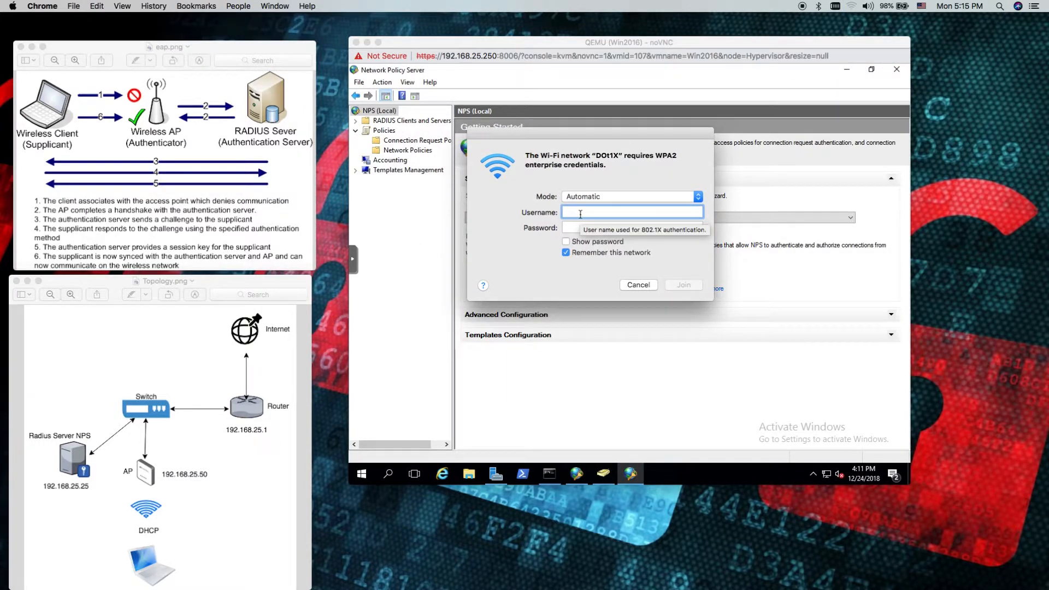
click(584, 228)
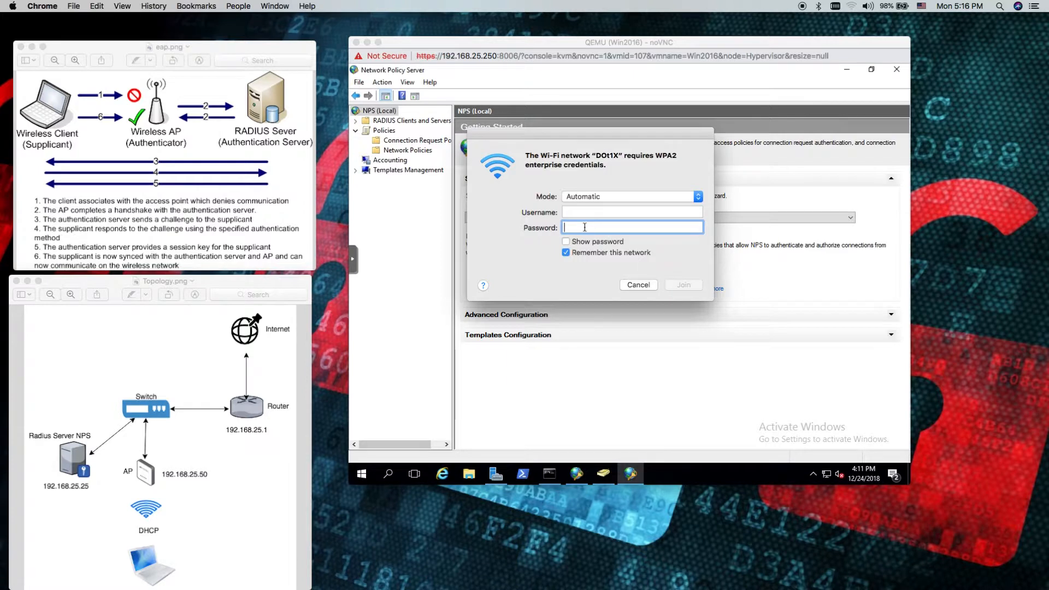
click(588, 213)
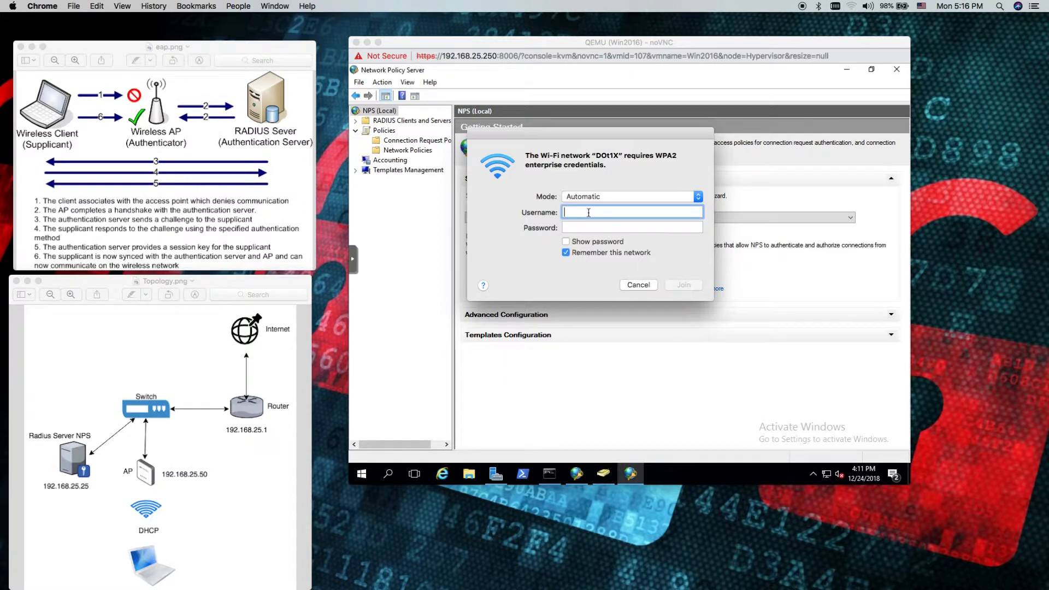
text(edgar)
click(589, 226)
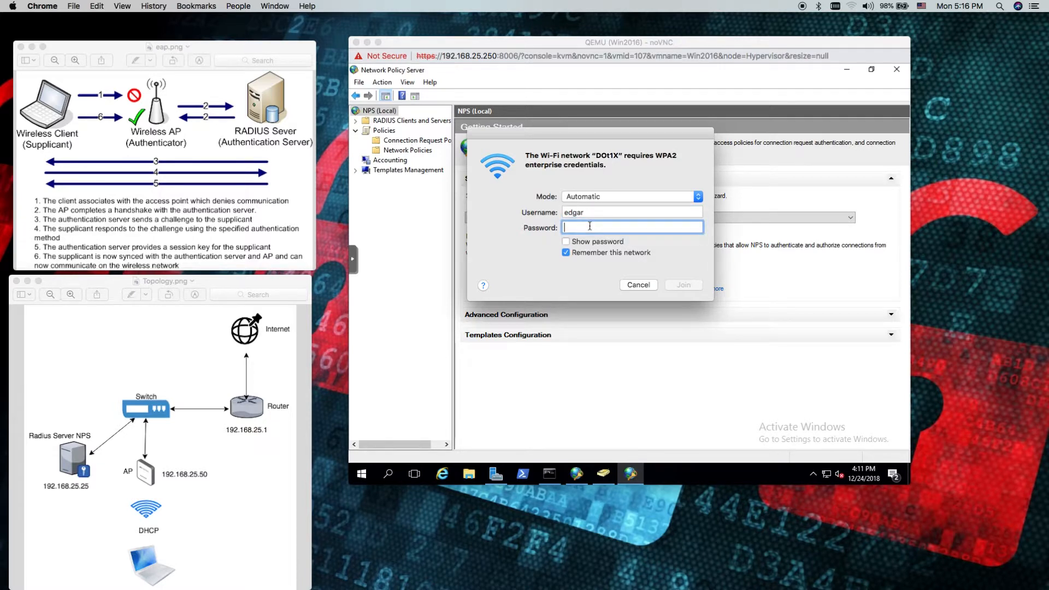
text(********)
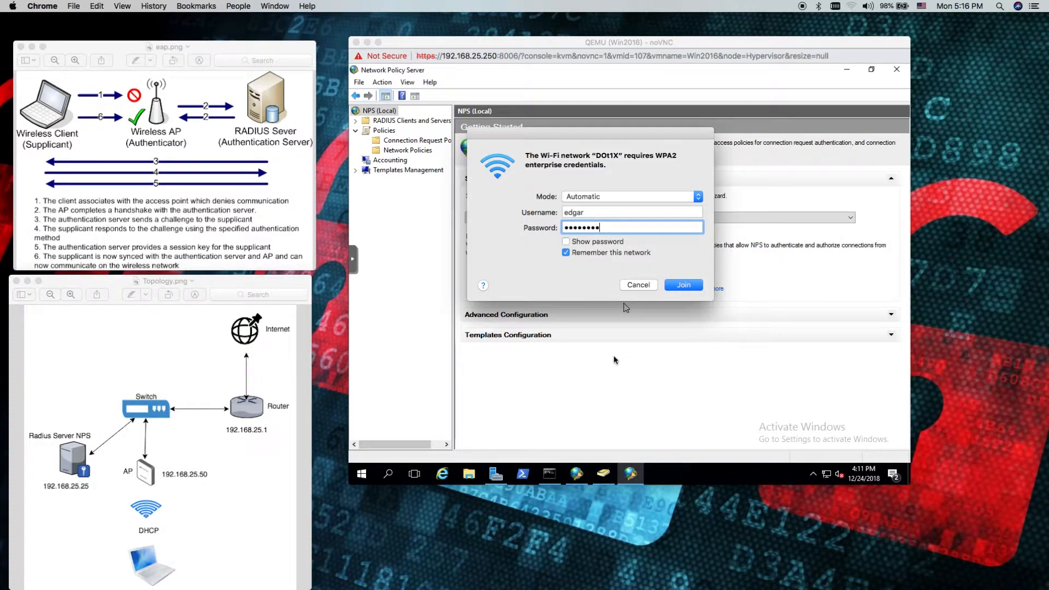
click(682, 286)
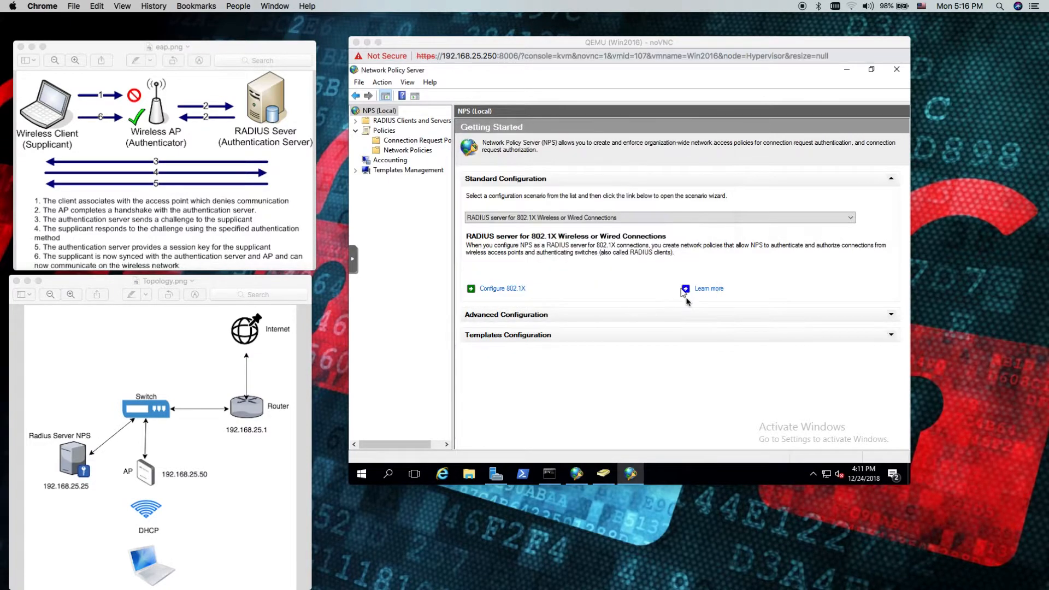
Check the Mac's Wi-Fi connection status and cancel the renewed account name and password request for DOt1X
click(852, 10)
click(851, 10)
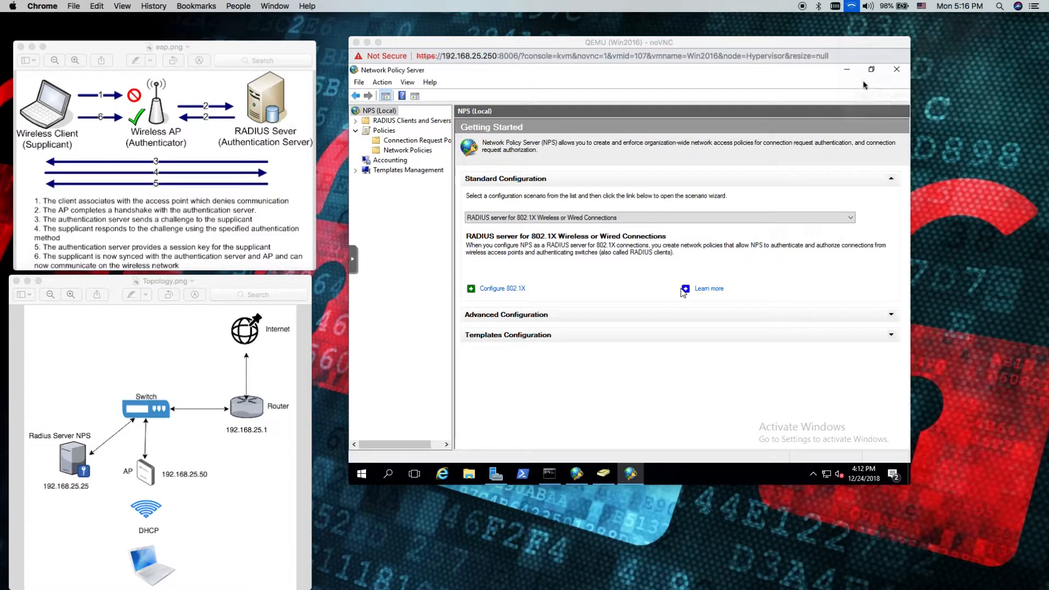
click(852, 8)
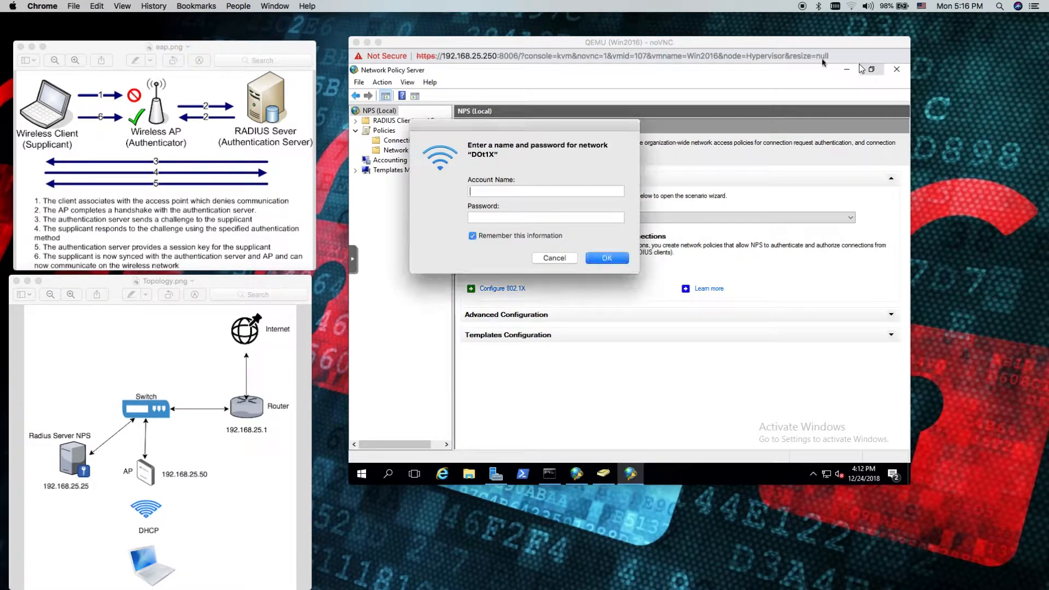
click(548, 261)
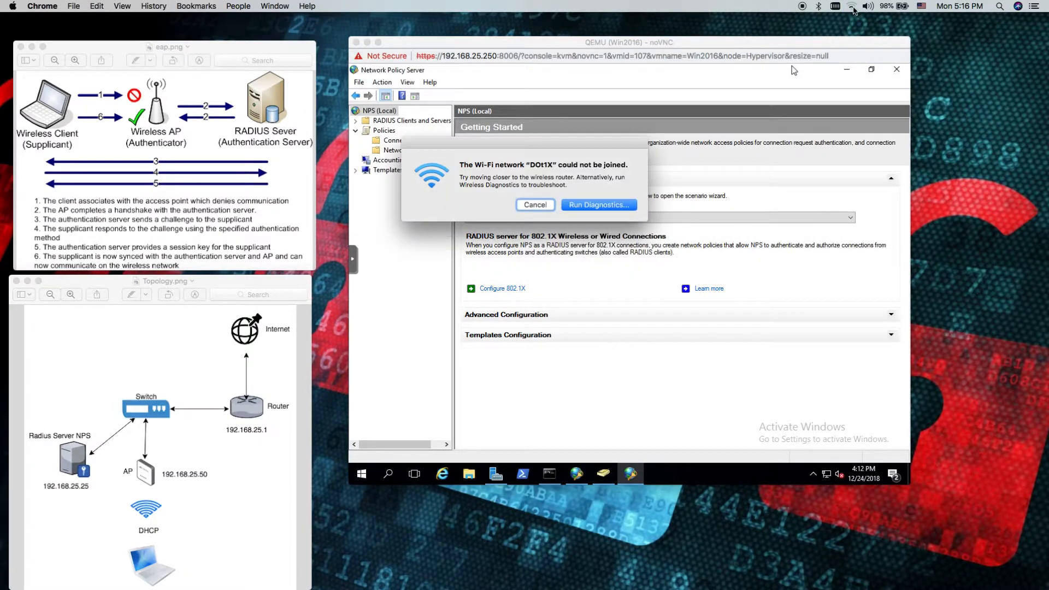
Dismiss the failed DOt1X connection alert and open the Wi-Fi settings in the Mac's Network preferences
click(533, 204)
click(853, 8)
click(901, 116)
drag(814, 50, 648, 53)
click(558, 131)
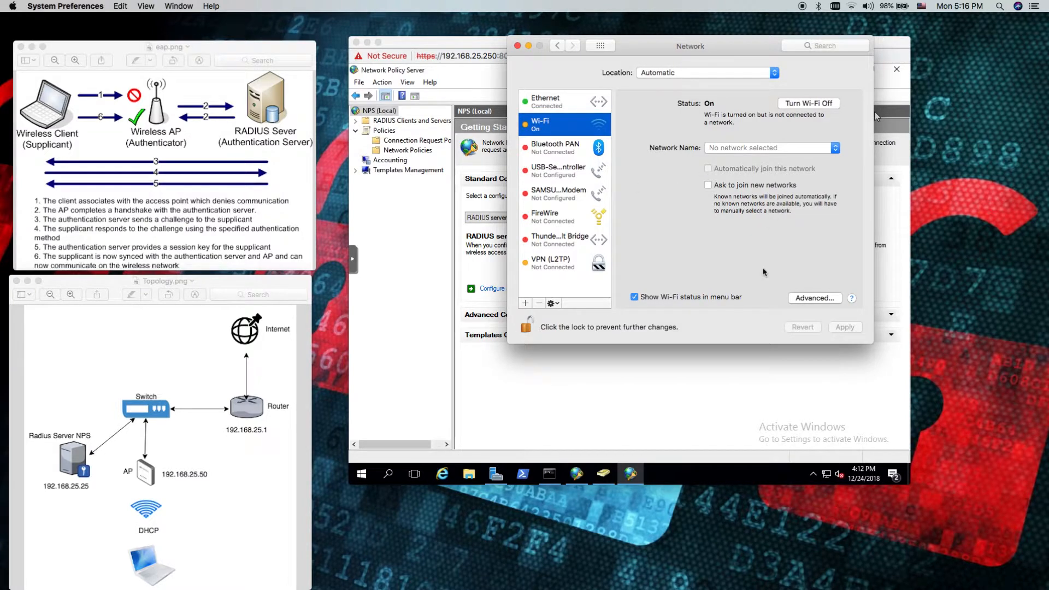
Try to join the DOt1X network from Network preferences in Automatic mode, entering the domain user's username and password
click(799, 152)
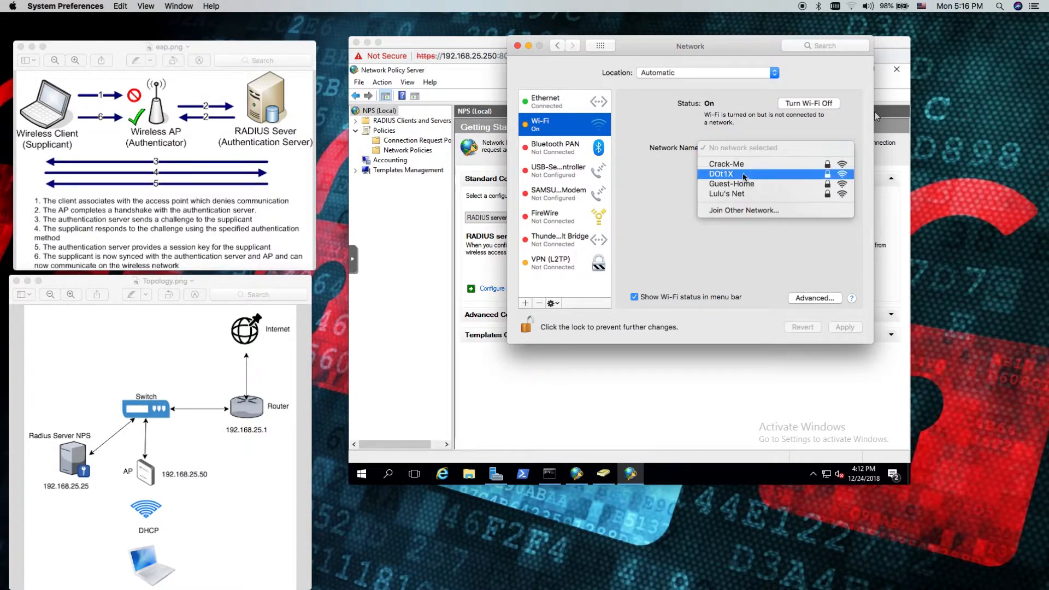
click(752, 179)
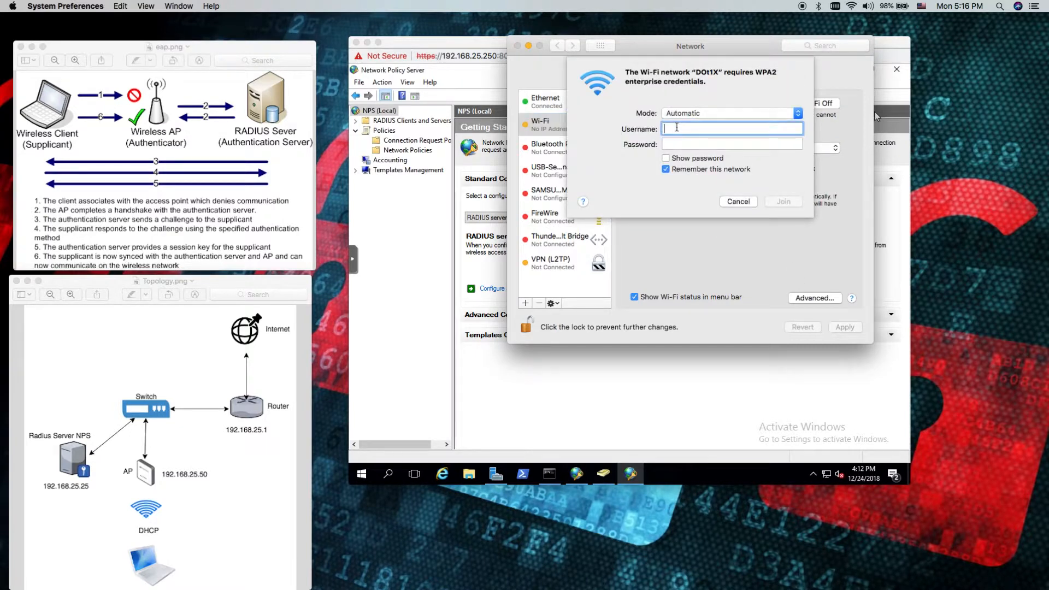
key(Tab)
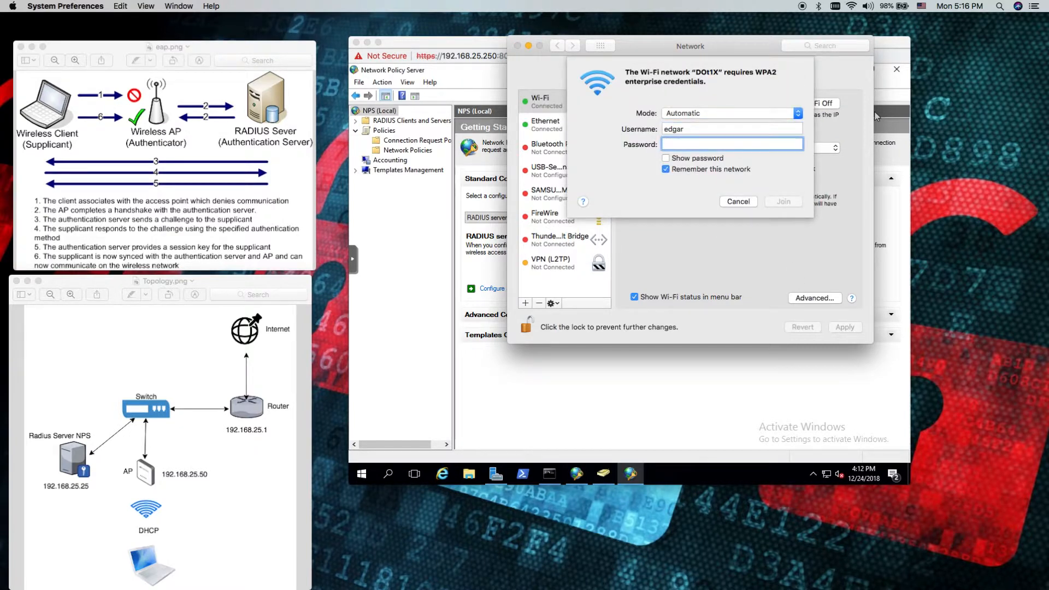
text(*********)
click(782, 202)
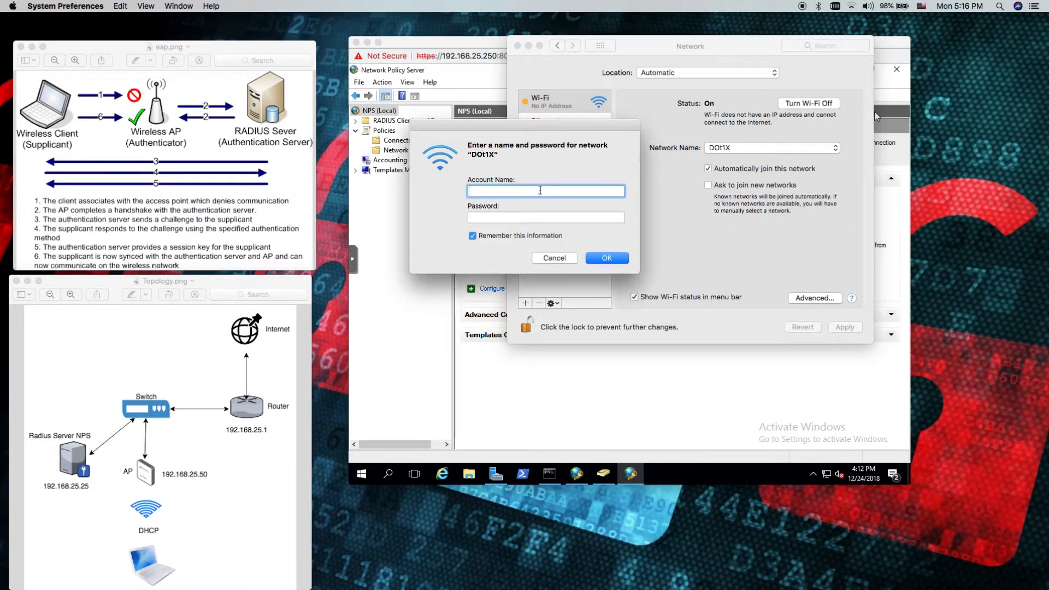
Enter the domain account name and password again in the DOt1X network's credential request and submit them
drag(584, 134, 623, 117)
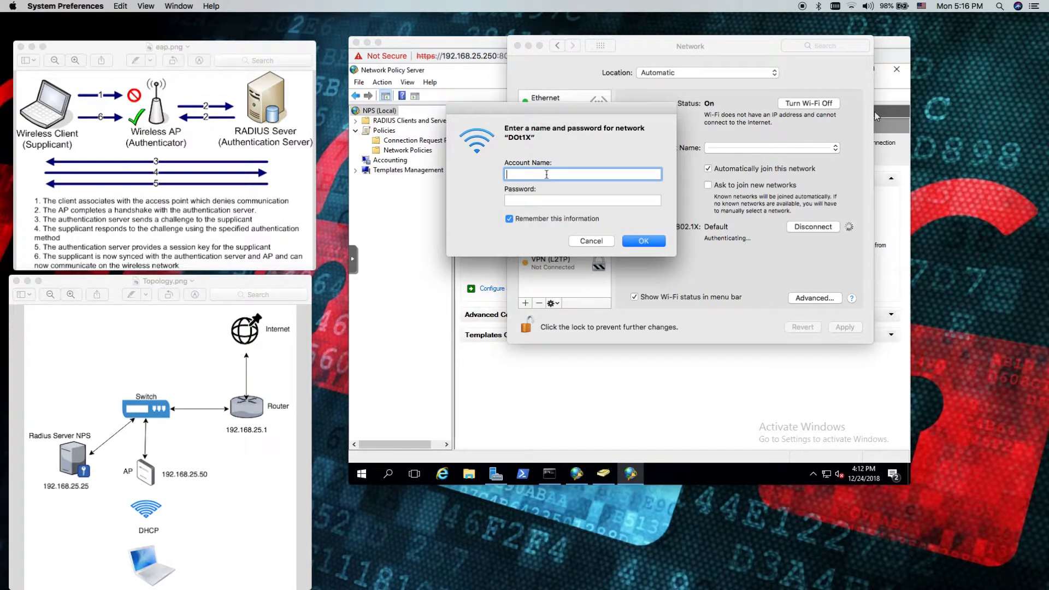
text(edgar)
key(Tab)
text(••••)
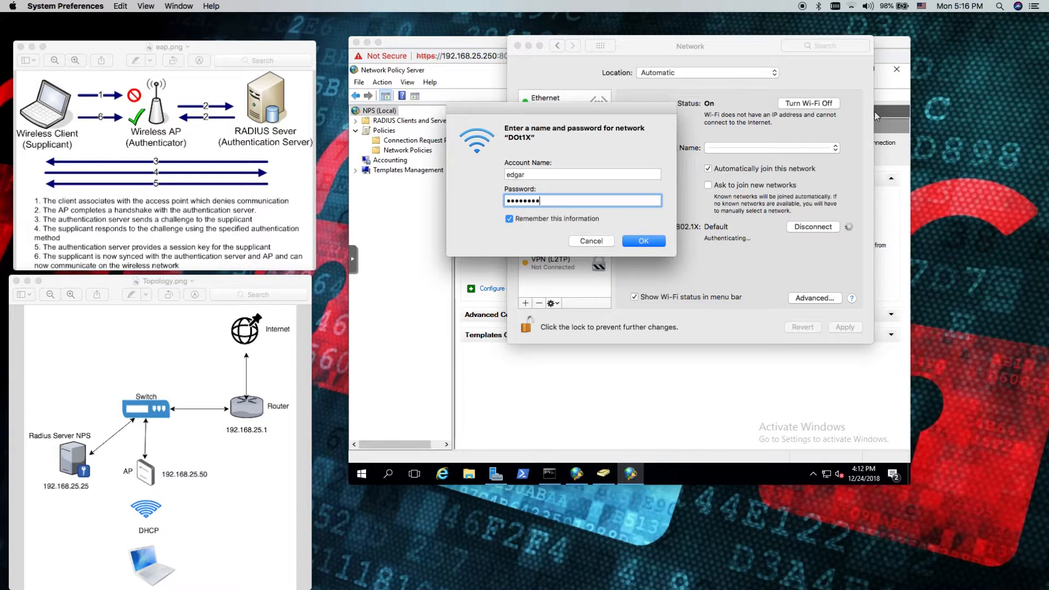
click(643, 241)
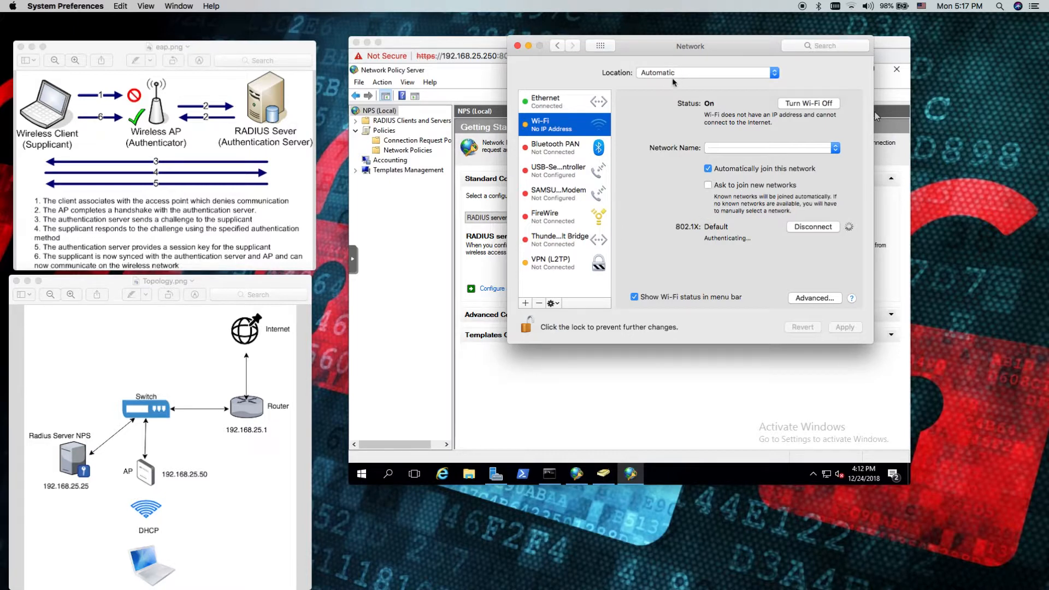
Switch back to the Network Policy Server console and look over the service actions available for NPS (Local)
drag(685, 47, 655, 66)
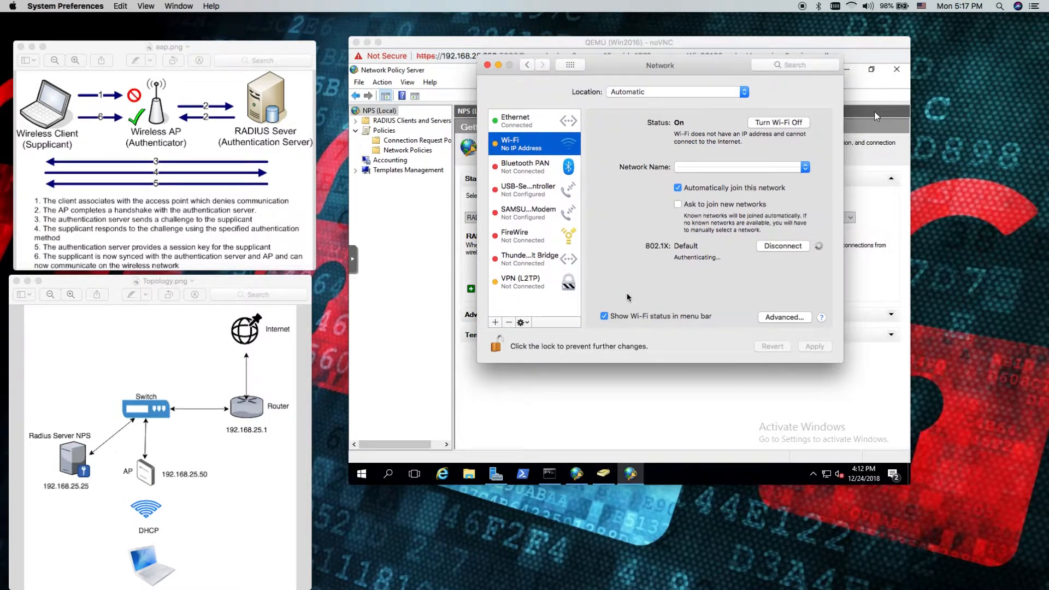
click(594, 406)
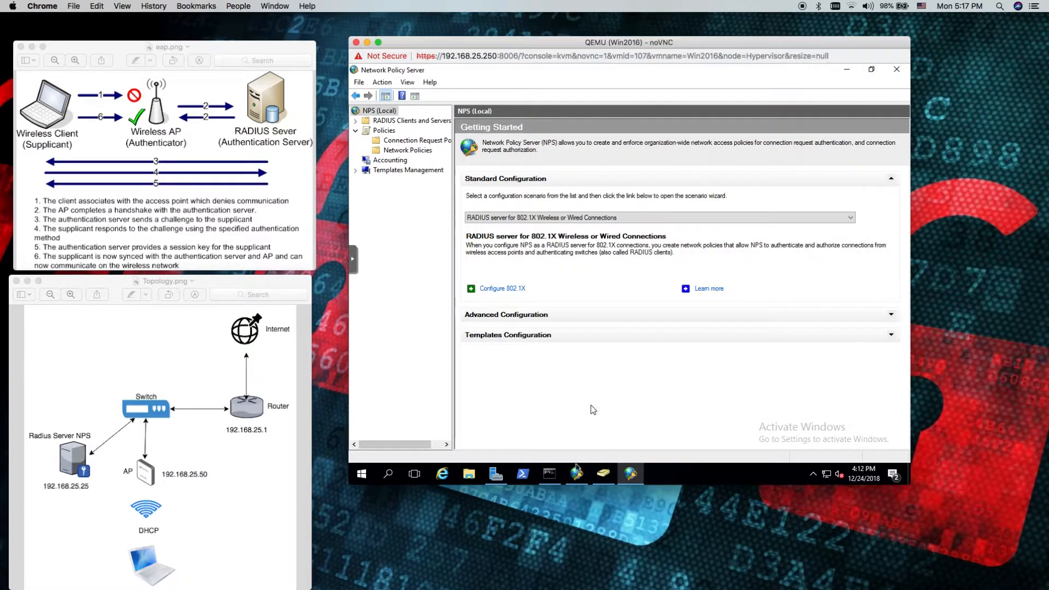
click(381, 83)
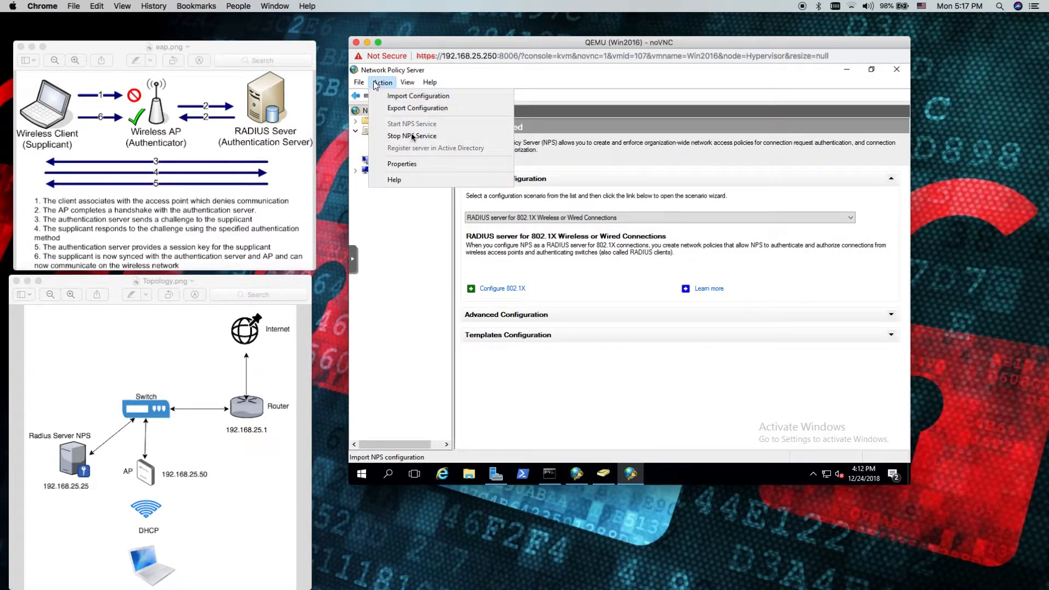
click(403, 234)
click(355, 131)
click(355, 131)
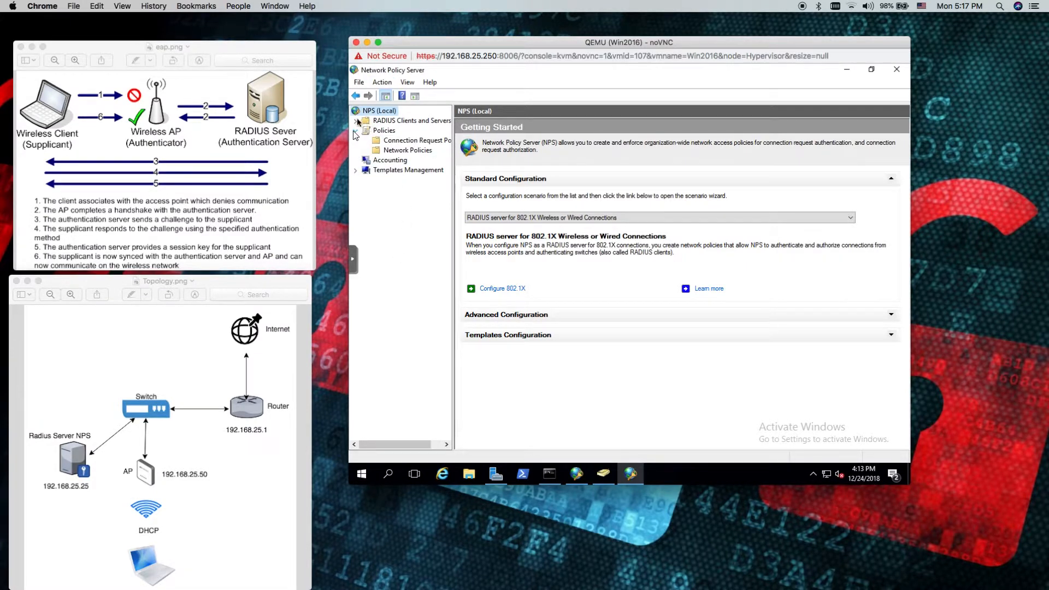
Re-enter the shared secret of the AP RADIUS client in its properties and save the client
click(355, 120)
click(405, 130)
double_click(508, 183)
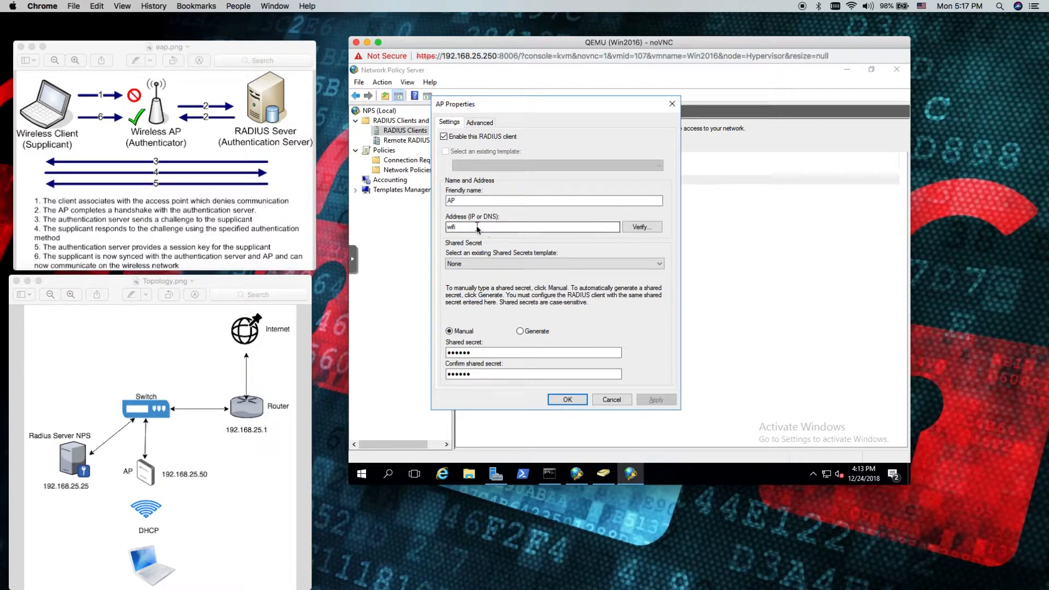
drag(489, 352, 444, 376)
text(•)
click(567, 400)
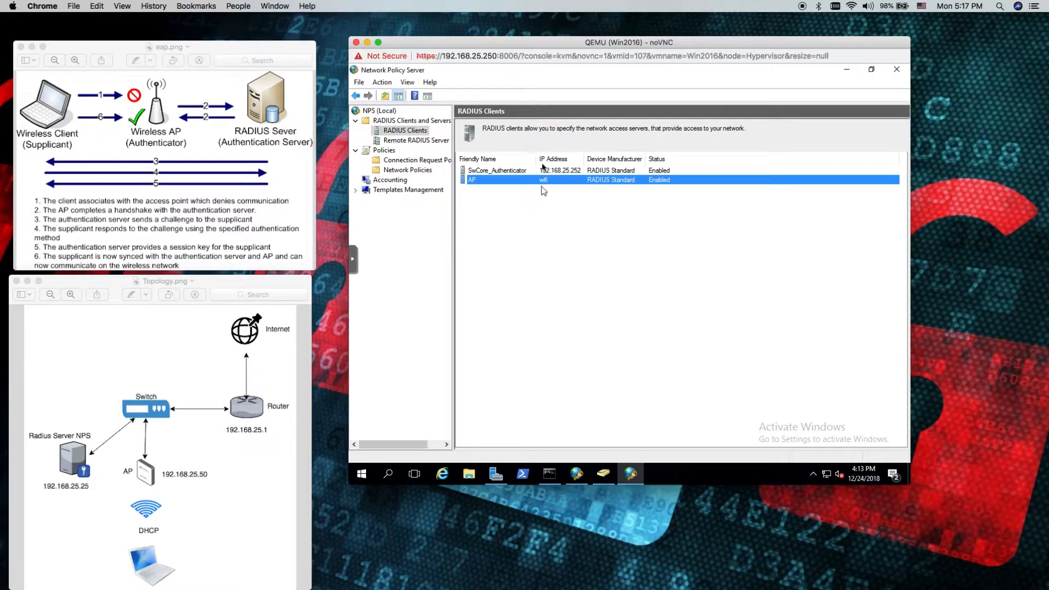
drag(709, 41, 724, 190)
click(672, 133)
drag(889, 206, 883, 59)
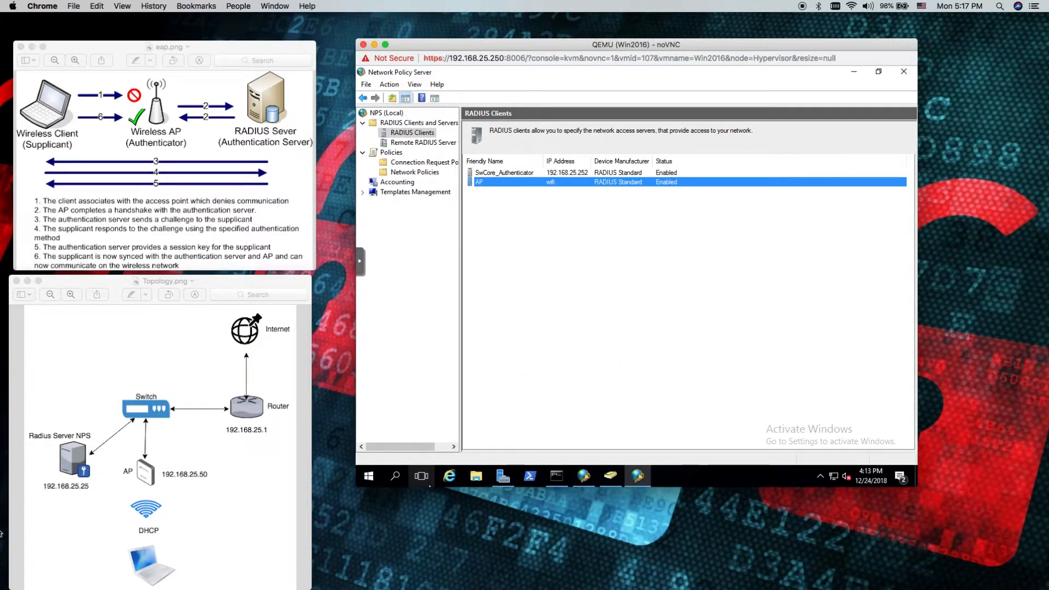
Restore the D-Link wireless settings page in Chrome and retype the RADIUS server shared secret under EAP (802.1X)
mouse_move(28, 584)
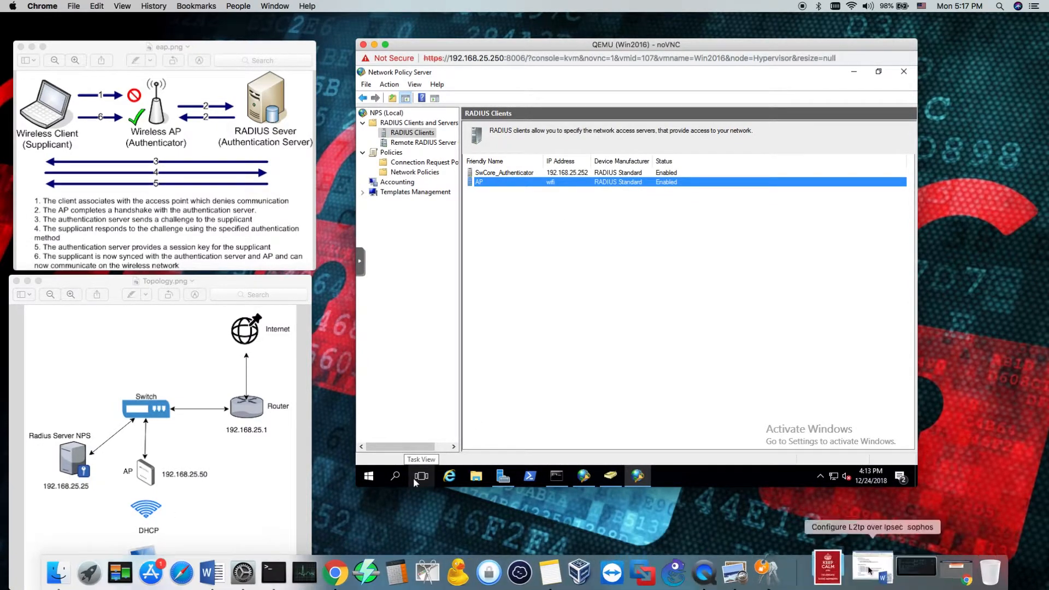
click(956, 569)
click(522, 216)
scroll(362, 335, down, 5)
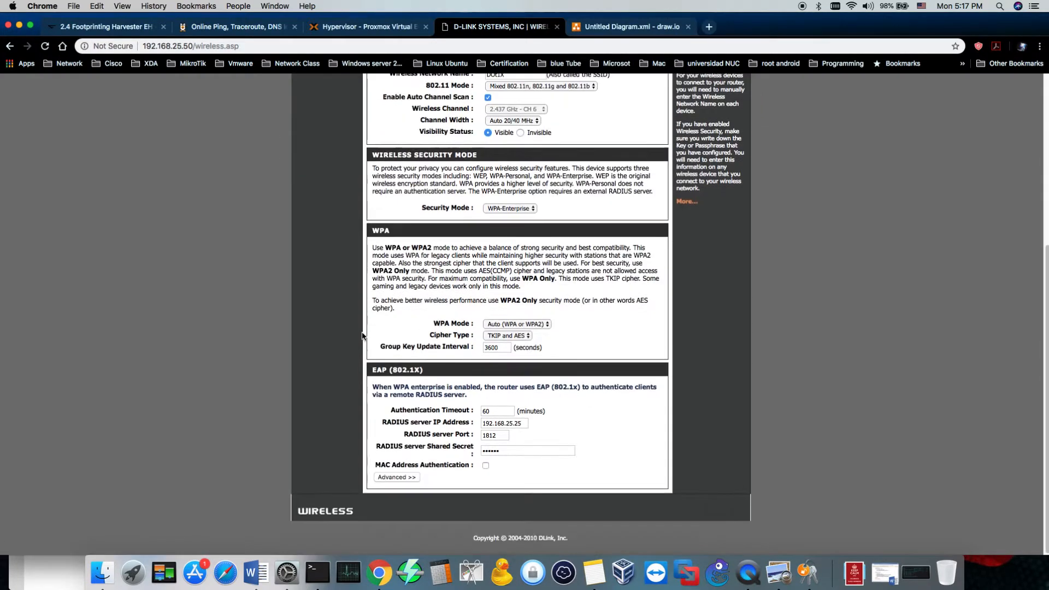
drag(518, 450, 477, 451)
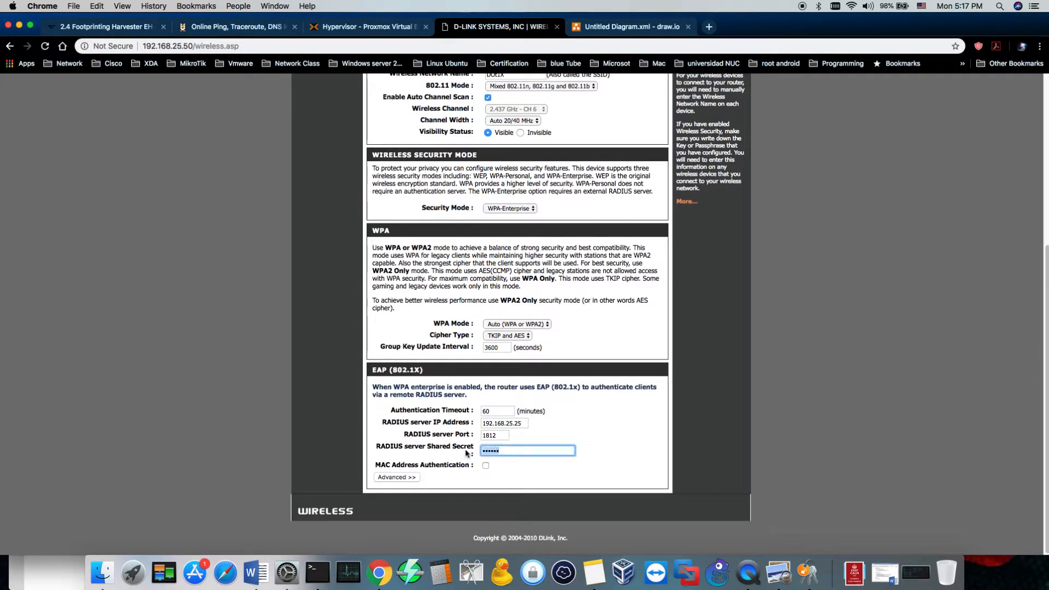
click(519, 423)
drag(514, 451, 475, 451)
text(••••••)
Try to save the access point's wireless settings, cancel the save, and minimize the browser window
scroll(506, 156, up, 5)
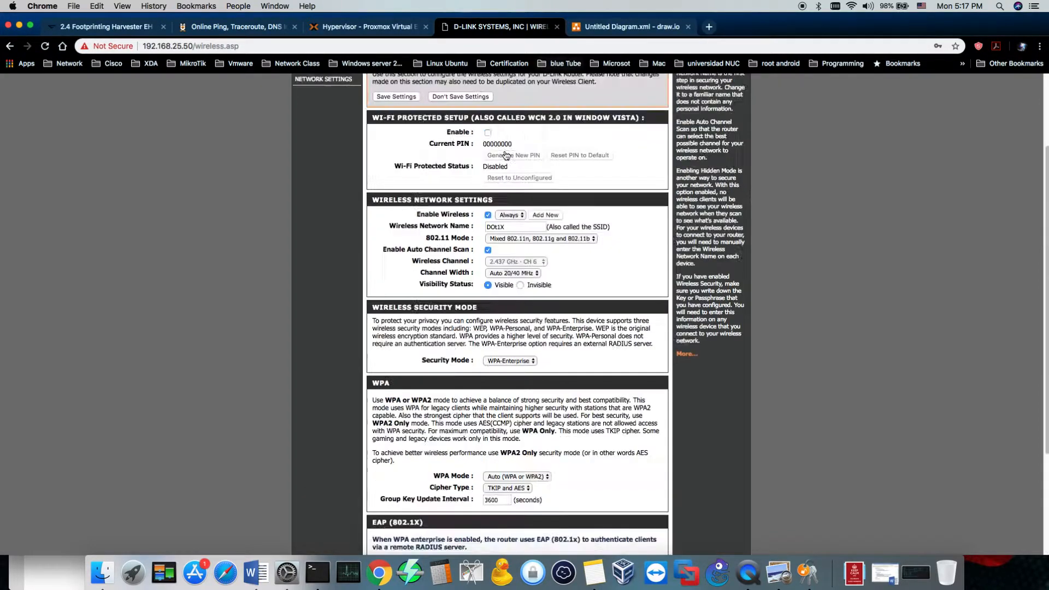
click(396, 206)
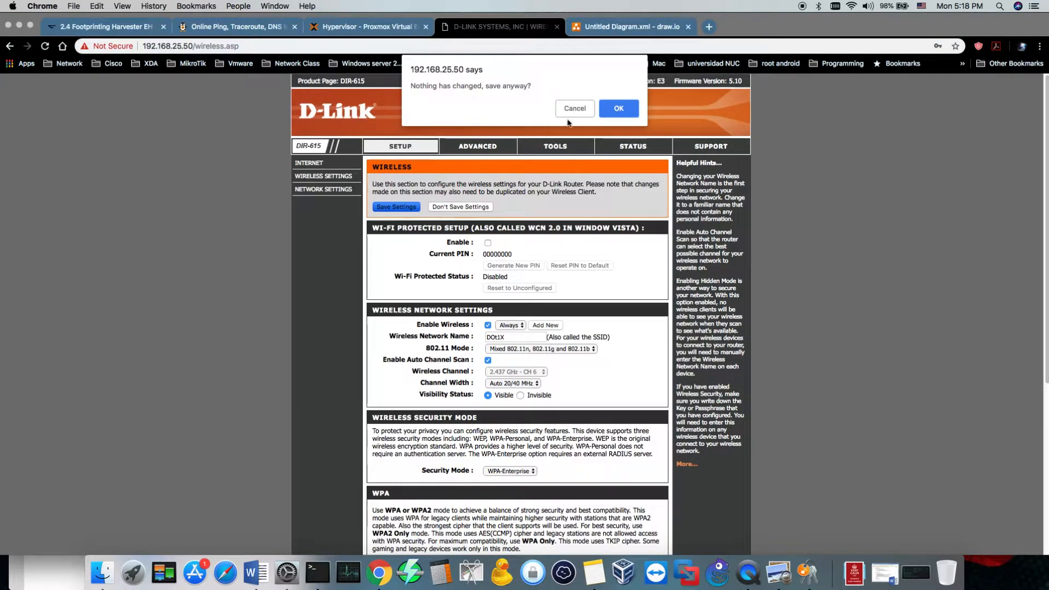
click(575, 109)
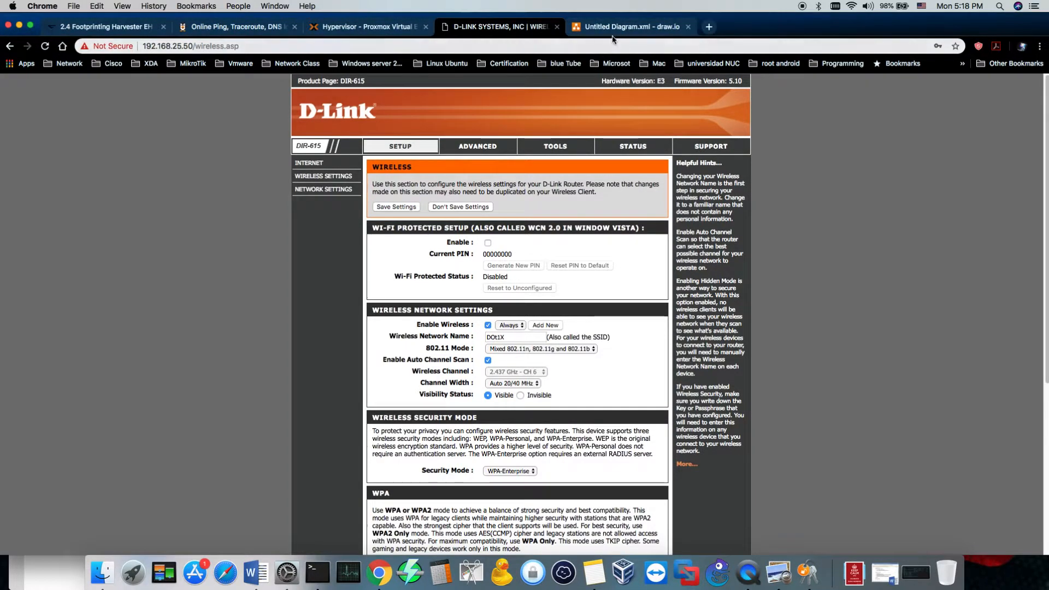
click(616, 30)
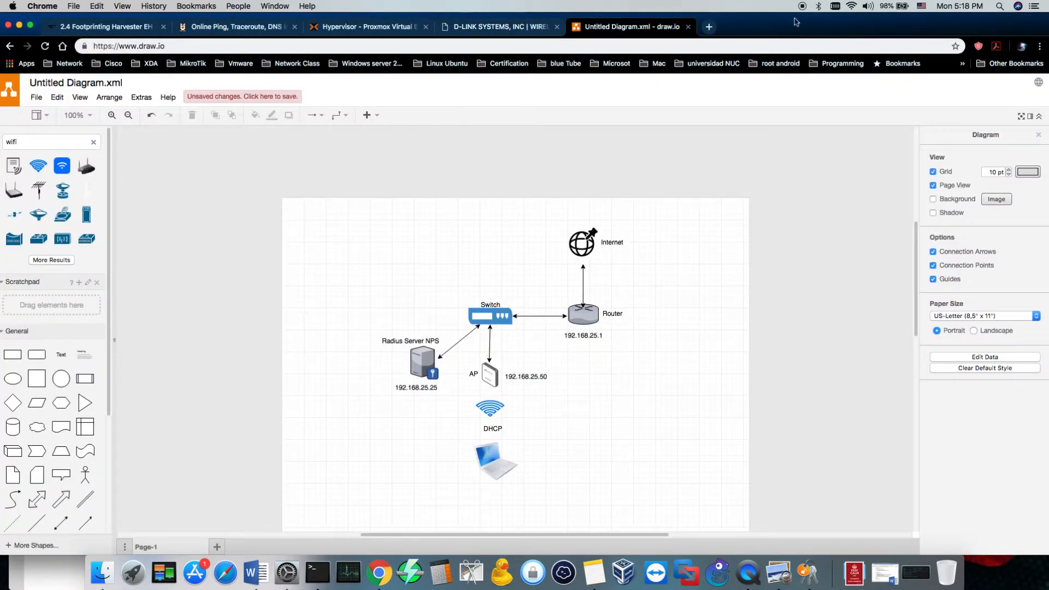
click(19, 26)
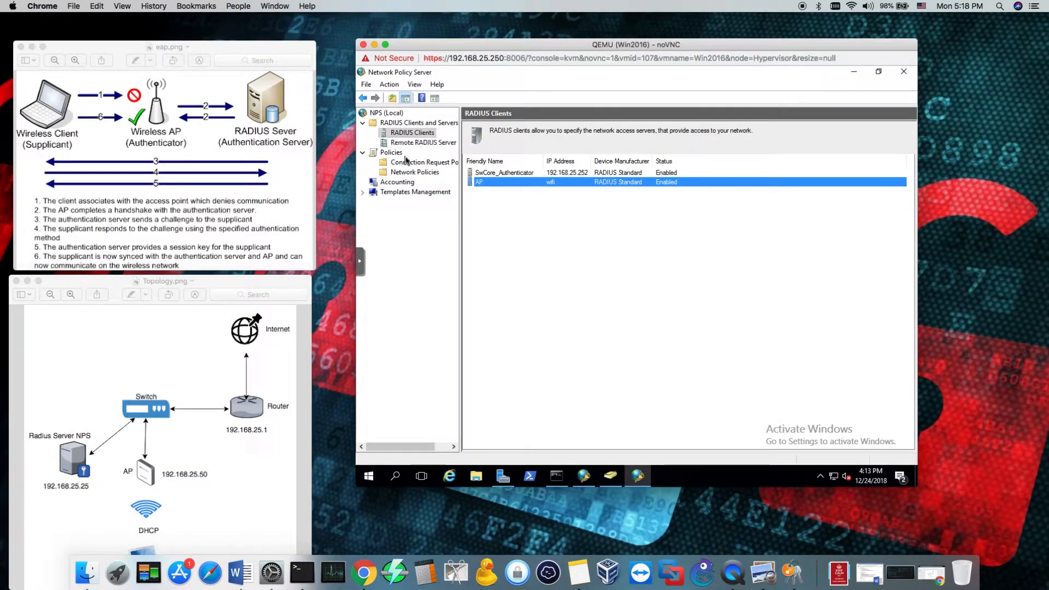
Examine the conditions and settings of the Secure Wireless Connections connection request policy, closing its properties without changes
click(412, 172)
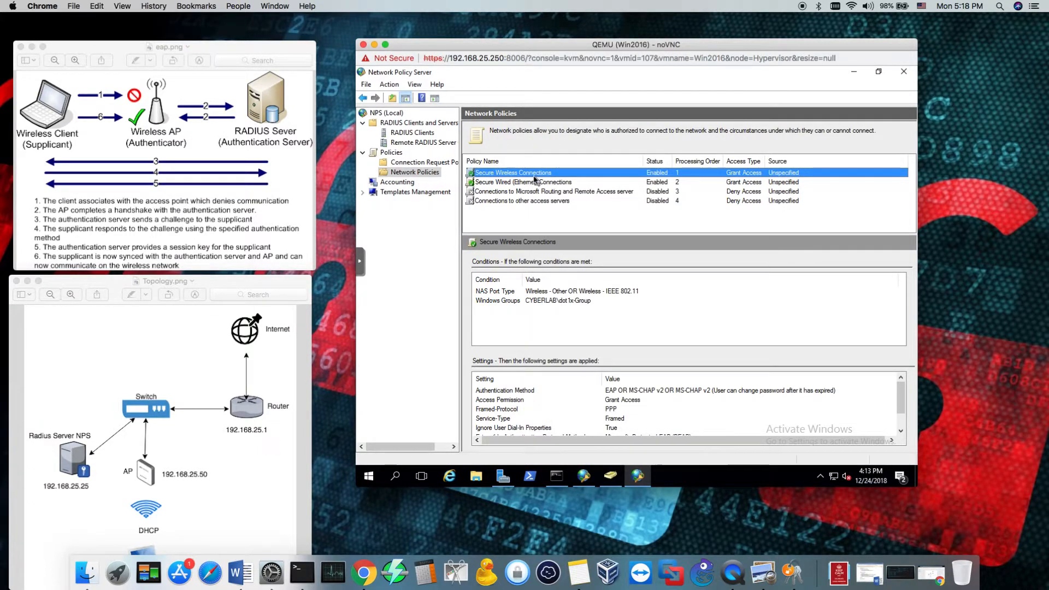
click(424, 162)
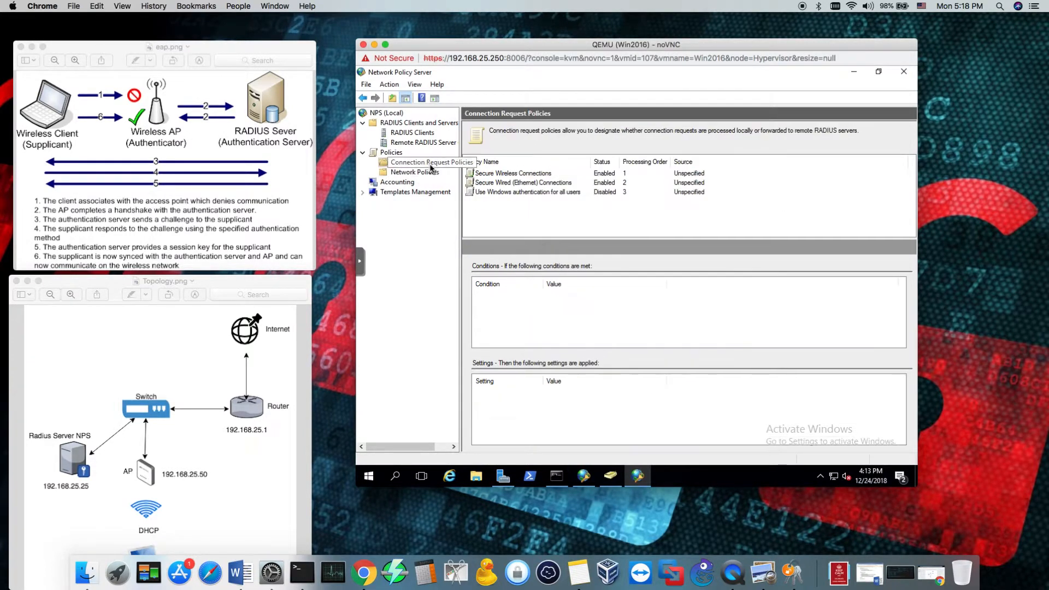
click(570, 174)
double_click(516, 175)
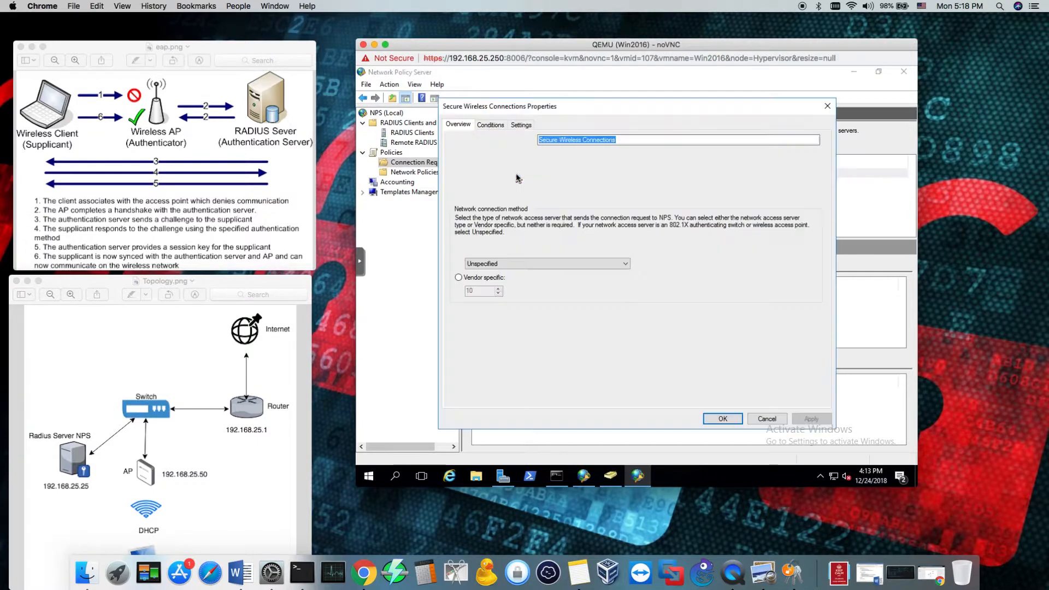
click(489, 125)
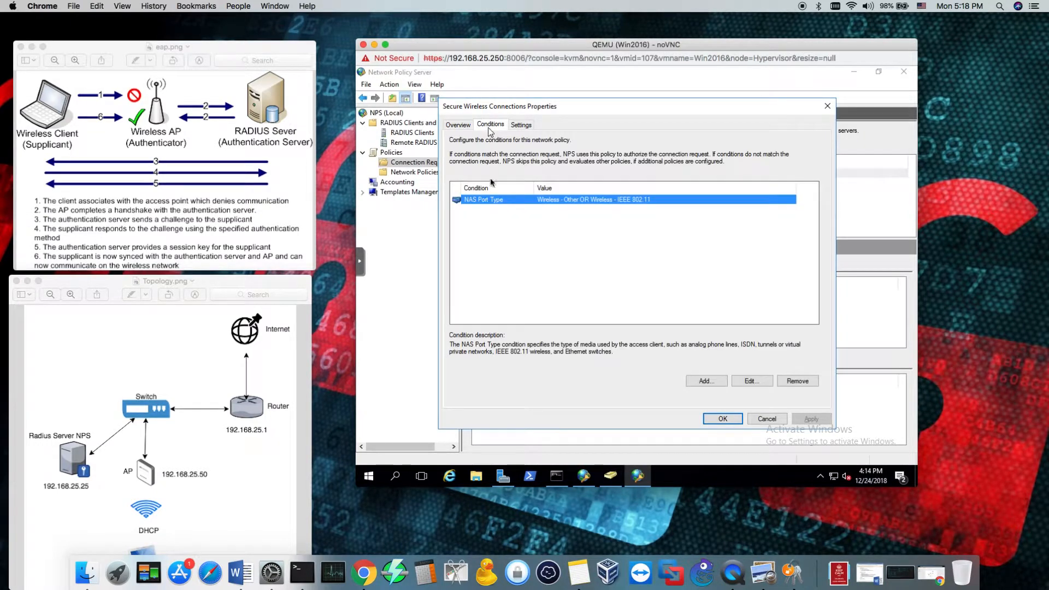
click(523, 125)
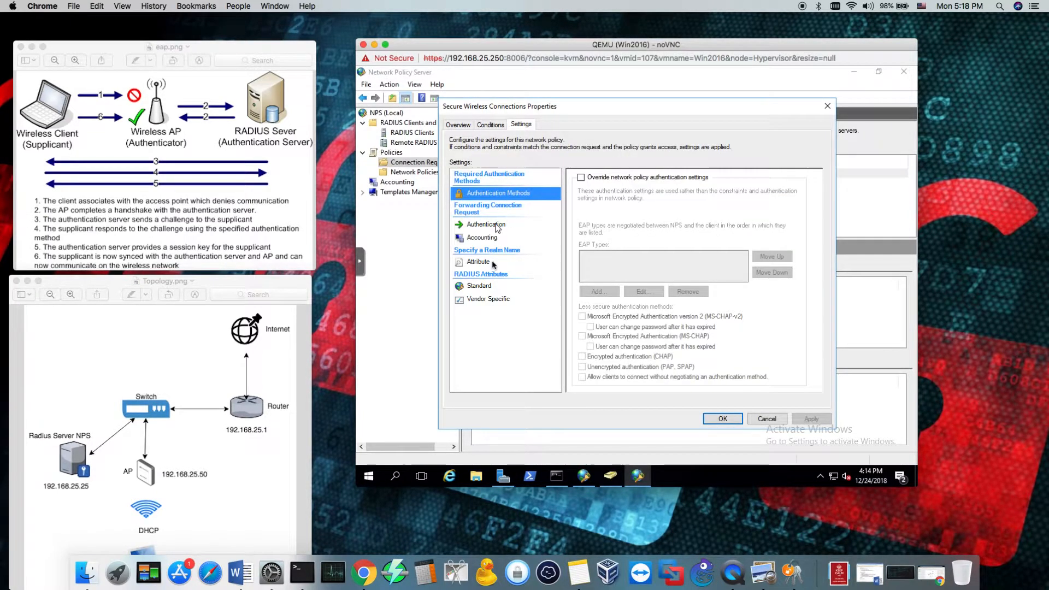
click(477, 262)
click(478, 237)
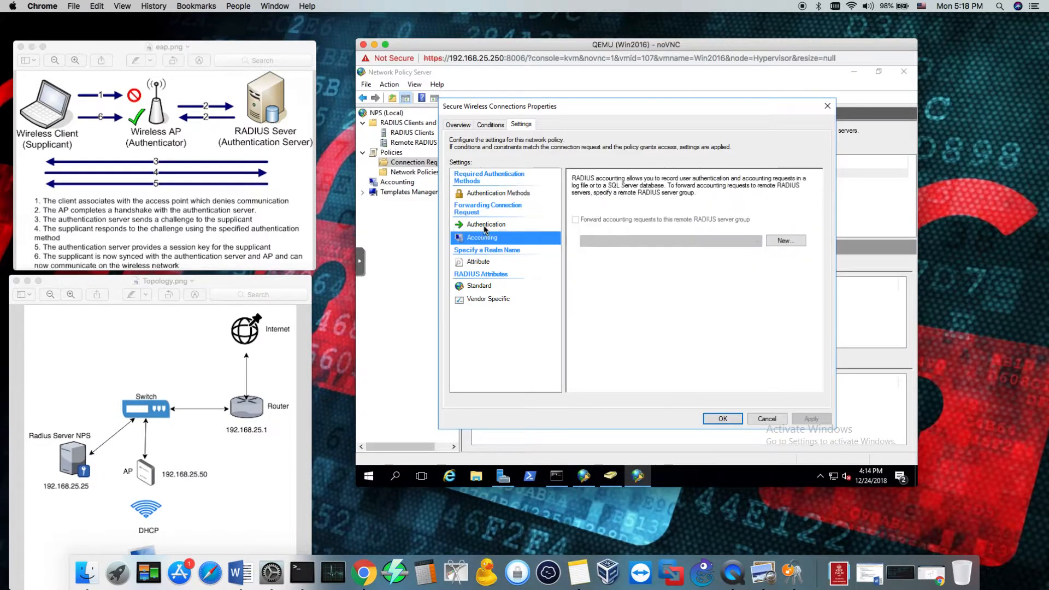
click(483, 224)
click(479, 285)
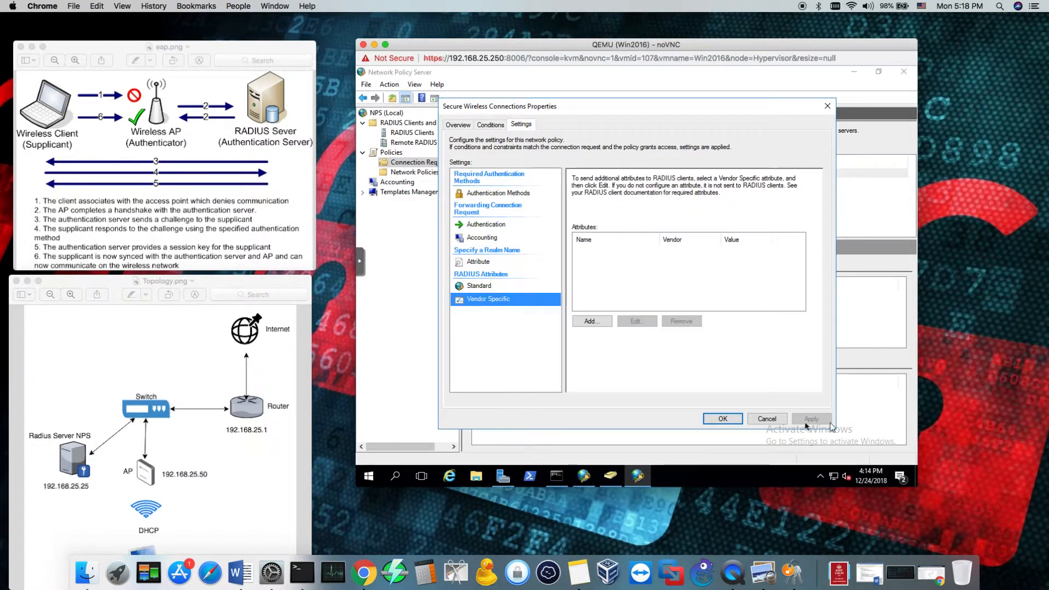
click(767, 418)
In the Secure Wireless Connections network policy, disable changing expired passwords under the MS-CHAP-v2 authentication method and save the policy
click(414, 171)
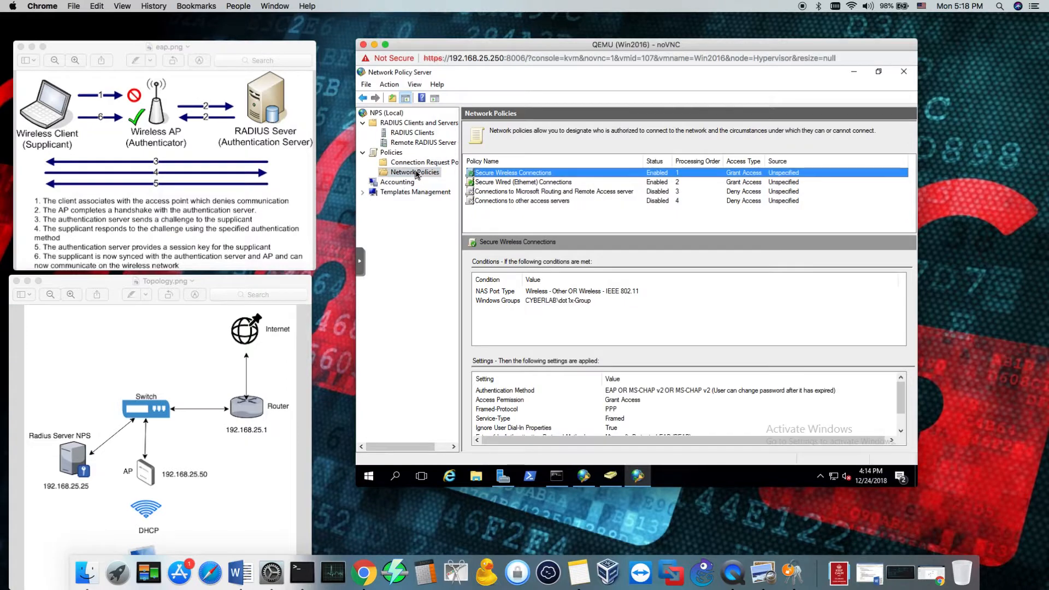
double_click(513, 173)
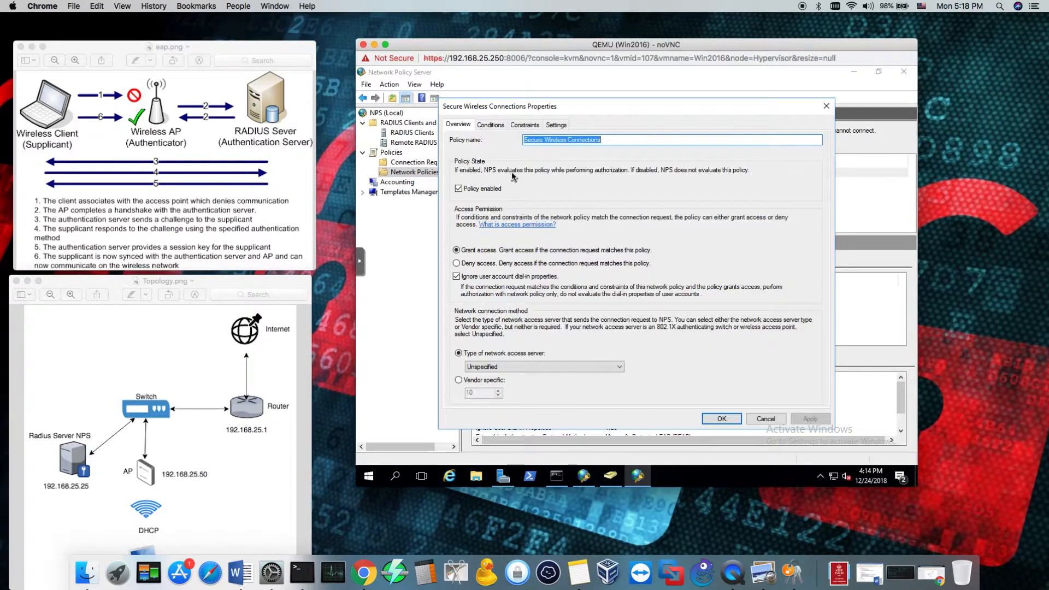
click(524, 125)
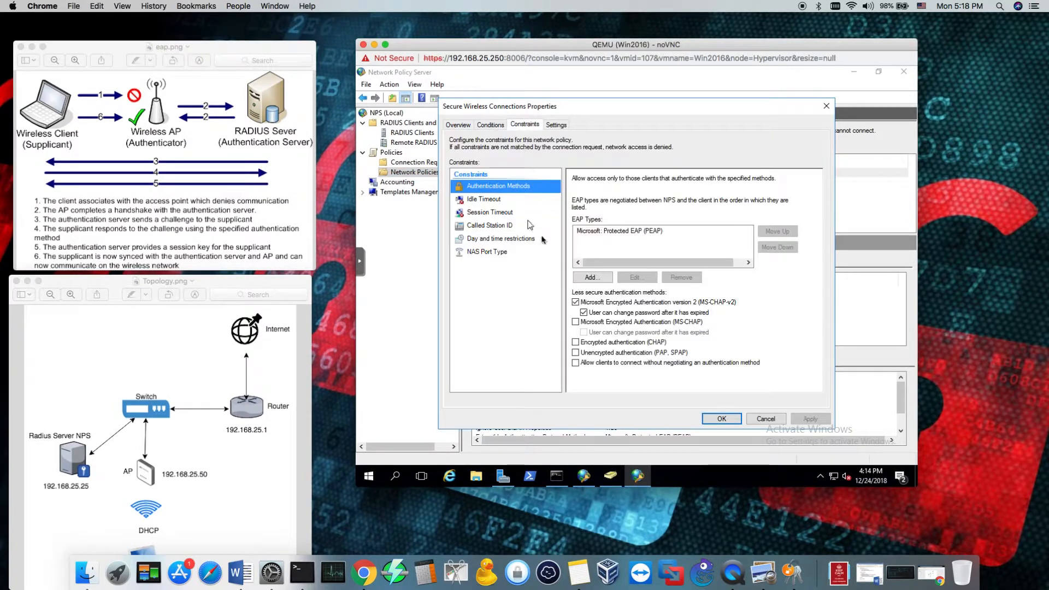
click(622, 234)
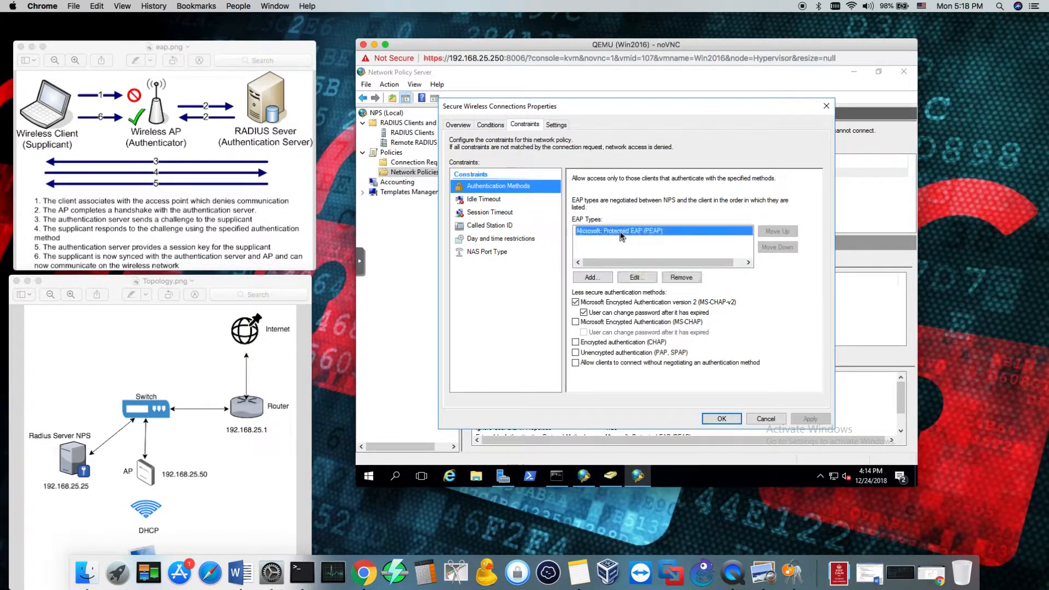
click(613, 314)
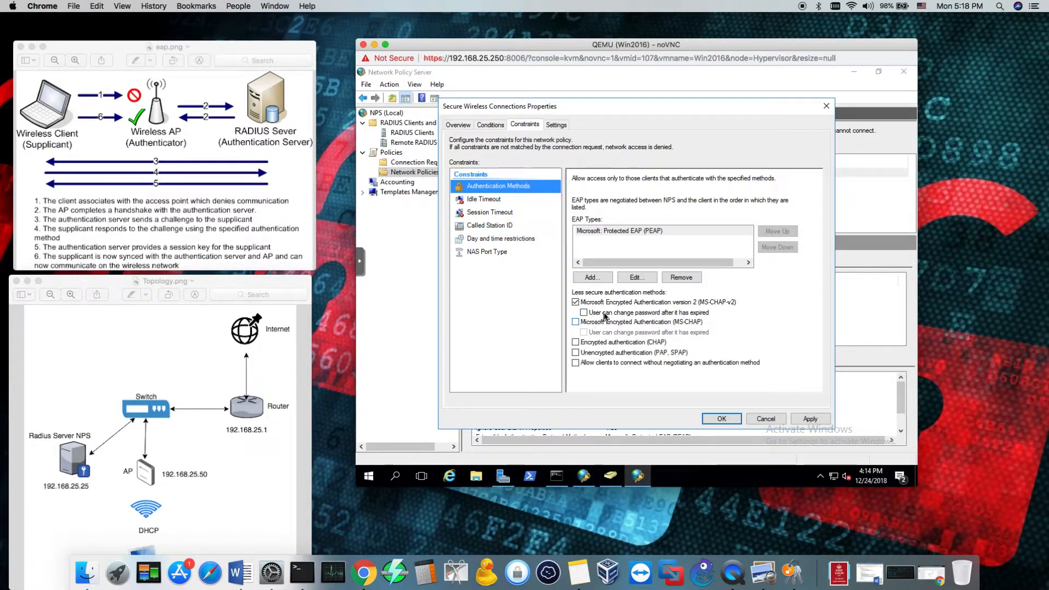
click(486, 254)
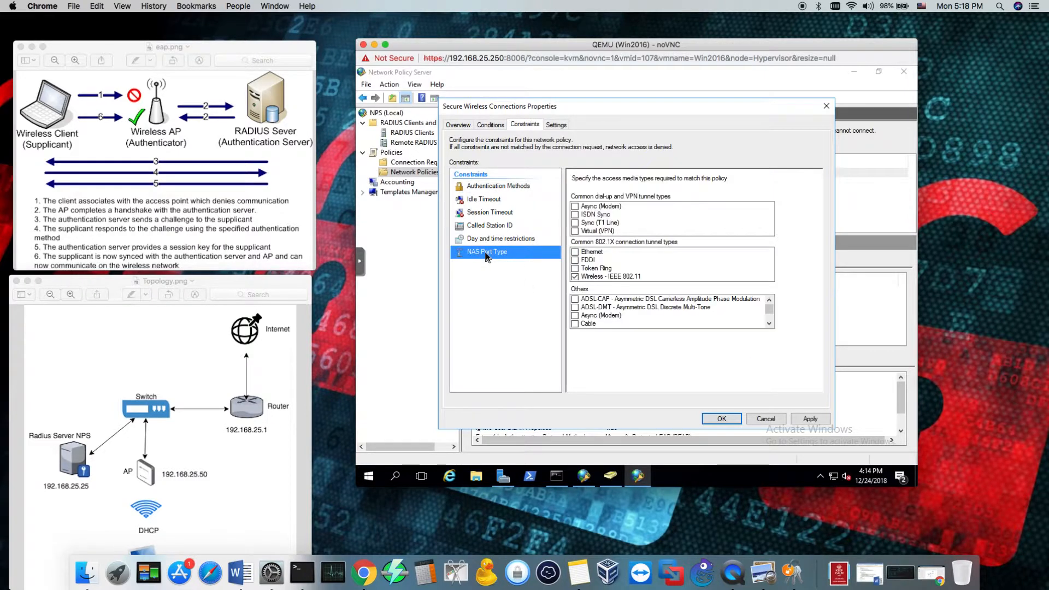
click(486, 213)
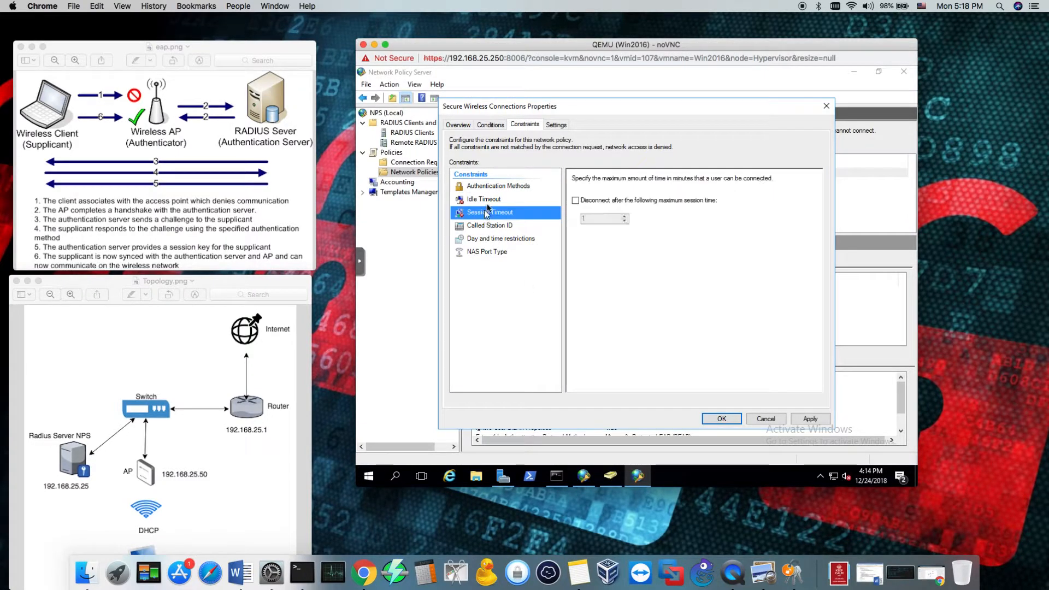
click(489, 199)
click(496, 186)
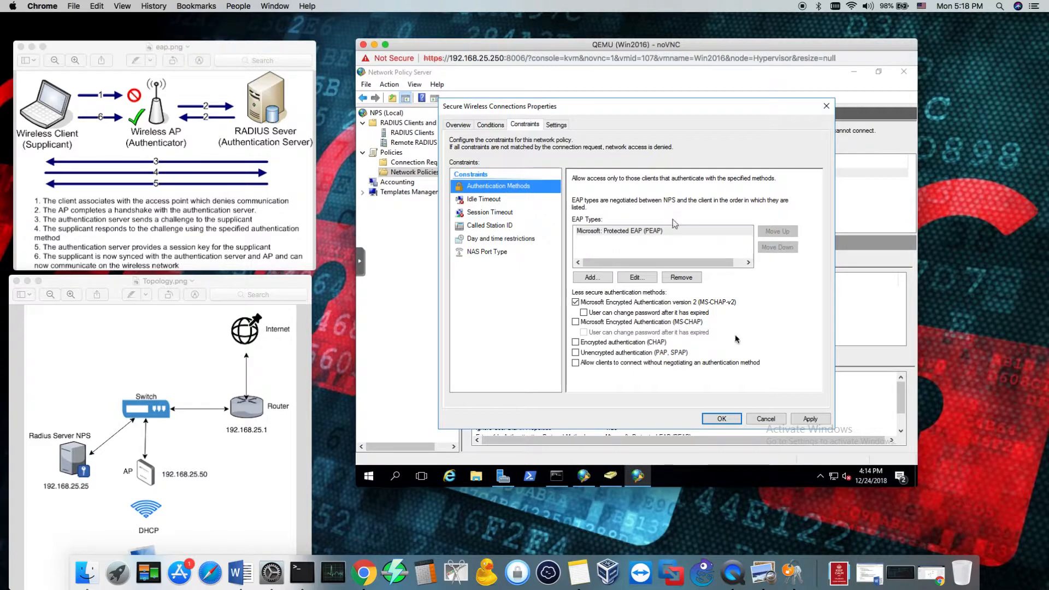
click(810, 419)
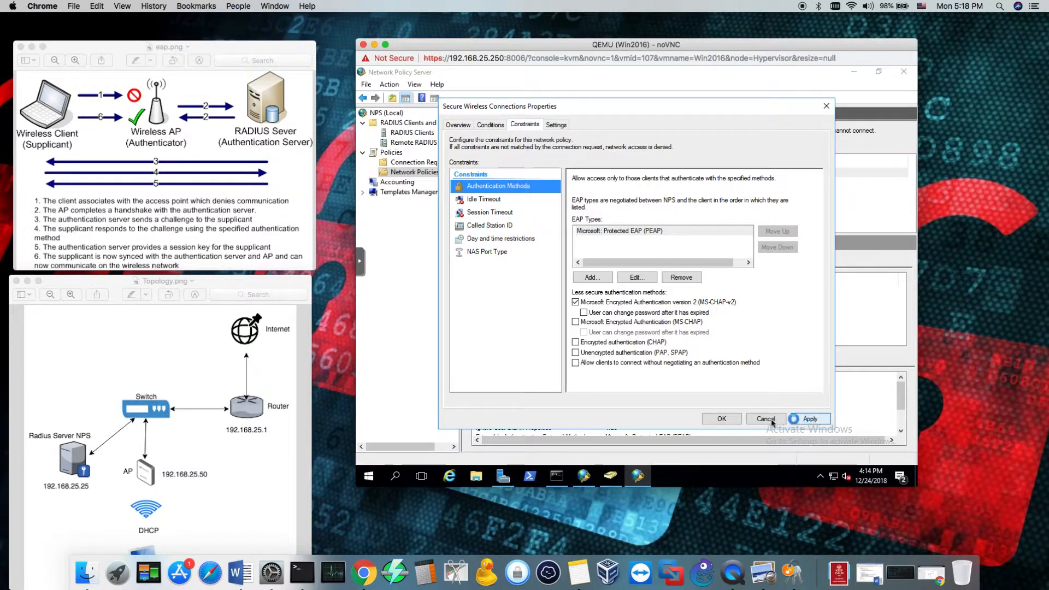
click(722, 418)
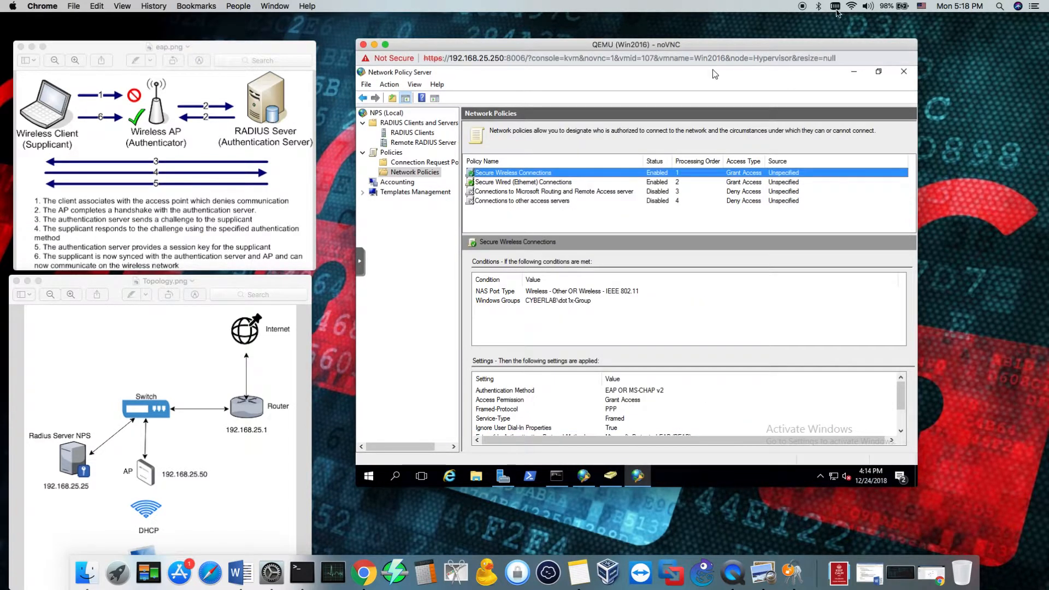
Start joining the DOt1X Wi-Fi network and open macOS Network preferences beside the WPA2 enterprise credentials dialog
click(852, 7)
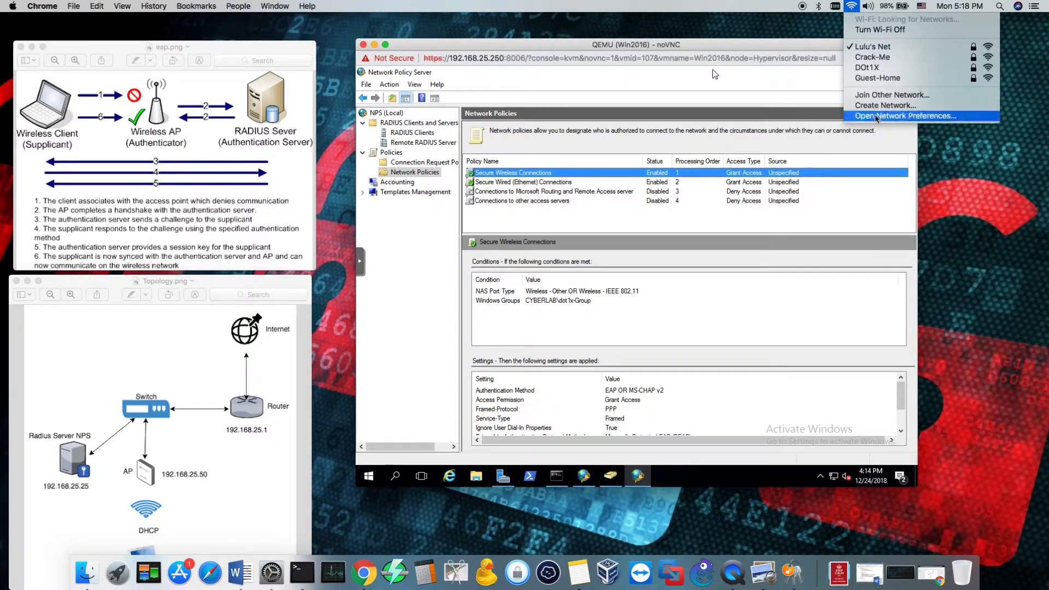
click(874, 70)
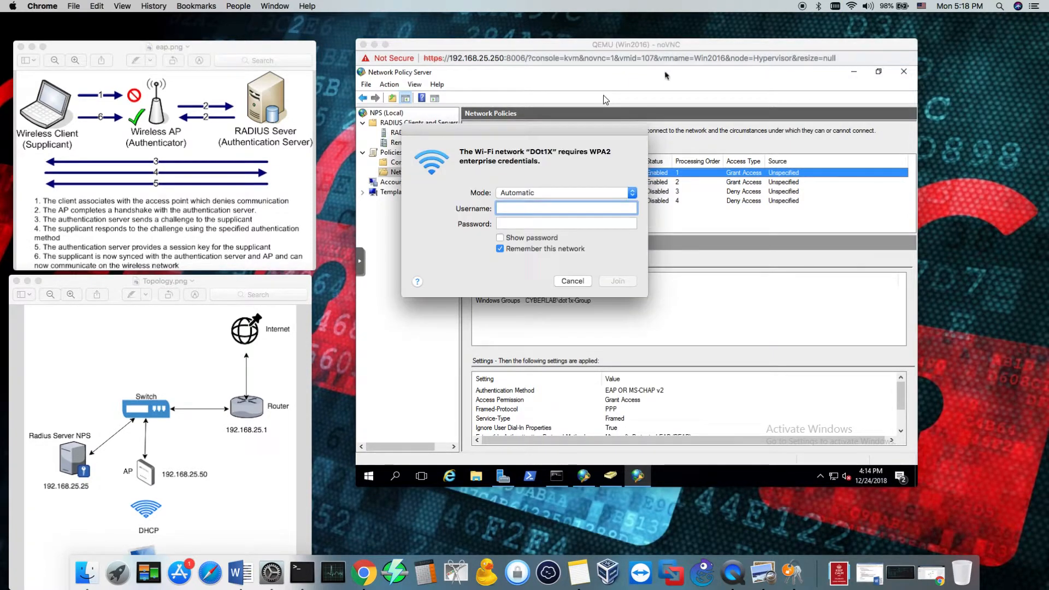
click(850, 8)
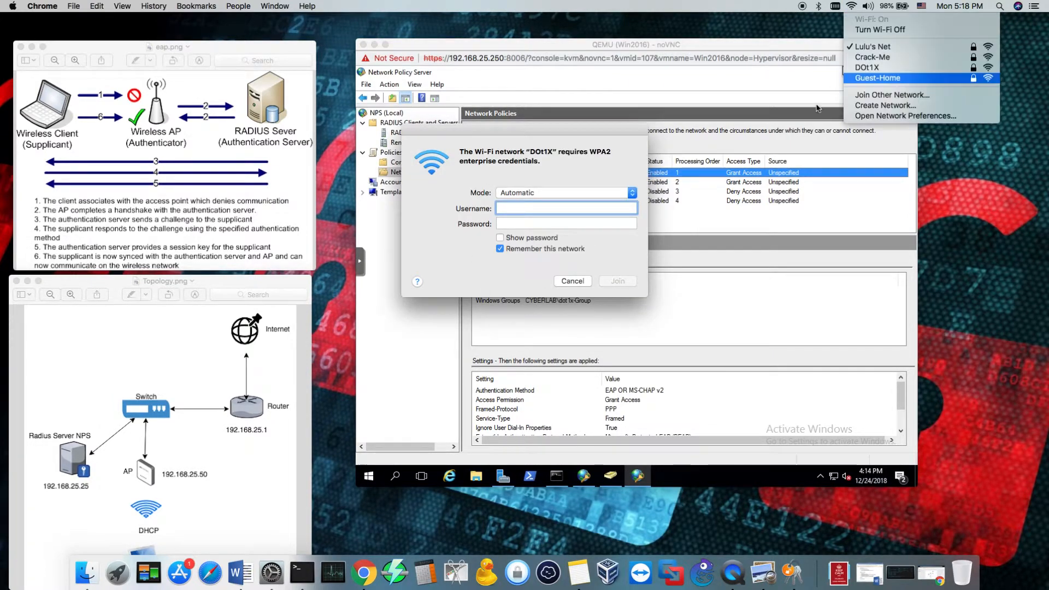
click(844, 117)
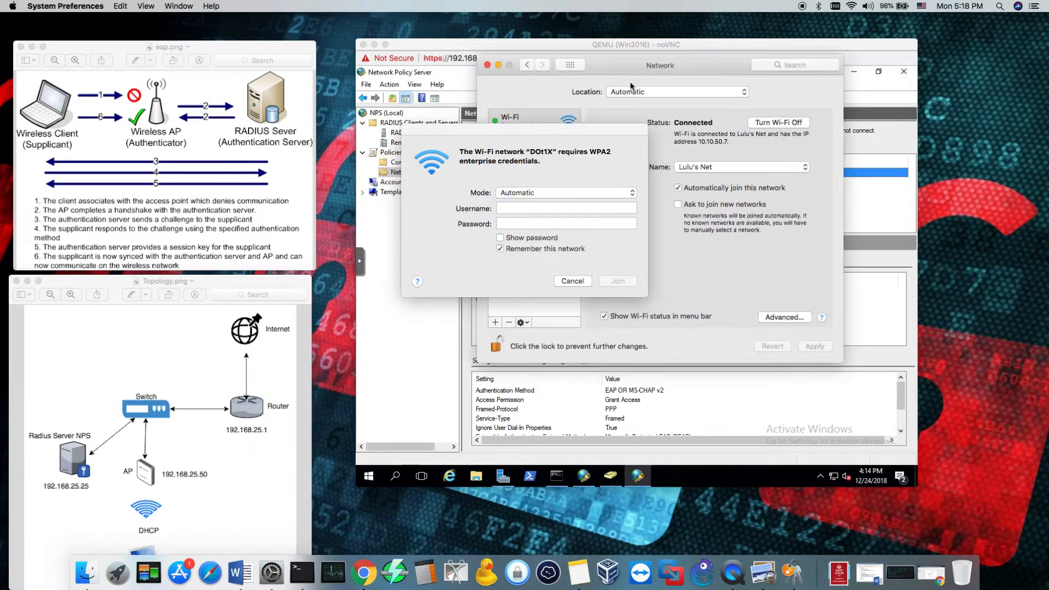
drag(607, 134, 531, 127)
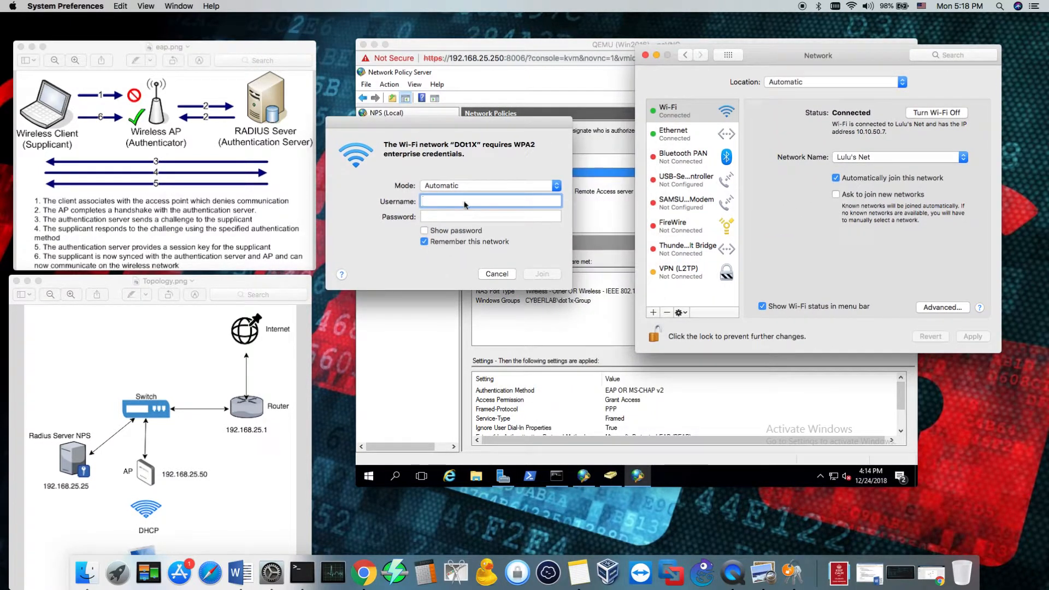
Try to join DOt1X with the domain user's username and password, and cancel the follow-up credentials request
text(edgar)
key(Tab)
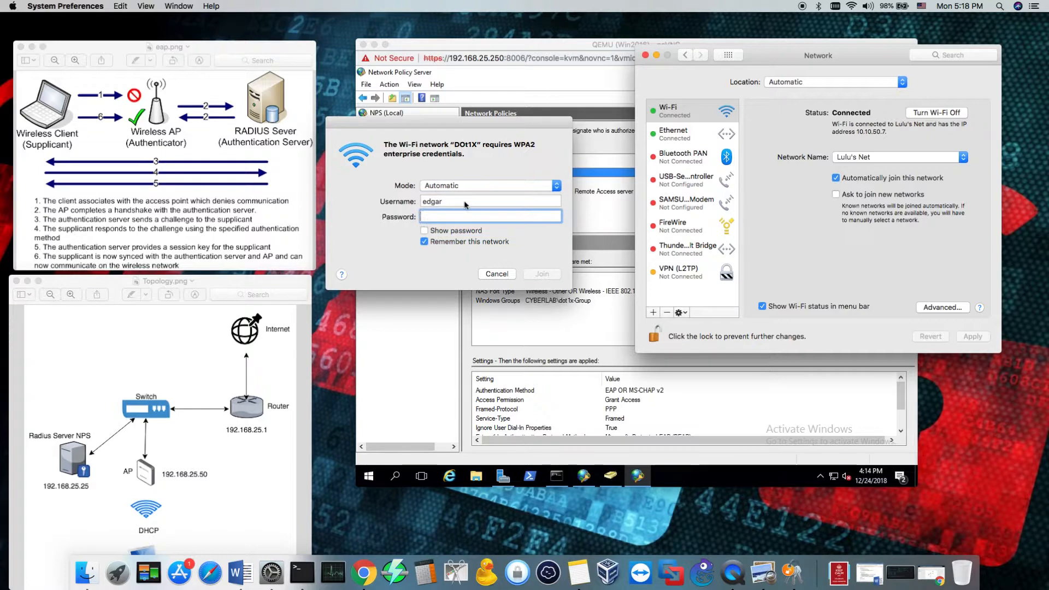
text(••)
key(Return)
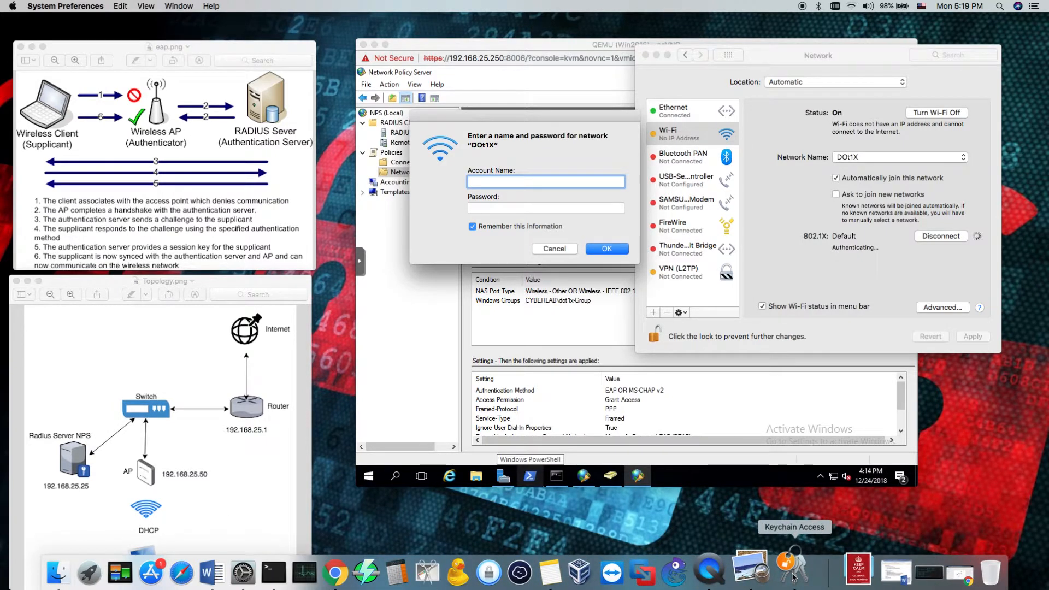
click(603, 483)
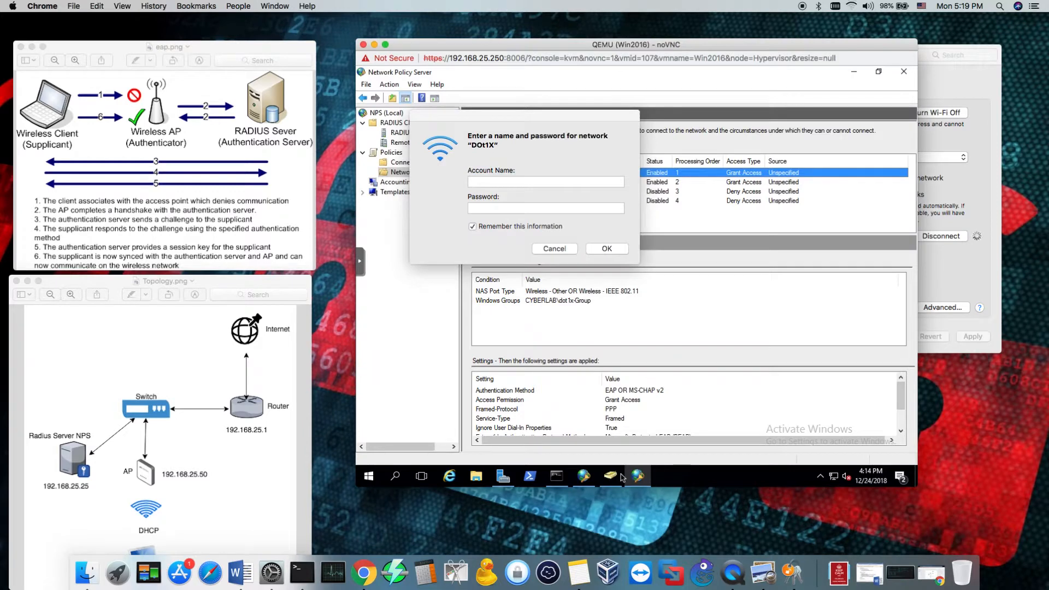
click(553, 250)
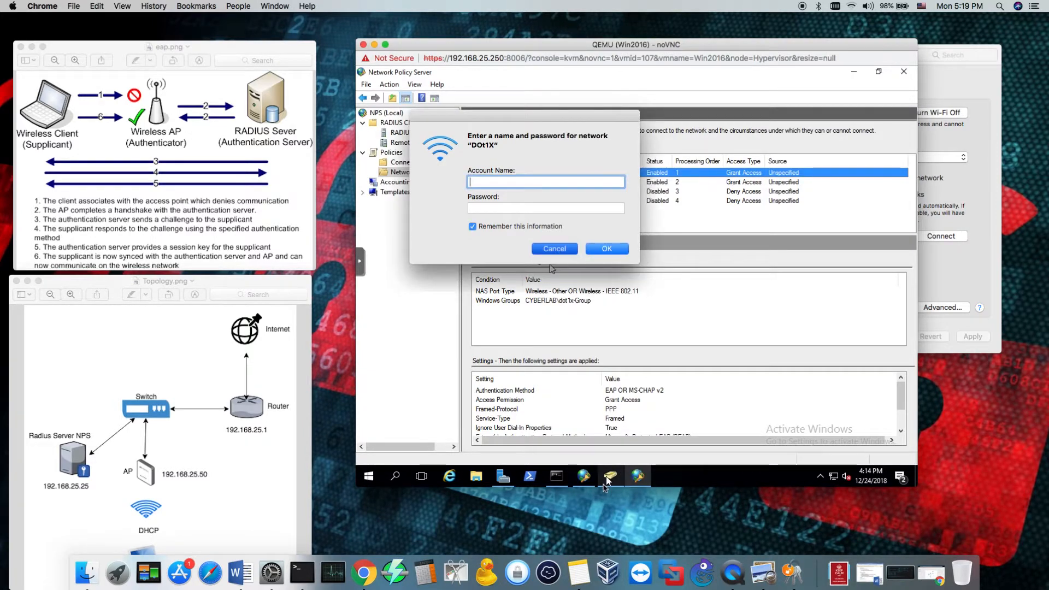
click(536, 196)
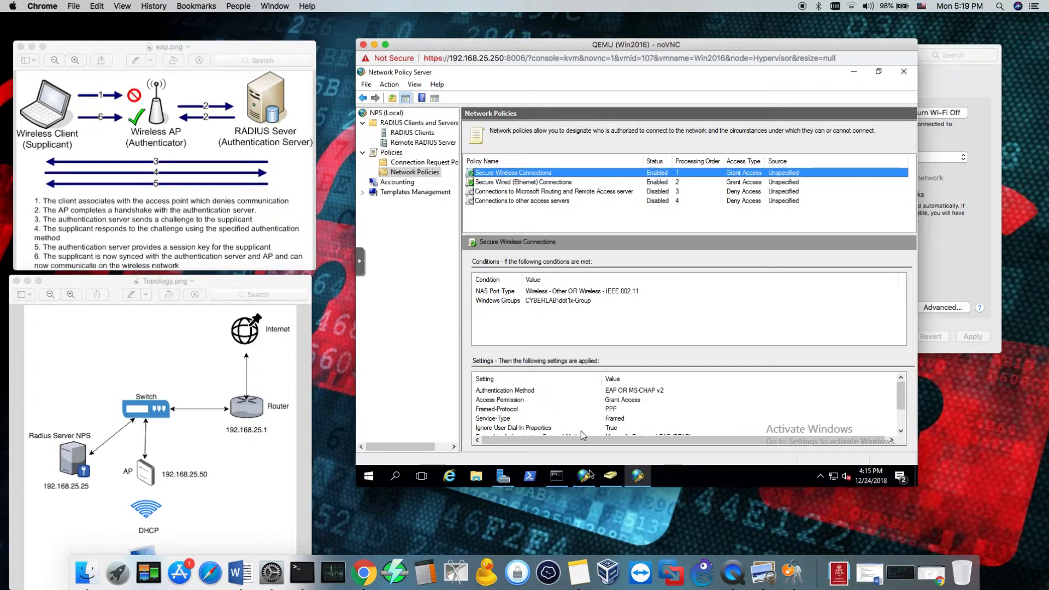
In Active Directory Users and Computers, open the group membership properties of the user account in the 802.1x organizational unit
click(607, 476)
click(609, 476)
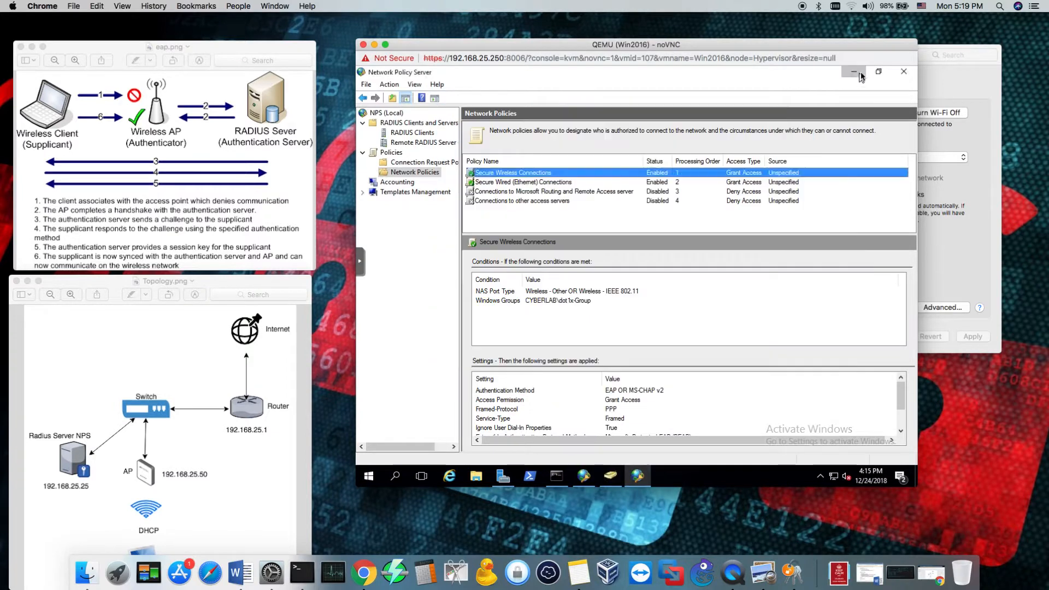
click(566, 181)
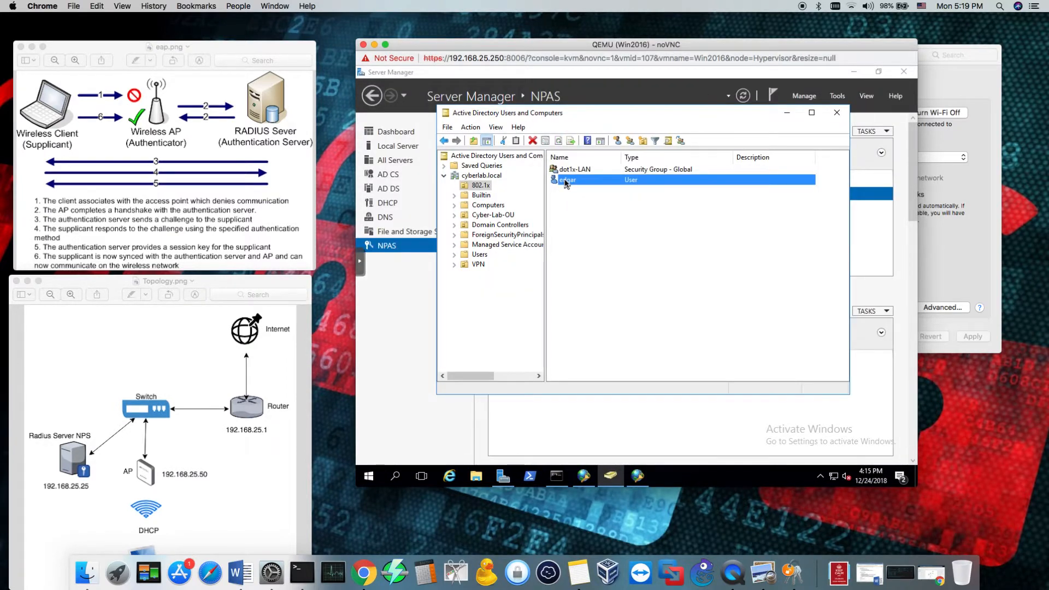
right_click(566, 183)
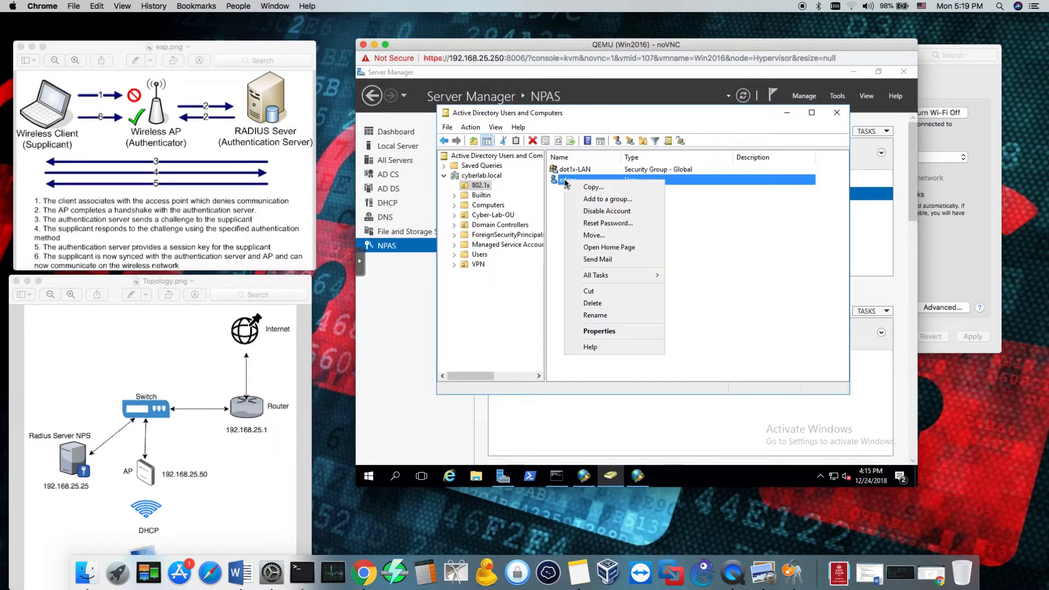
click(609, 330)
click(561, 163)
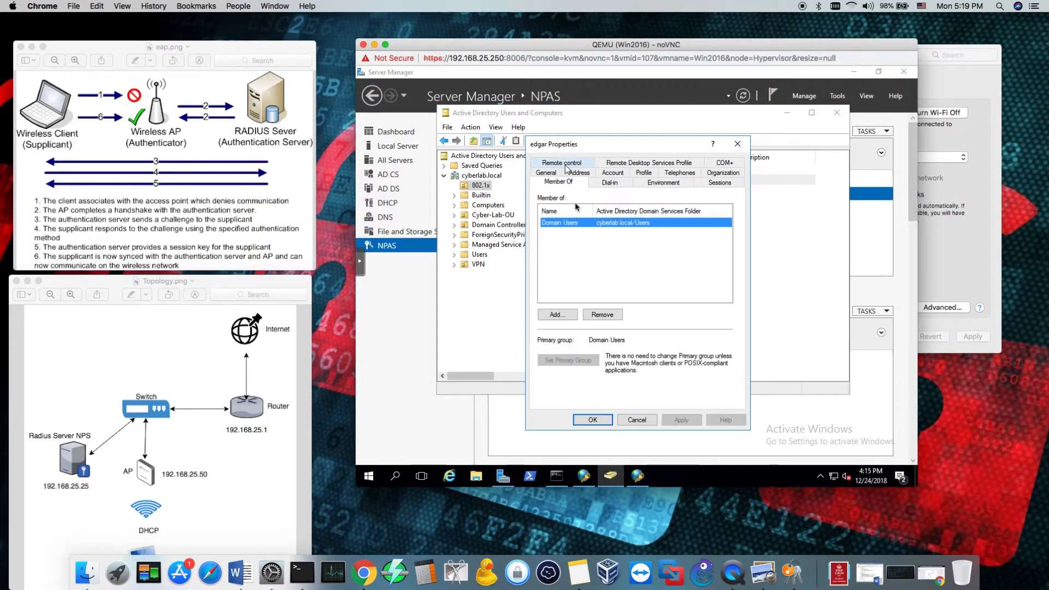
drag(593, 145, 723, 158)
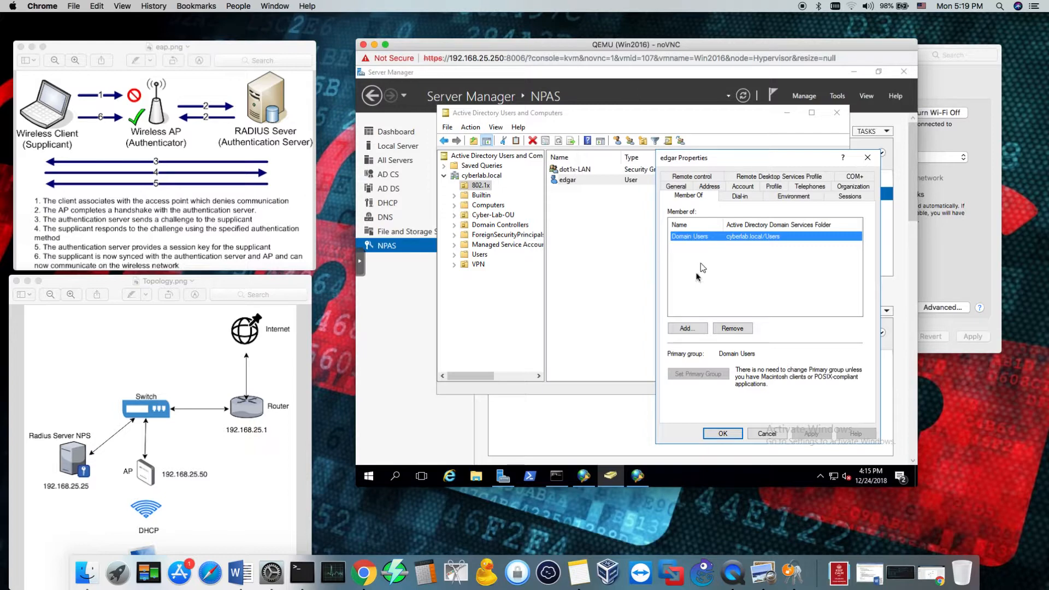
Add the user account to the dot1x-LAN security group and save its properties
click(686, 328)
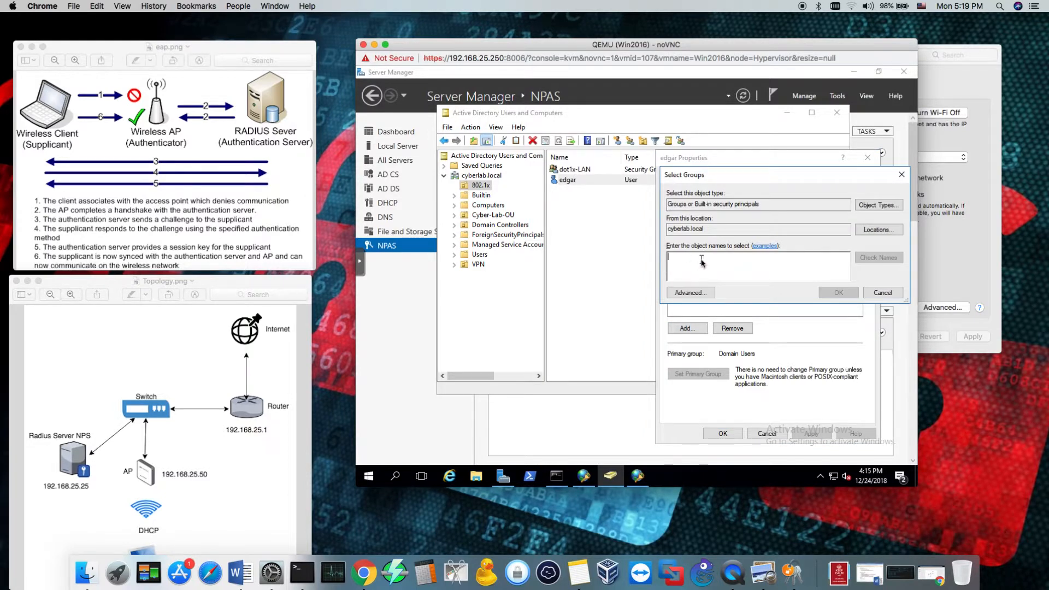
text(dot)
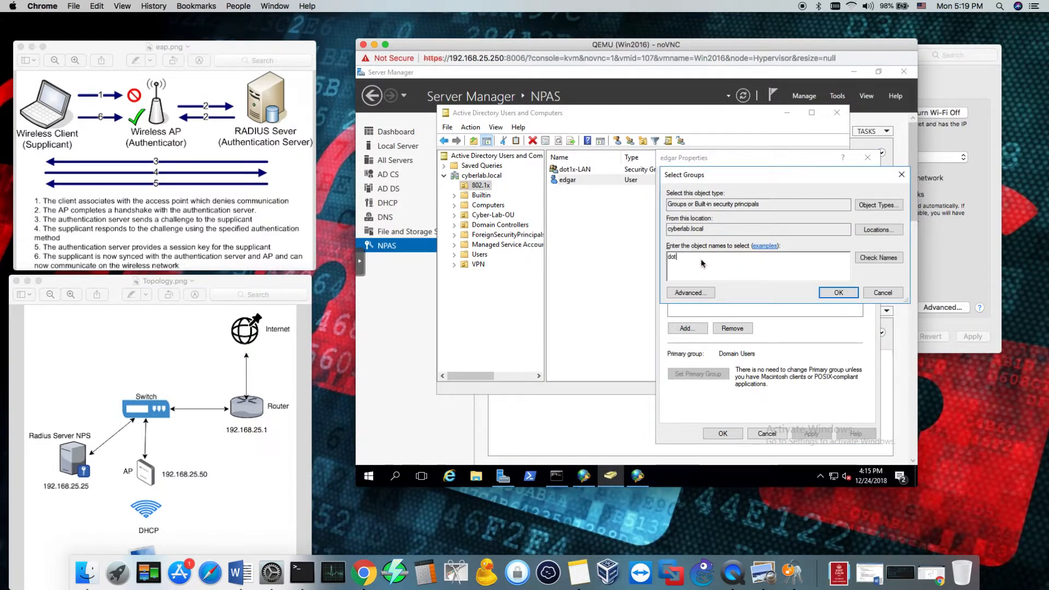
click(874, 258)
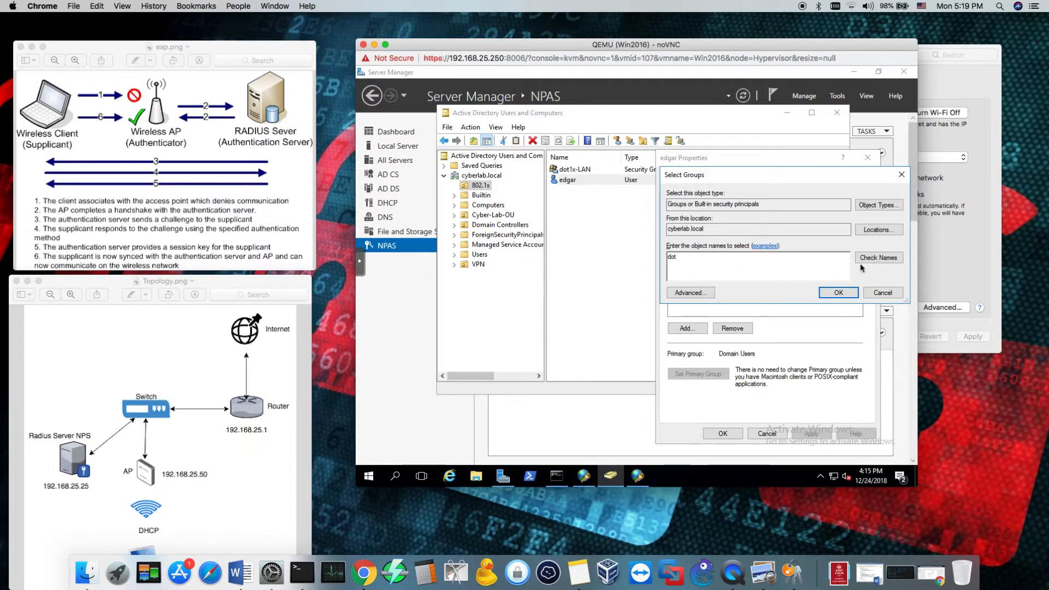
click(838, 293)
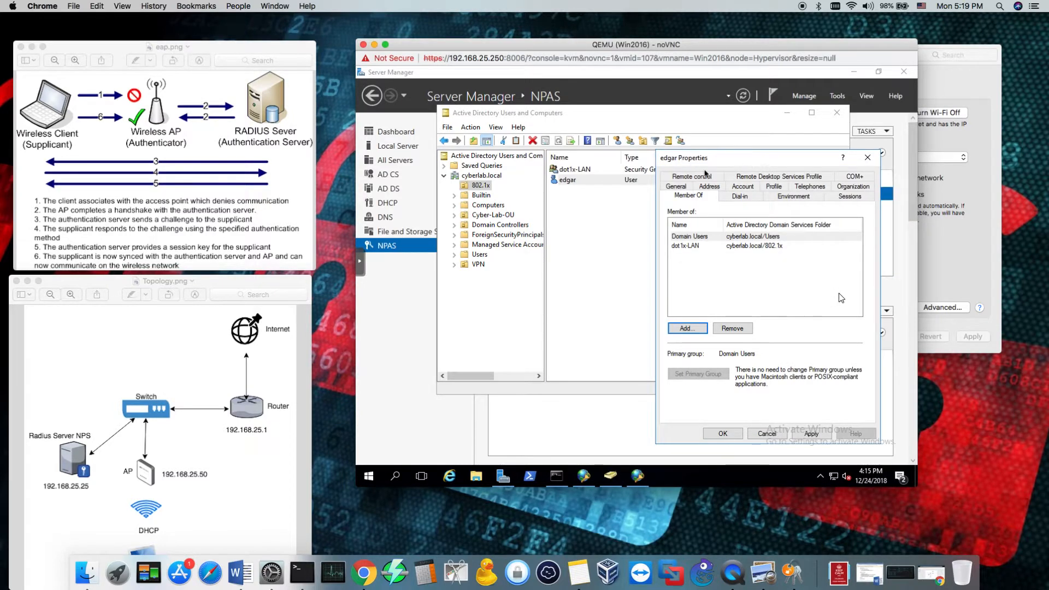
drag(696, 168, 624, 159)
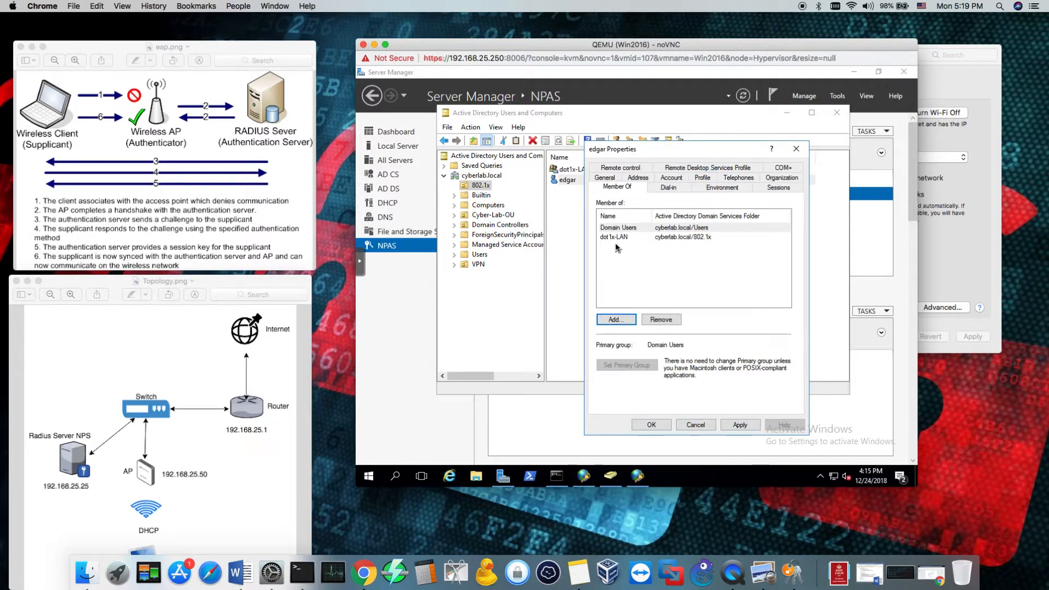
click(647, 425)
Switch to macOS Network preferences and join the DOt1X network with the domain user's username and password
click(961, 133)
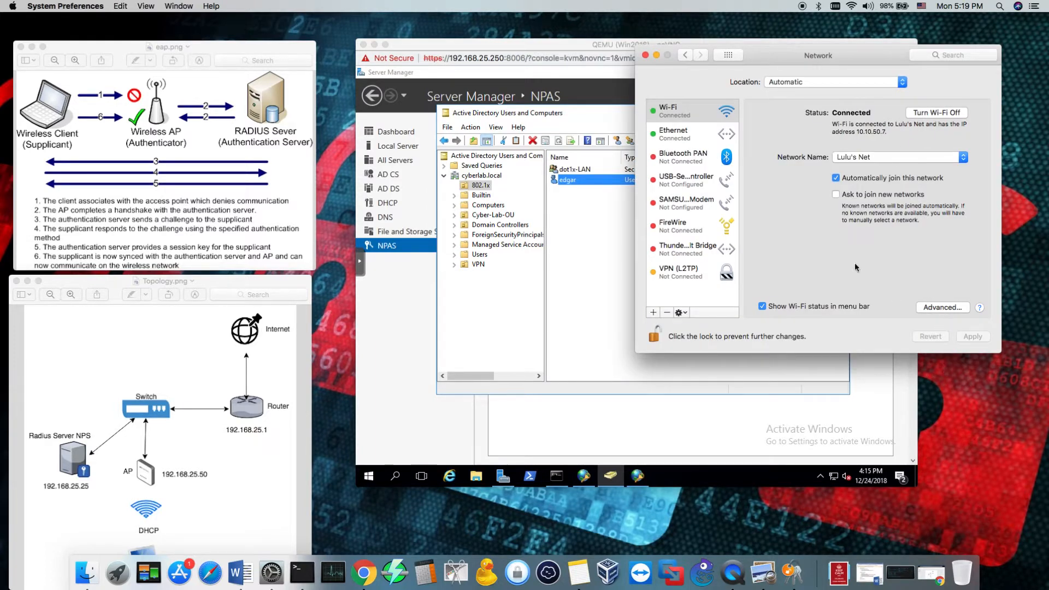
click(856, 159)
click(867, 184)
text(edgar)
key(Tab)
text(p•••••••)
click(916, 213)
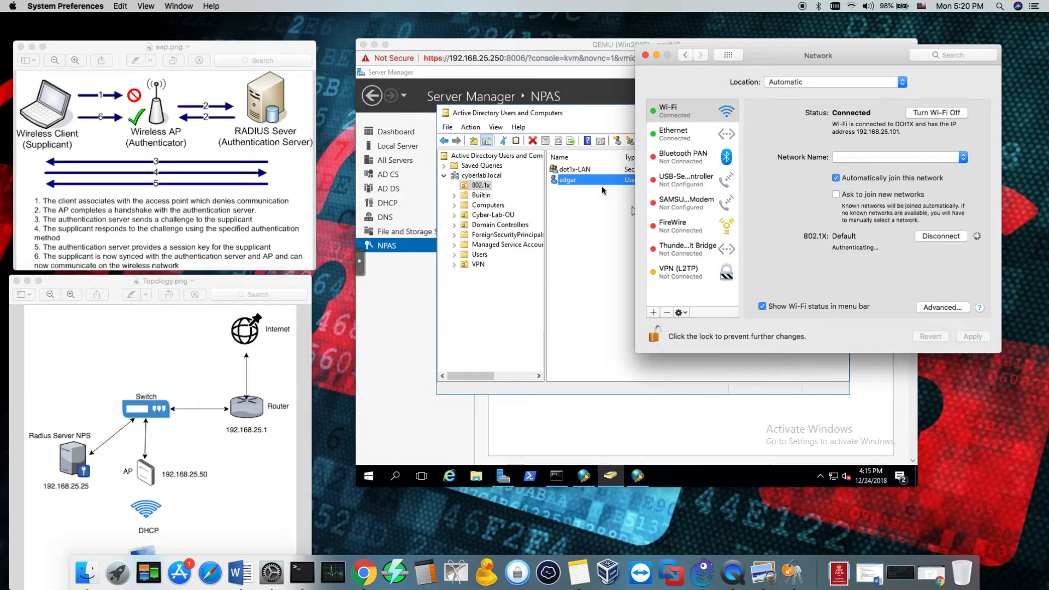
click(593, 222)
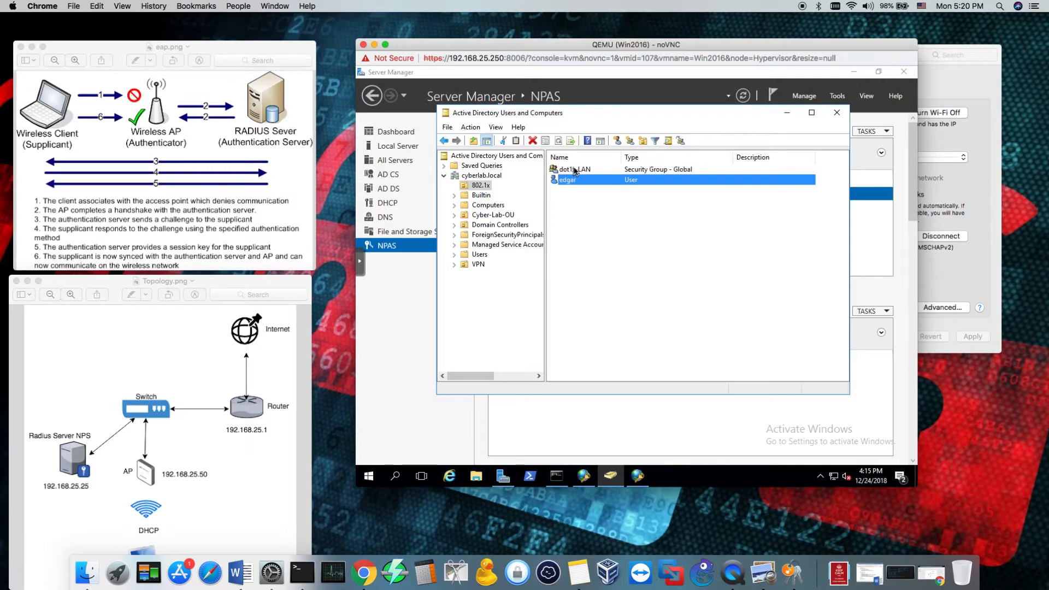
click(787, 113)
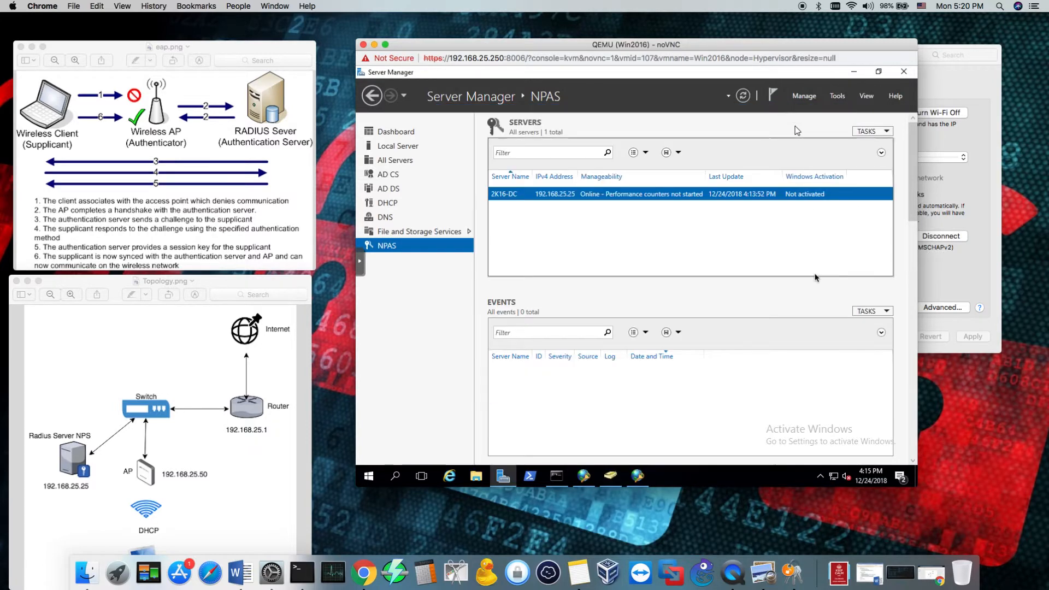
click(610, 475)
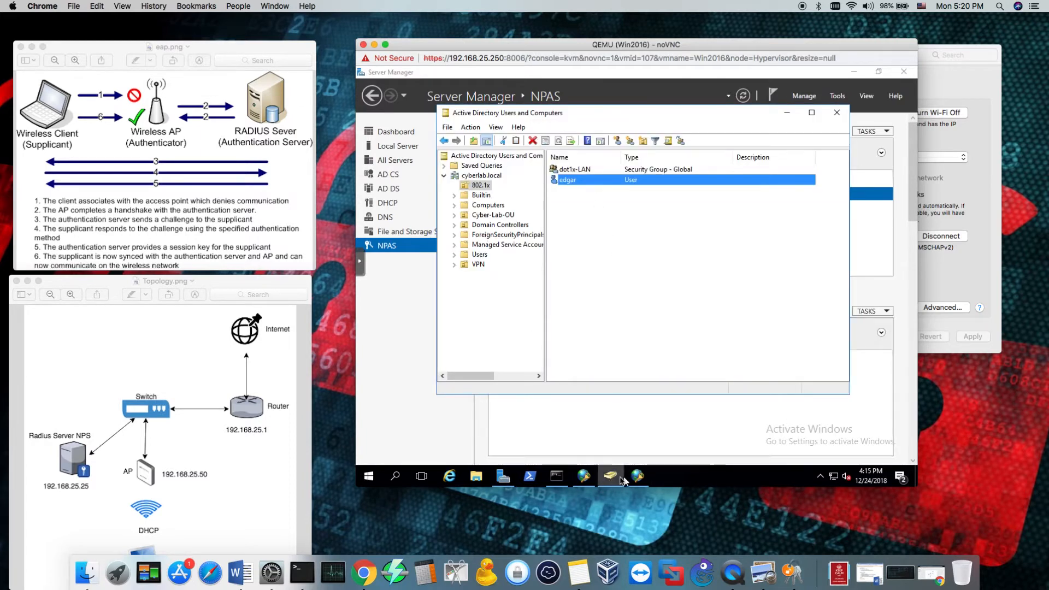
Return to macOS Network preferences to check the 802.1X connection status, and move the Topology.png window slightly
key(super+Tab)
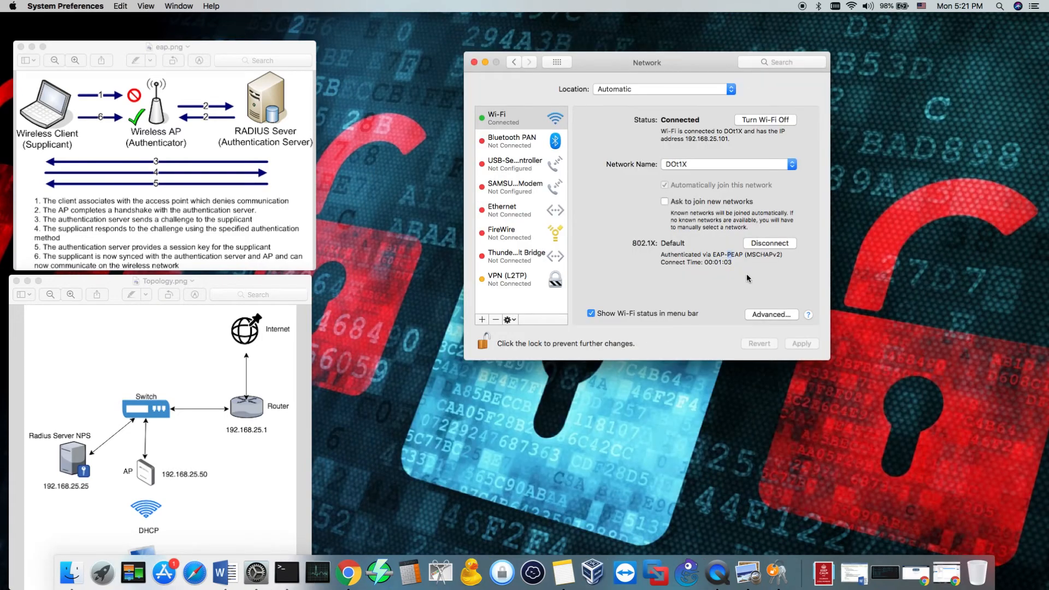
drag(222, 285, 230, 280)
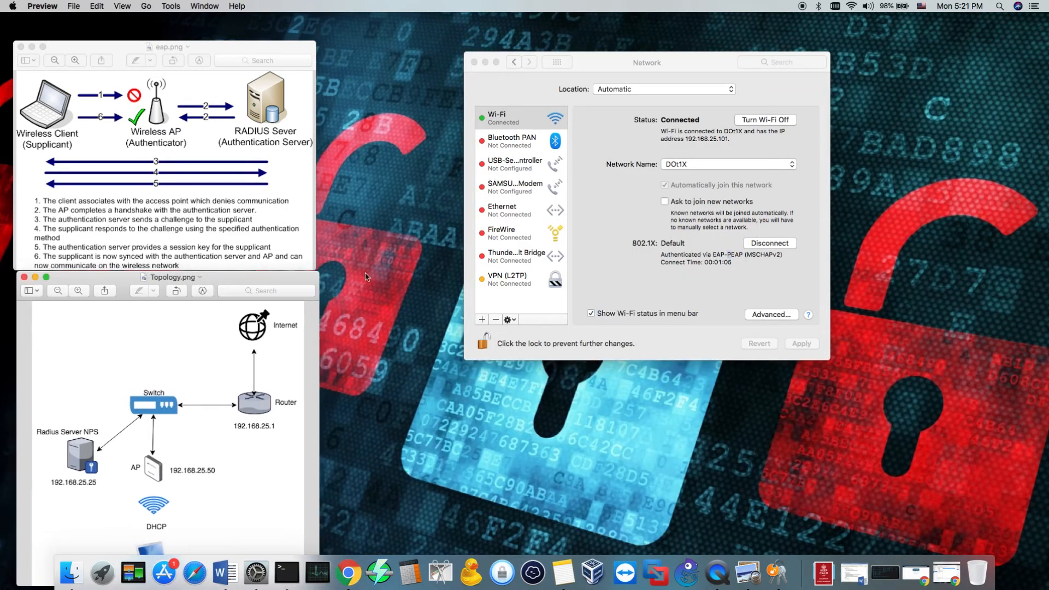